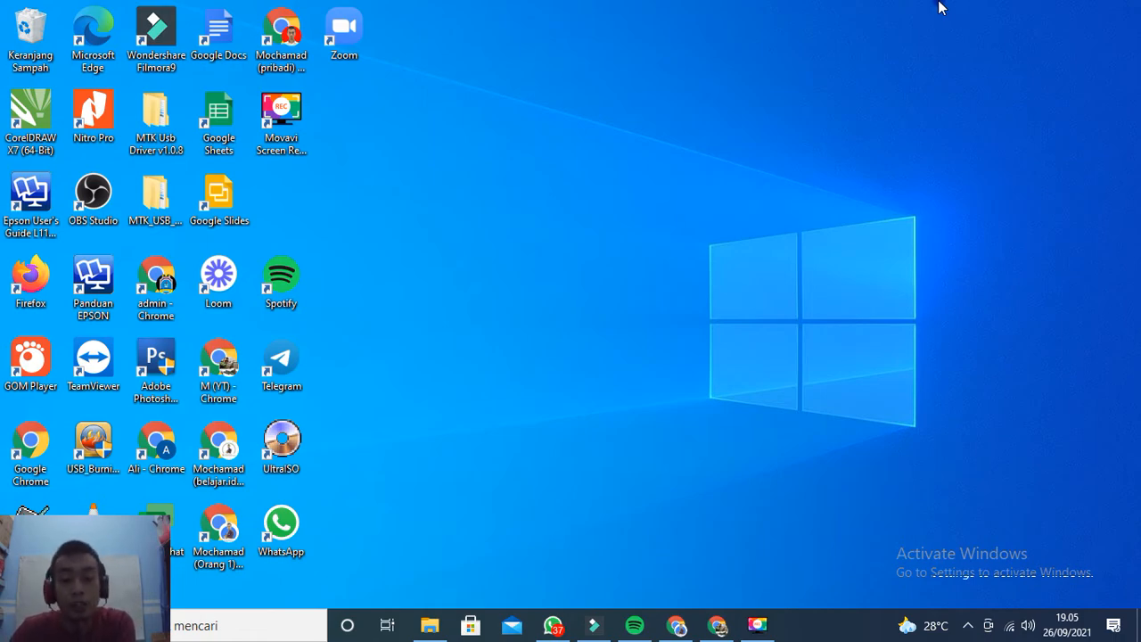
- Switch to Google Chrome and open the 01. PERANGKAT AJAR folder inside 01 SEKOLAH in My Drive
{"action": "left_click", "coordinate": [676, 624]}
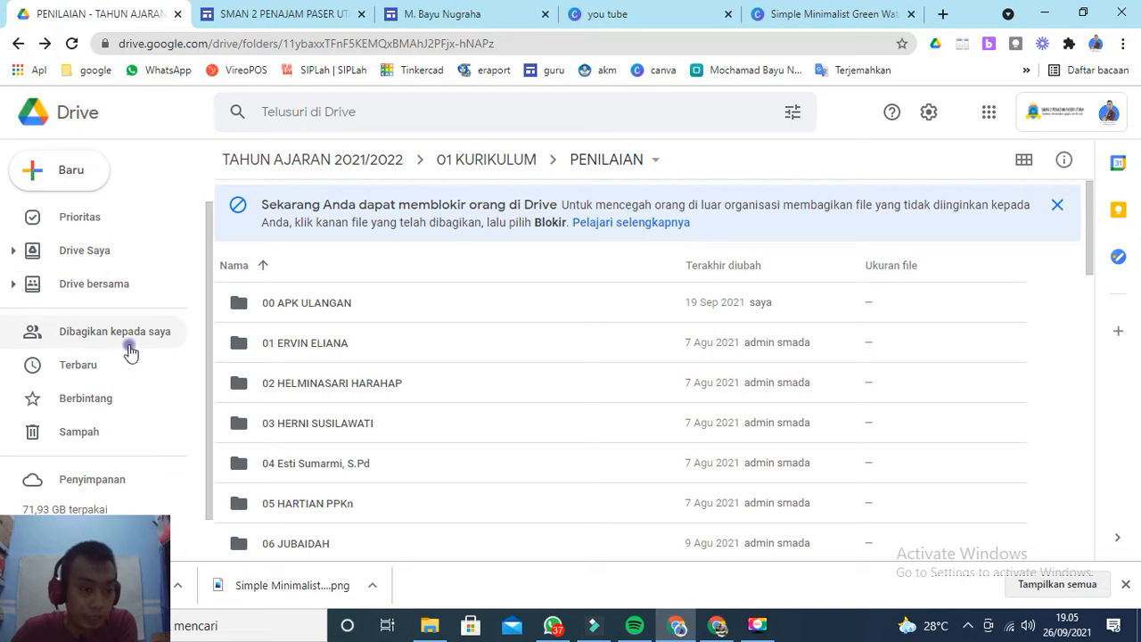
{"action": "left_click", "coordinate": [77, 254]}
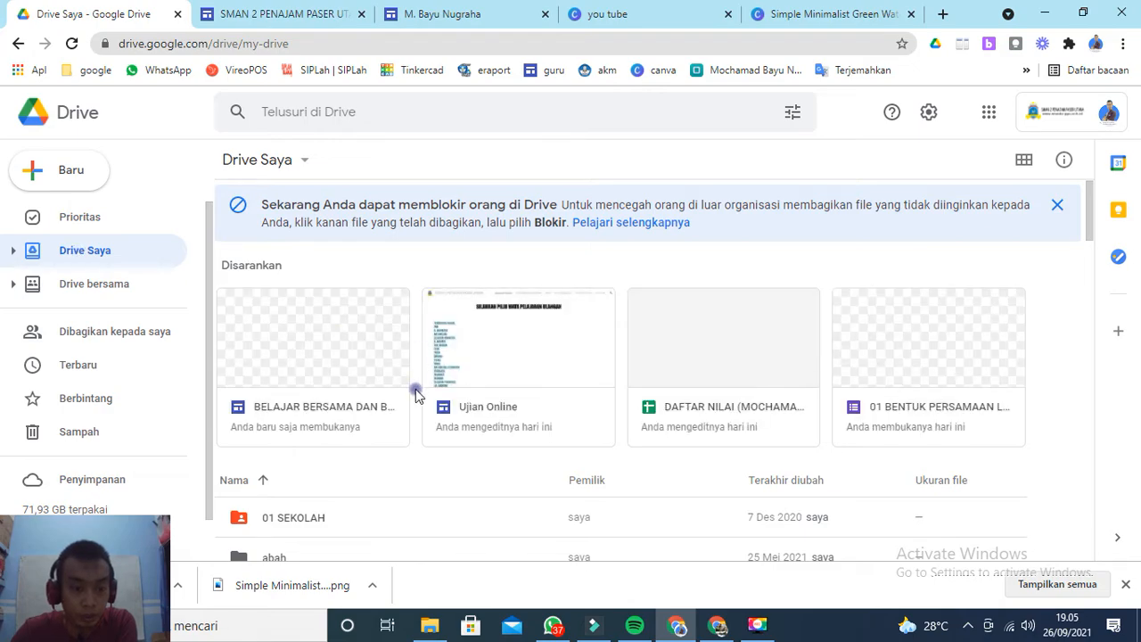
{"action": "scroll", "coordinate": [326, 426], "scroll_direction": "down", "scroll_amount": 2}
{"action": "double_click", "coordinate": [303, 350]}
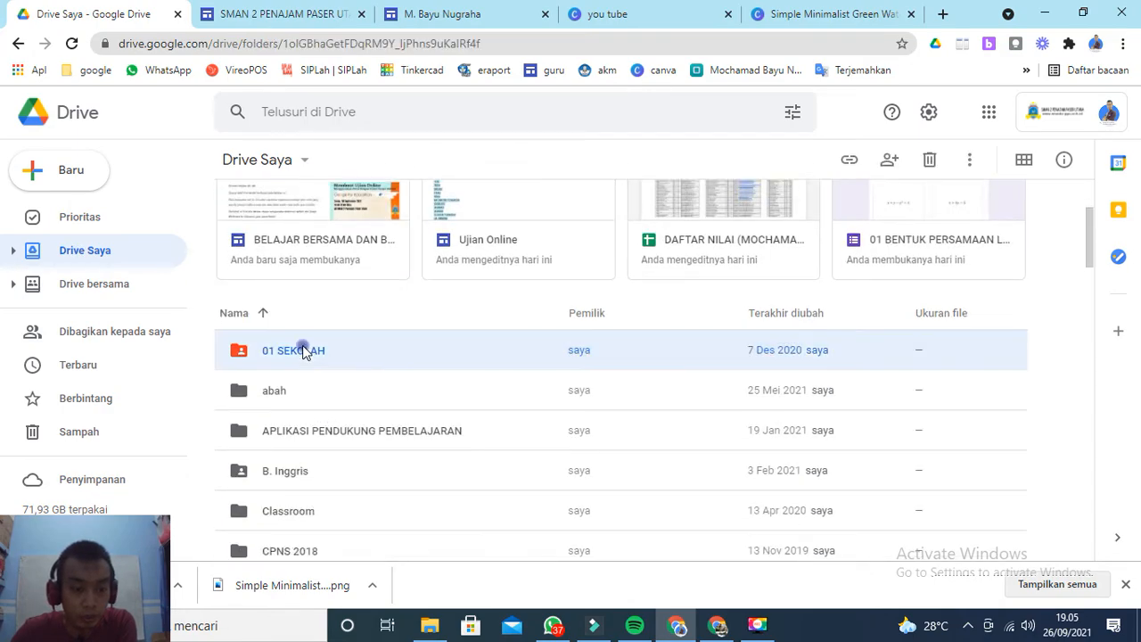
{"action": "scroll", "coordinate": [330, 360], "scroll_direction": "down", "scroll_amount": 5}
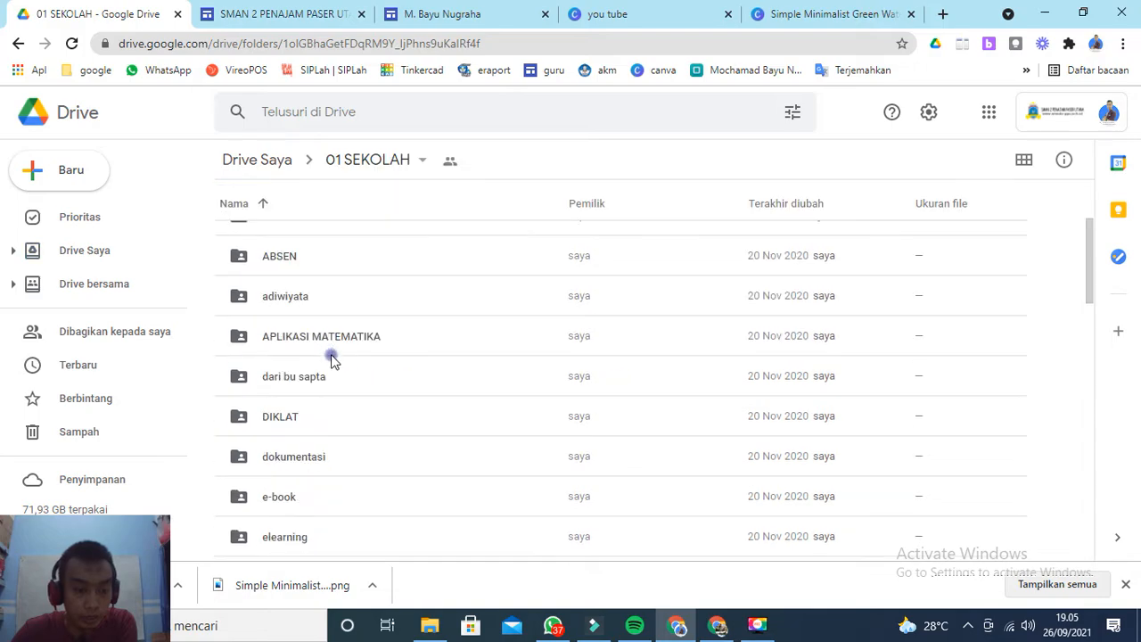
{"action": "scroll", "coordinate": [349, 415], "scroll_direction": "up", "scroll_amount": 4}
{"action": "scroll", "coordinate": [321, 307], "scroll_direction": "up", "scroll_amount": 1}
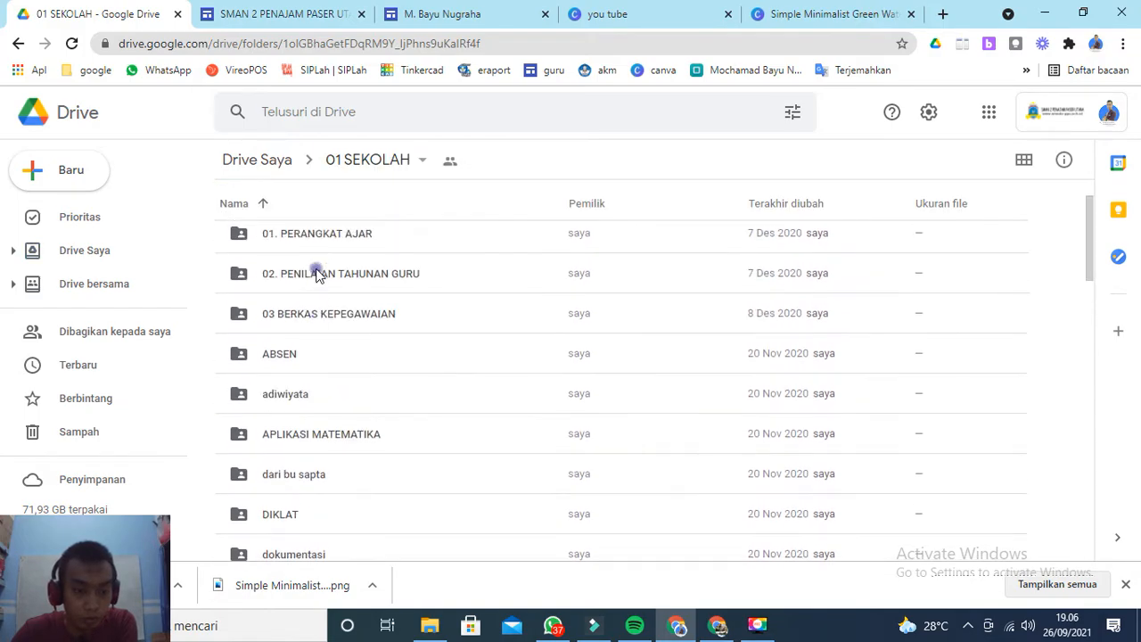
{"action": "double_click", "coordinate": [326, 306]}
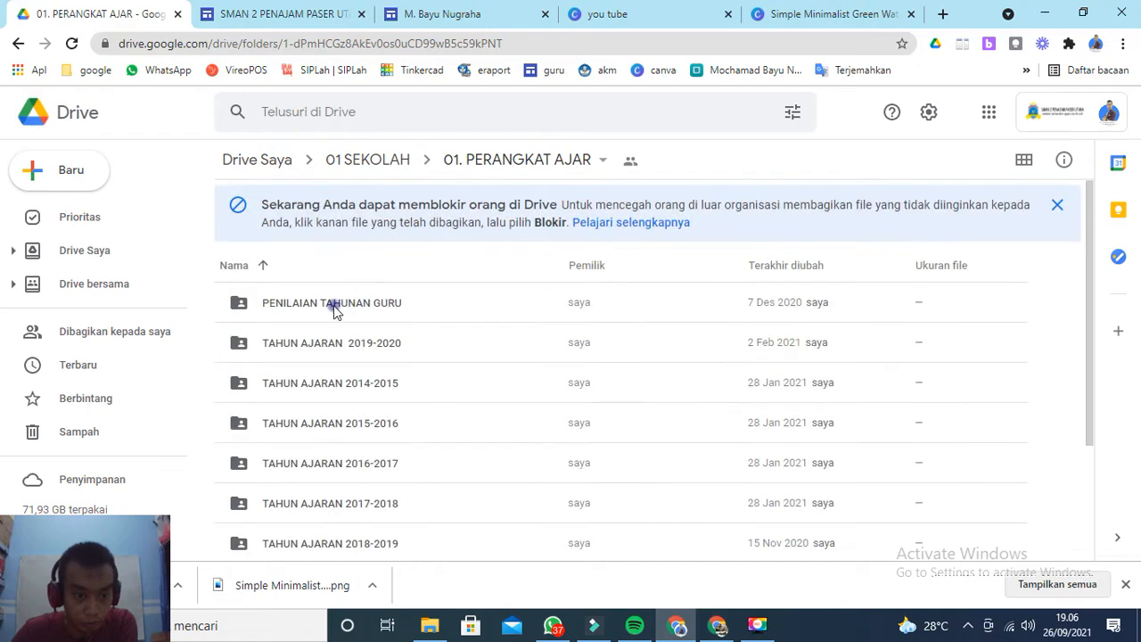
- Open the 1 NILAI MUTLAK folder under TAHUN AJARAN 2021/2022, MATERI, KELAS X
{"action": "scroll", "coordinate": [312, 312], "scroll_direction": "down", "scroll_amount": 4}
{"action": "scroll", "coordinate": [334, 318], "scroll_direction": "up", "scroll_amount": 4}
{"action": "scroll", "coordinate": [328, 441], "scroll_direction": "down", "scroll_amount": 3}
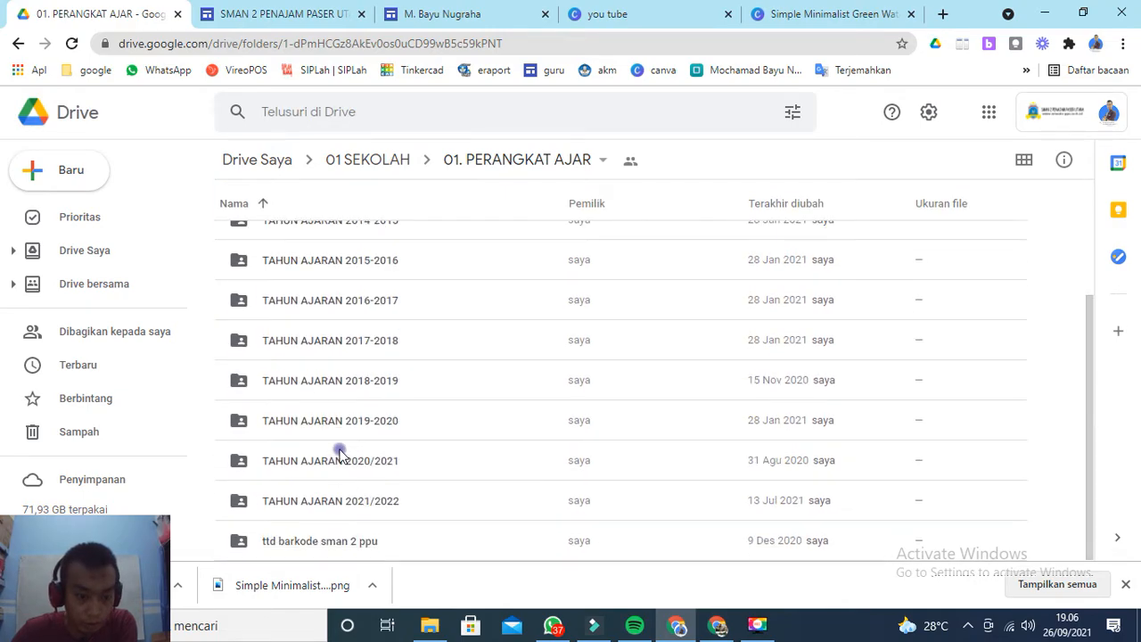
{"action": "double_click", "coordinate": [340, 505]}
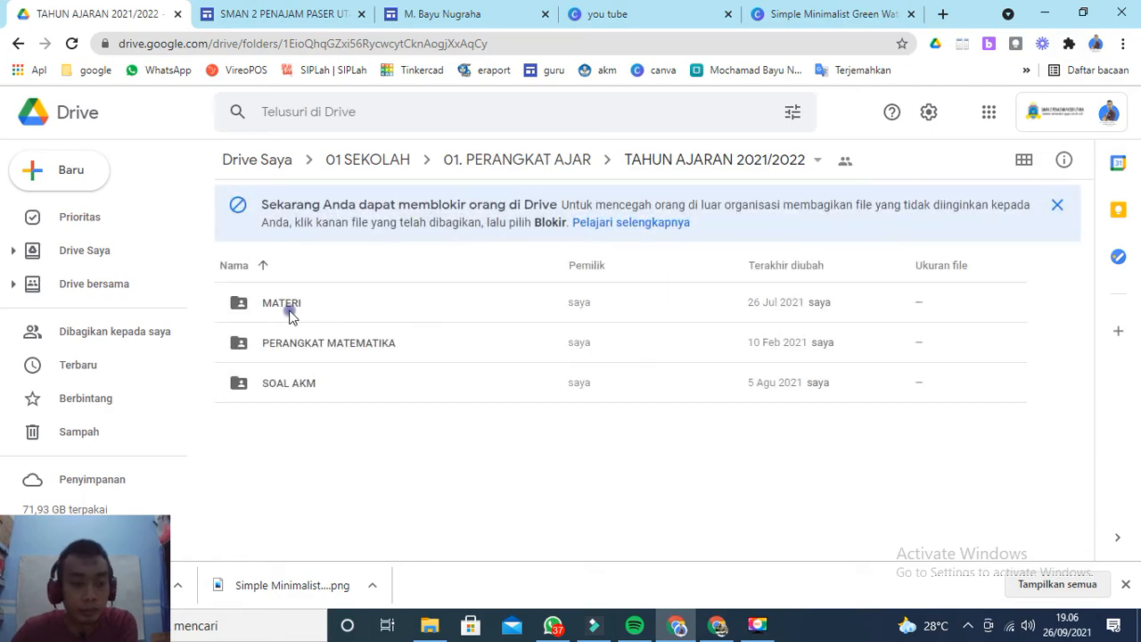
{"action": "double_click", "coordinate": [288, 312]}
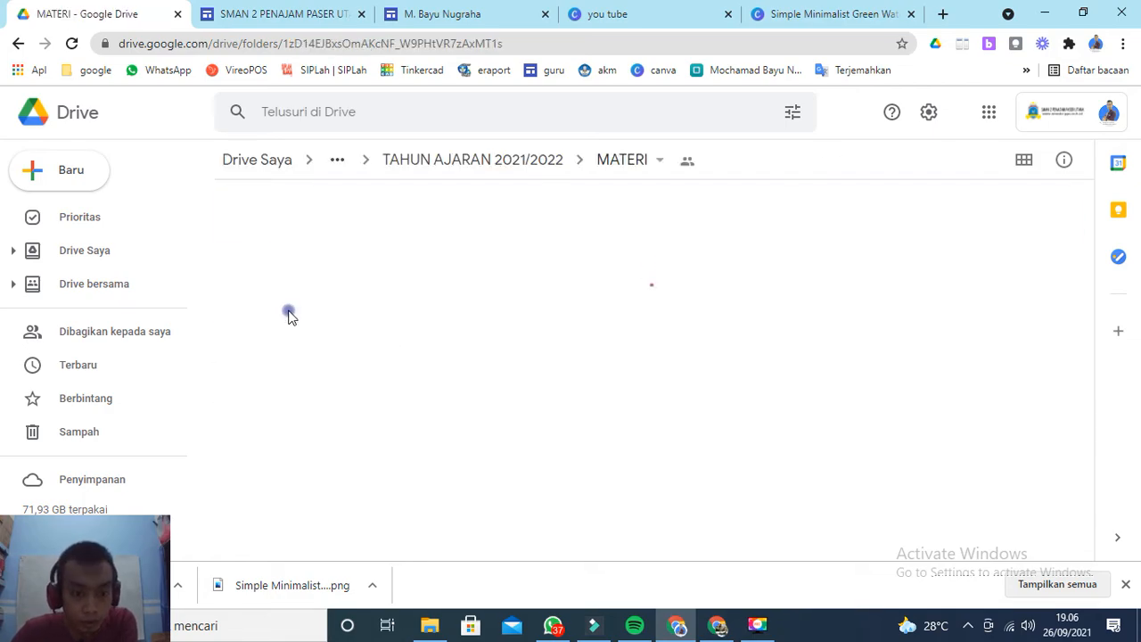
{"action": "double_click", "coordinate": [288, 312]}
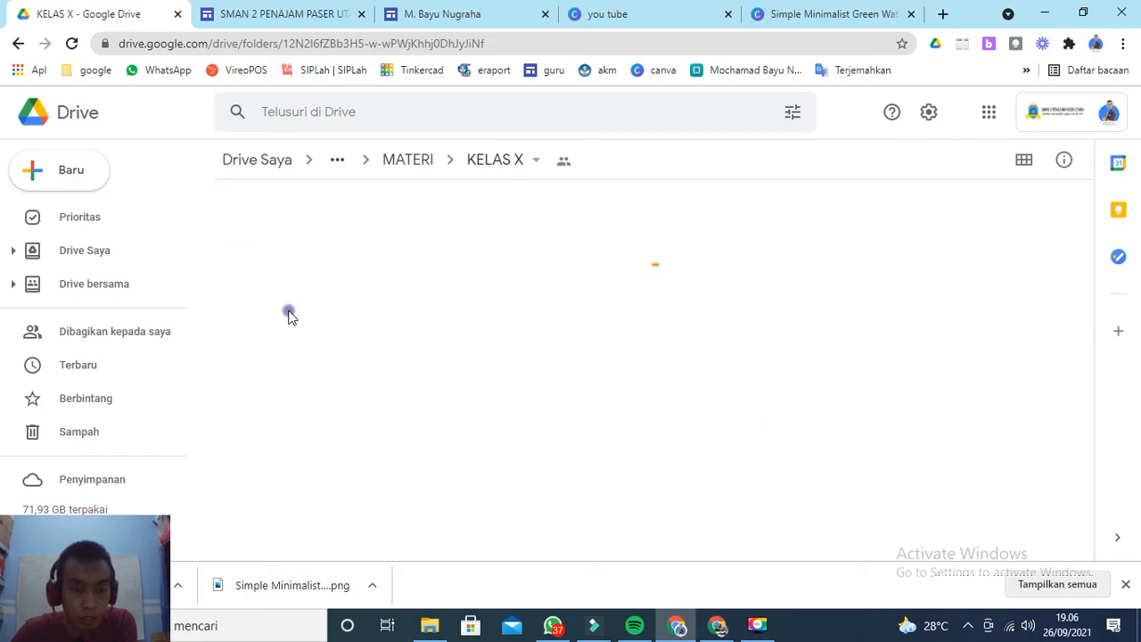
{"action": "double_click", "coordinate": [288, 308]}
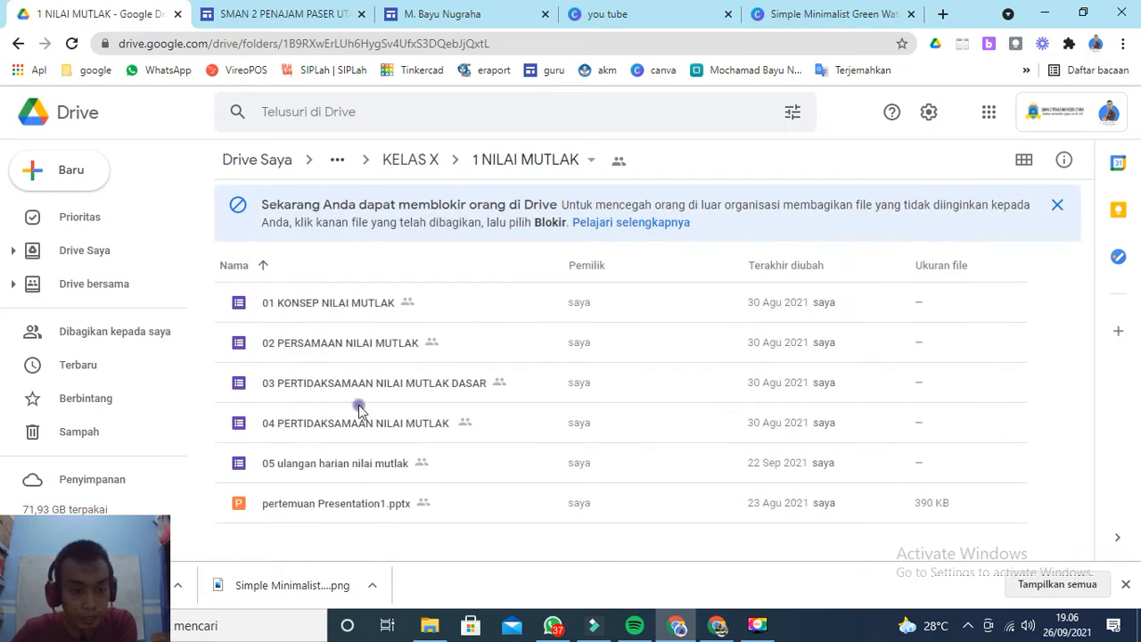
- Open the form 05 ulangan harian nilai mutlak, review its general settings and save them
{"action": "left_click", "coordinate": [332, 473]}
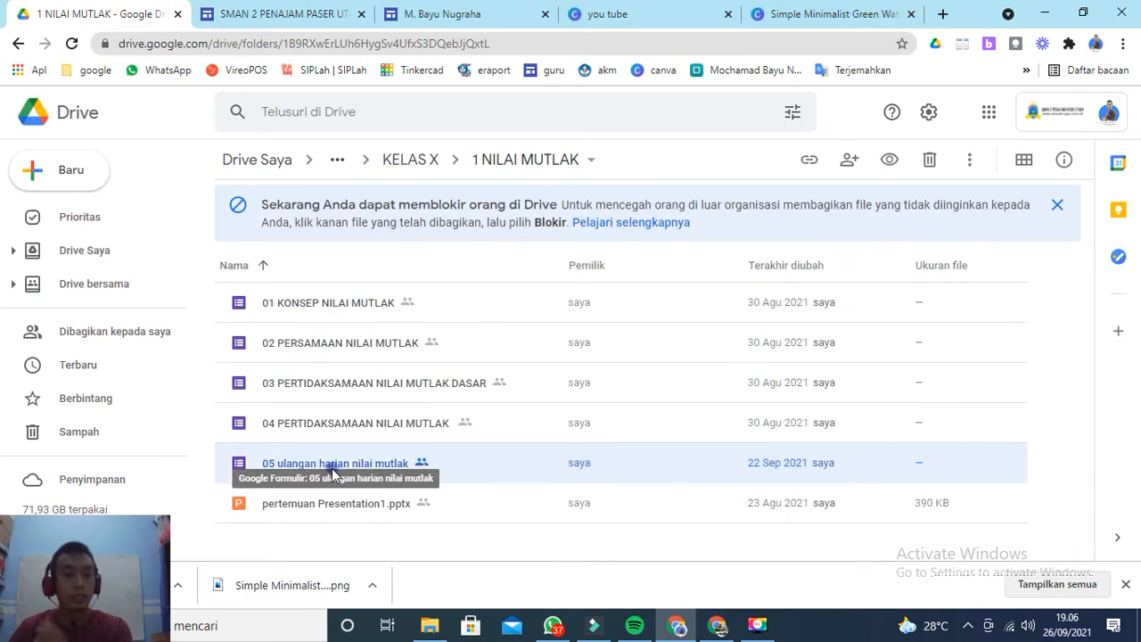
{"action": "double_click", "coordinate": [334, 472]}
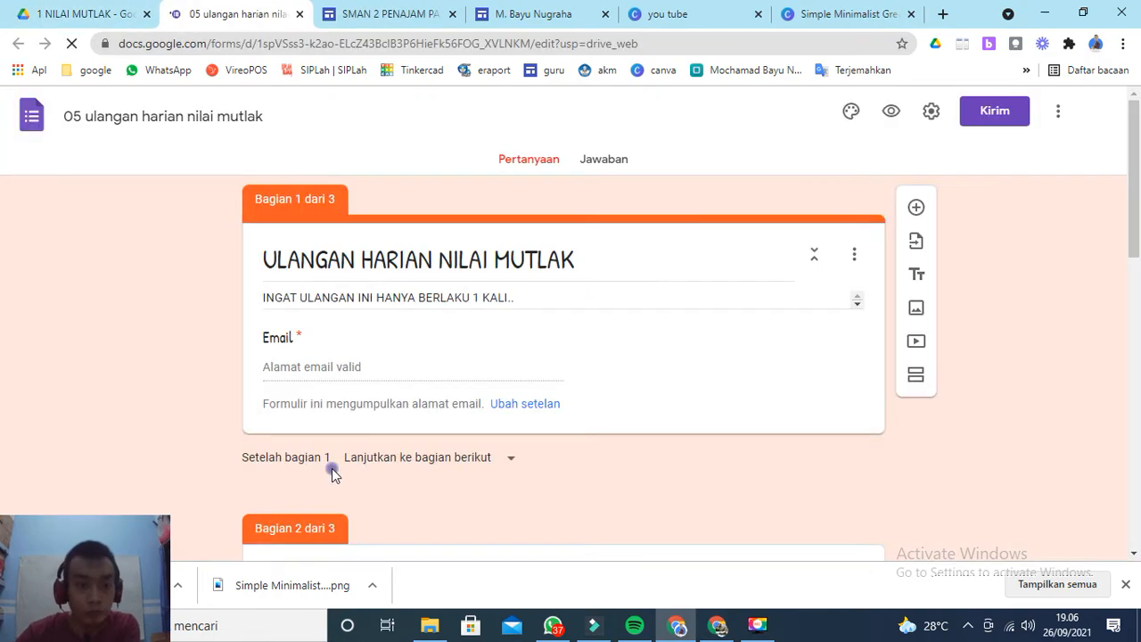
{"action": "scroll", "coordinate": [451, 292], "scroll_direction": "down", "scroll_amount": 2}
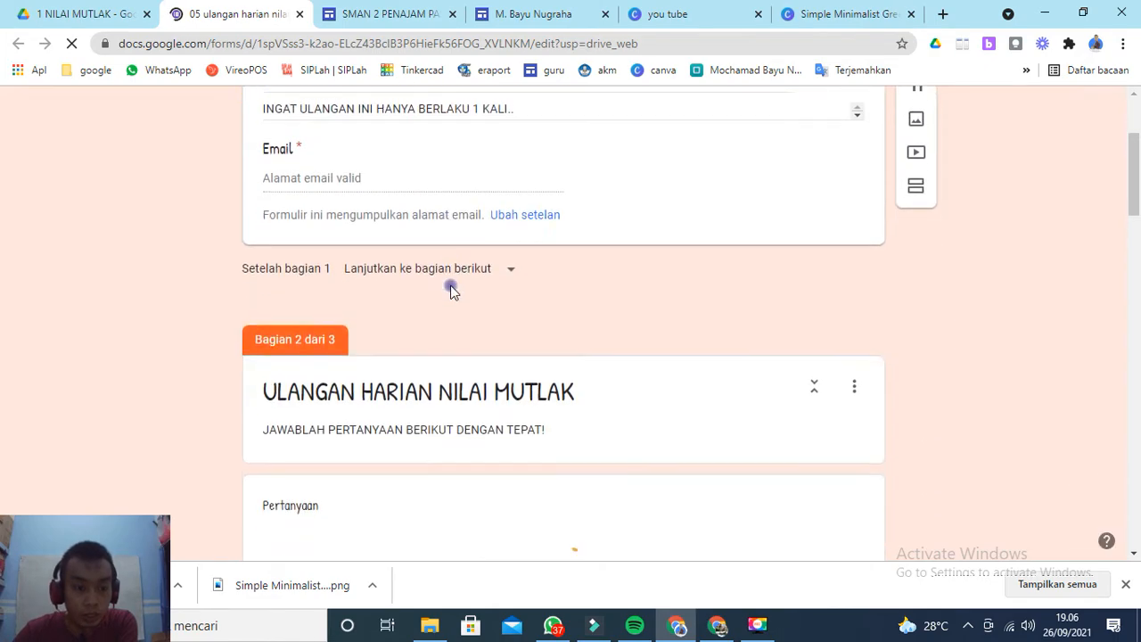
{"action": "scroll", "coordinate": [451, 292], "scroll_direction": "down", "scroll_amount": 6}
{"action": "scroll", "coordinate": [451, 287], "scroll_direction": "up", "scroll_amount": 5}
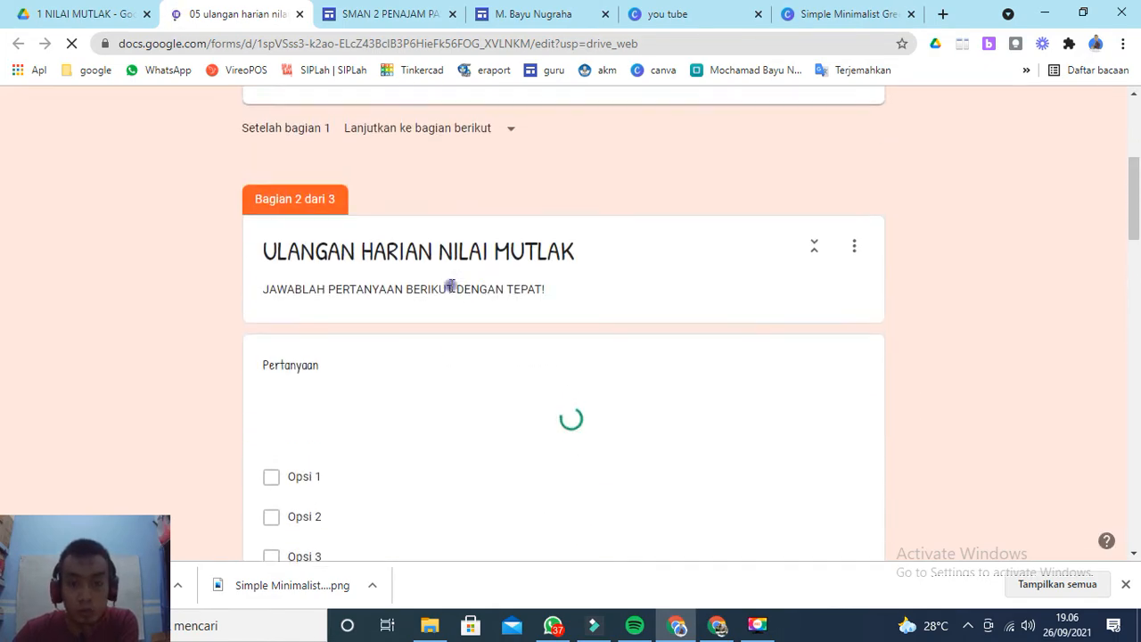
{"action": "scroll", "coordinate": [451, 286], "scroll_direction": "up", "scroll_amount": 4}
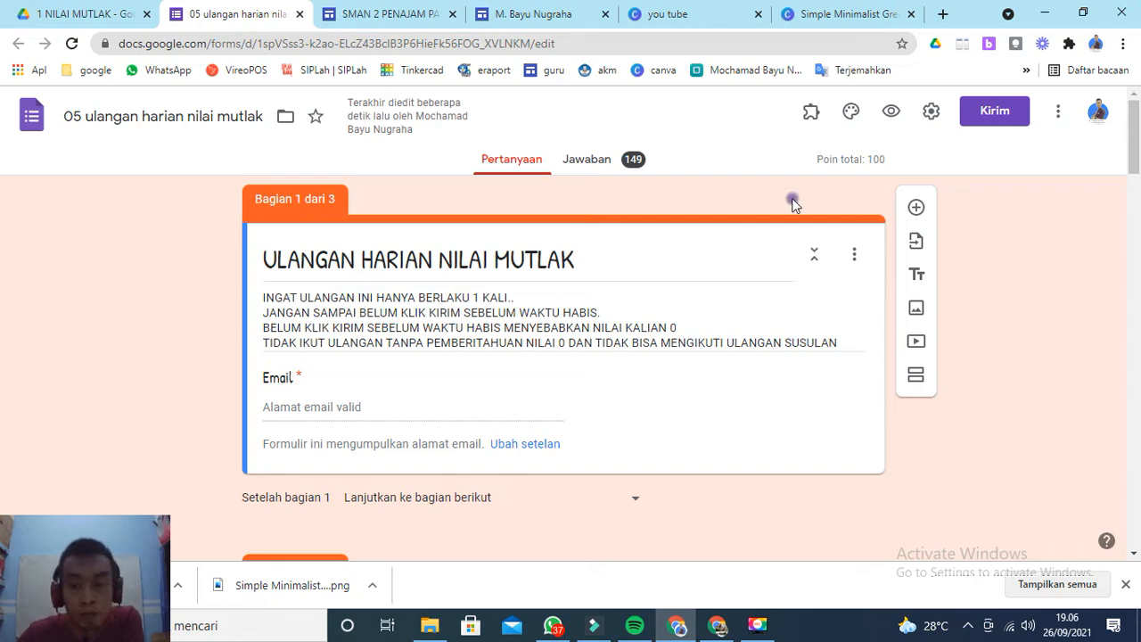
{"action": "left_click", "coordinate": [930, 113]}
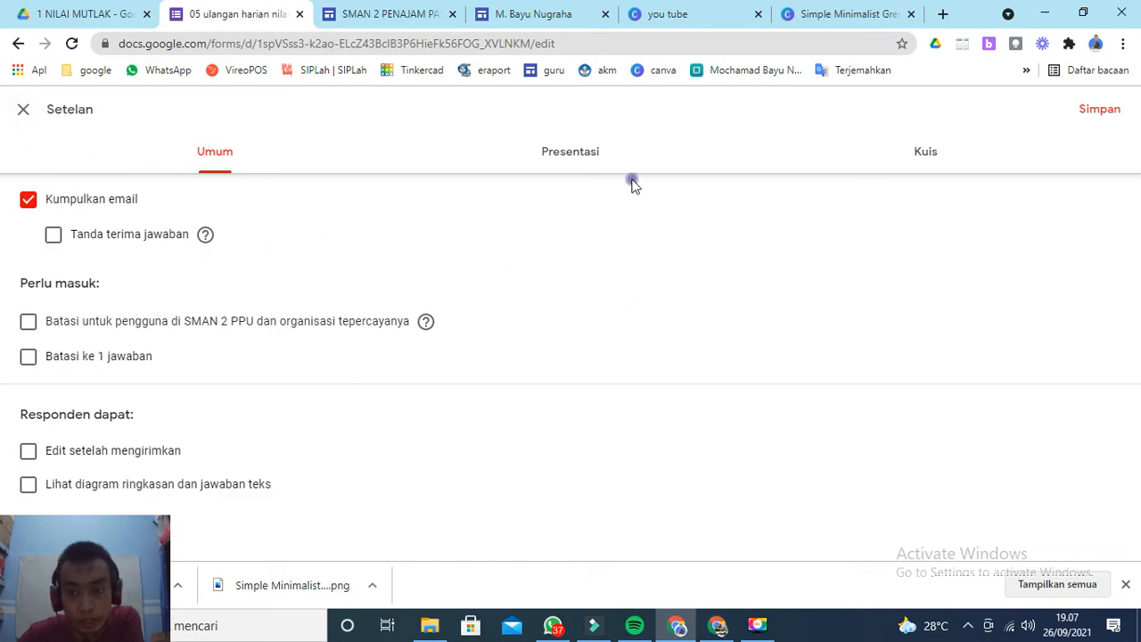
{"action": "left_click", "coordinate": [1100, 110]}
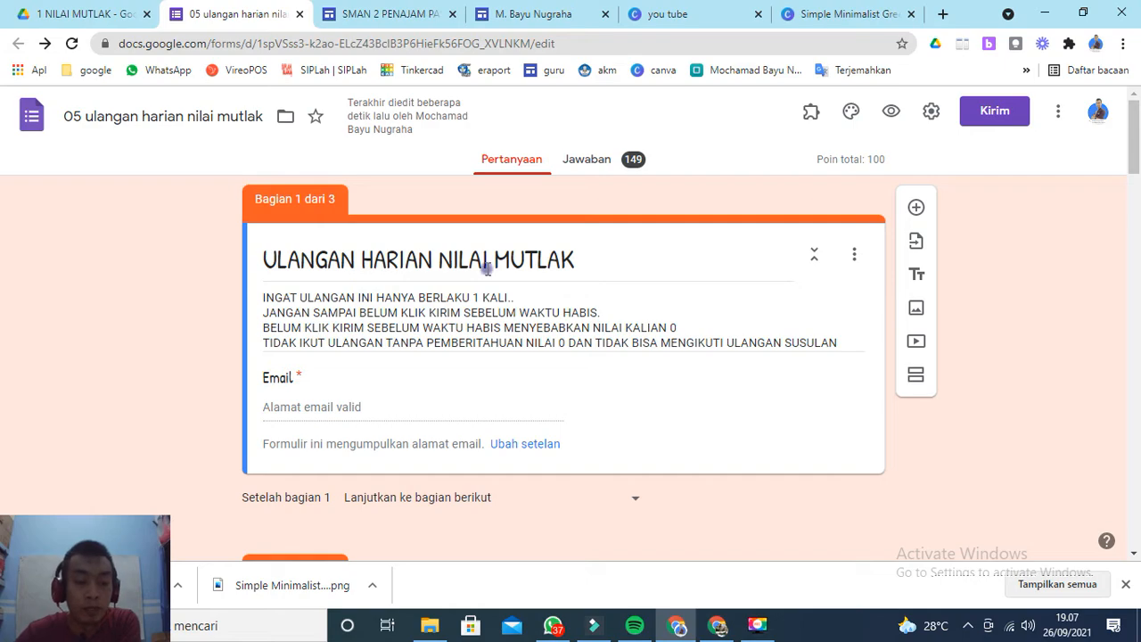
- Add a NAMA SISWA question to the form's first section and set its answer type to Drop-down
{"action": "scroll", "coordinate": [469, 284], "scroll_direction": "down", "scroll_amount": 1}
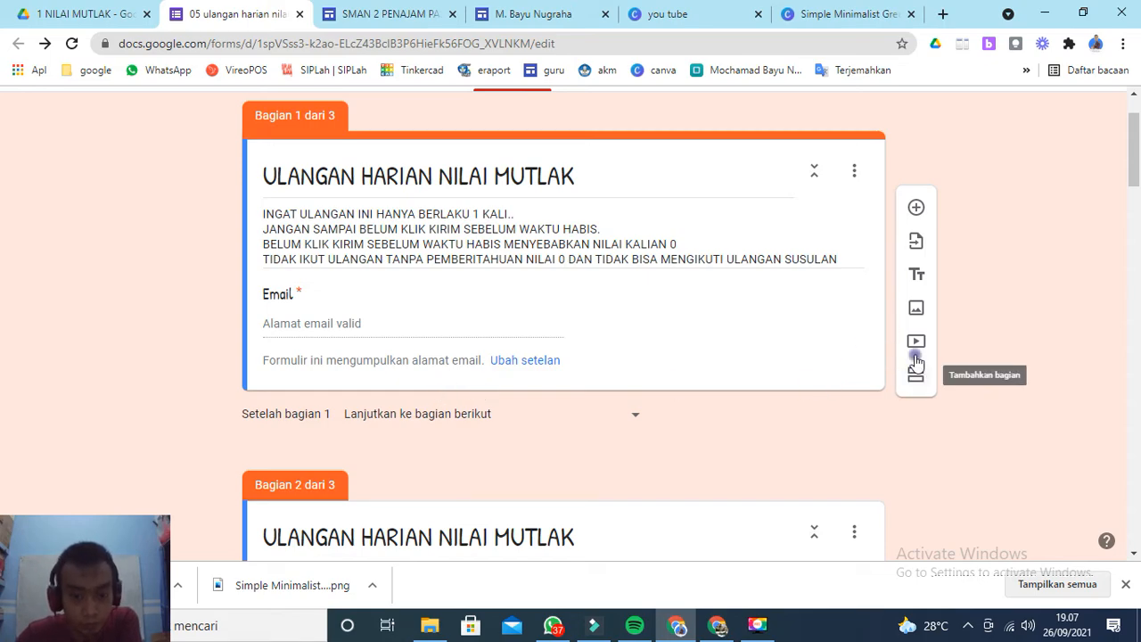
{"action": "left_click", "coordinate": [918, 207]}
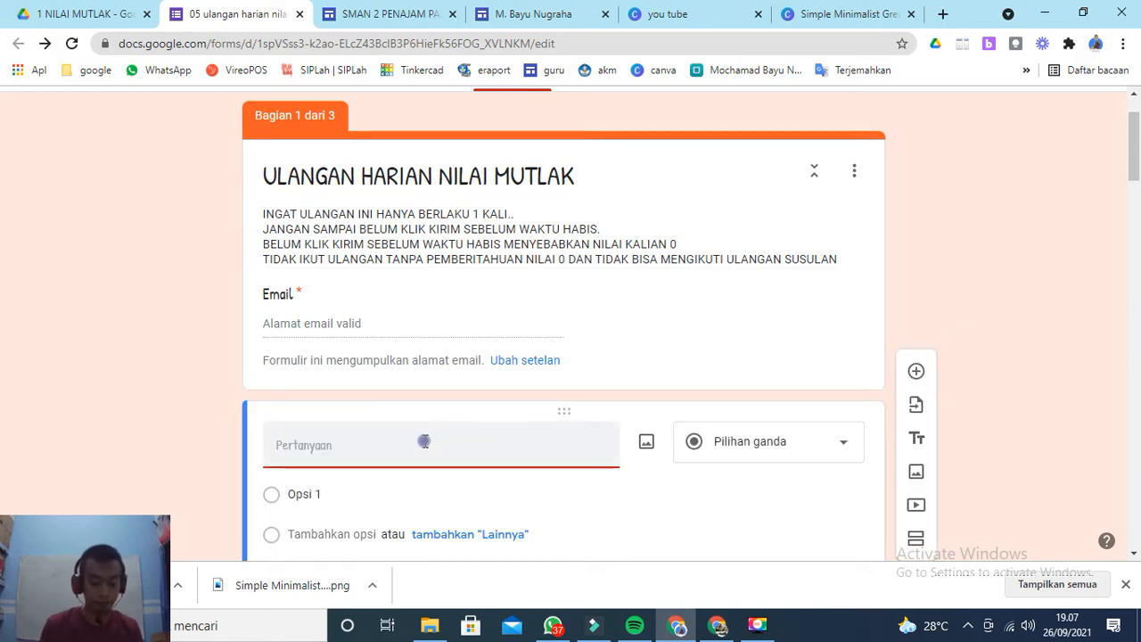
{"action": "type", "text": "NAMA S"}
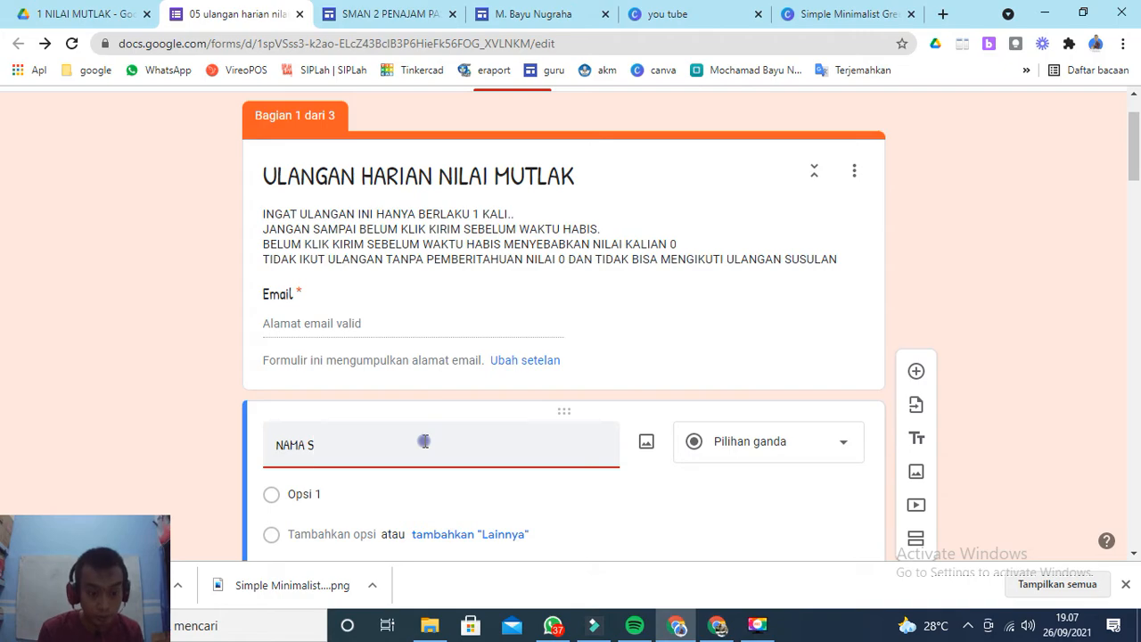
{"action": "type", "text": "ISWA"}
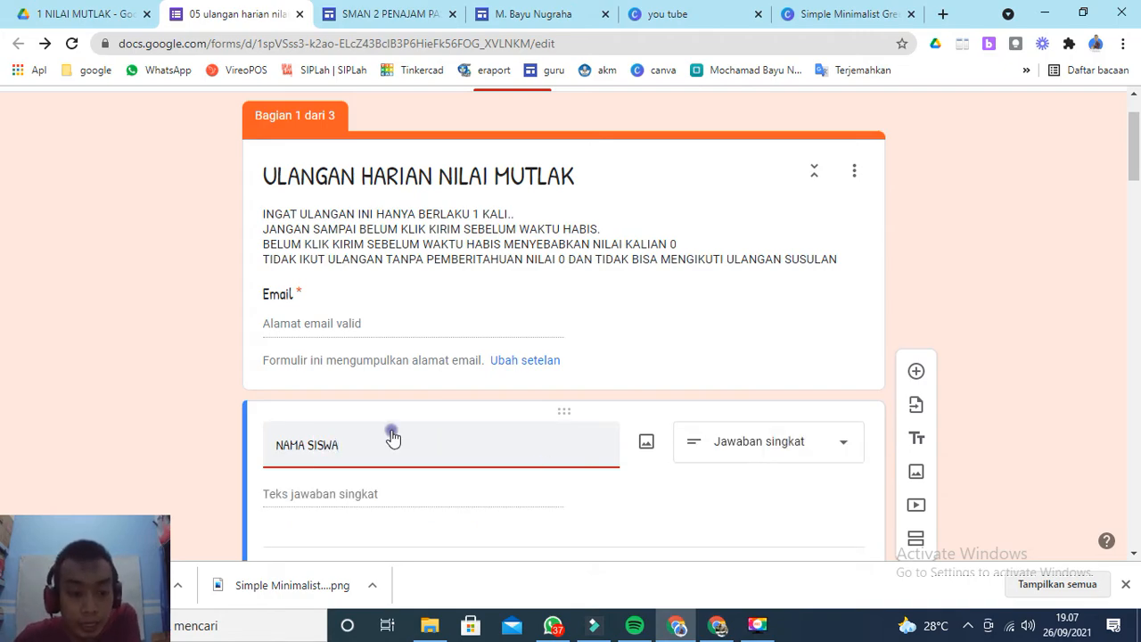
{"action": "scroll", "coordinate": [407, 411], "scroll_direction": "down", "scroll_amount": 1}
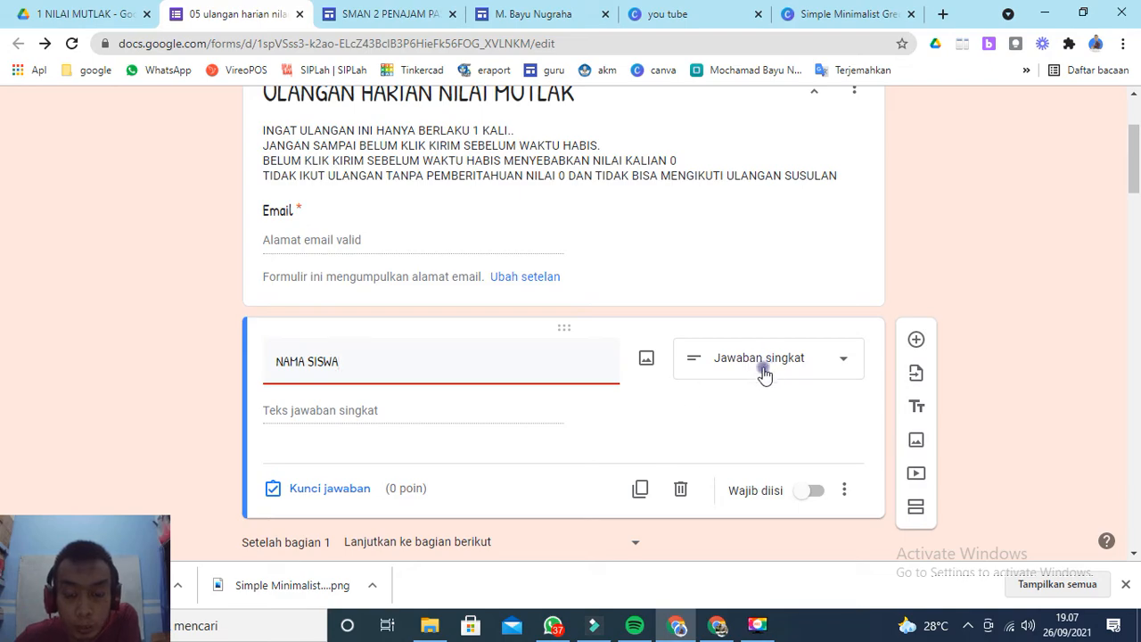
{"action": "left_click", "coordinate": [782, 365]}
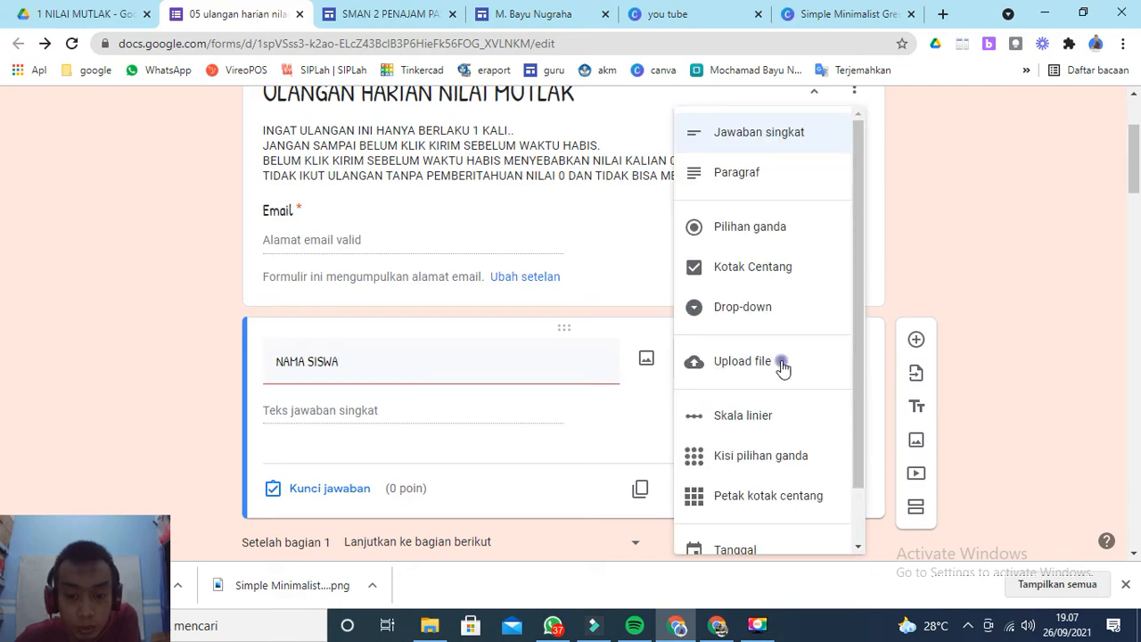
{"action": "left_click", "coordinate": [764, 308]}
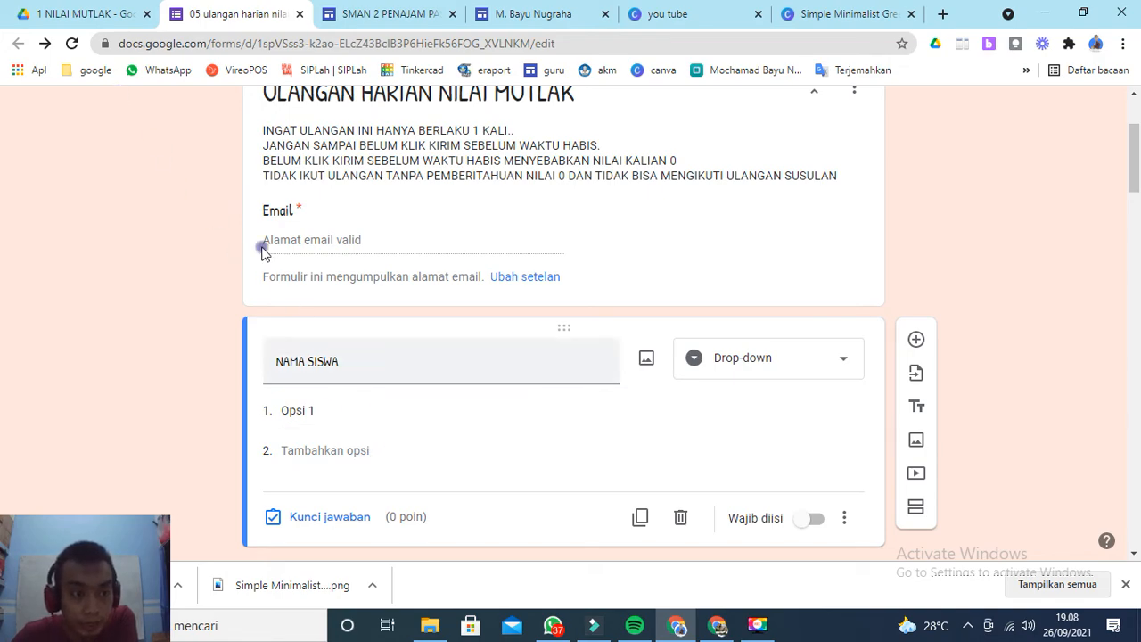
- Return to Drive and open the PENILAIAN folder under 01 KURIKULUM in the TAHUN AJARAN 2021/2022 shared drive
{"action": "left_click", "coordinate": [74, 21]}
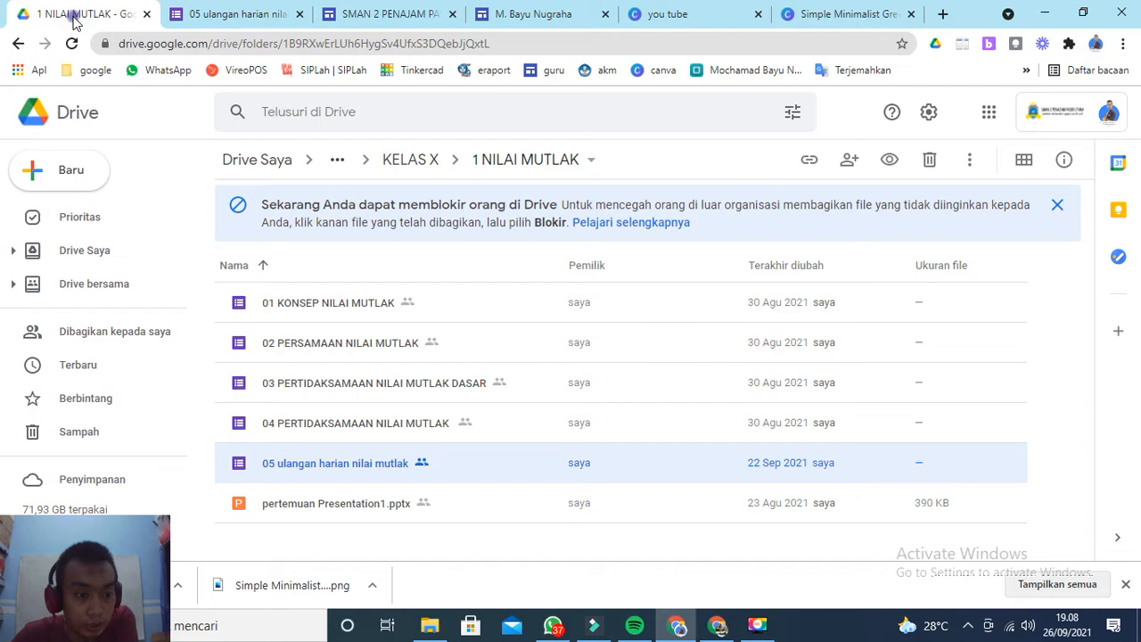
{"action": "left_click", "coordinate": [120, 287]}
{"action": "scroll", "coordinate": [395, 446], "scroll_direction": "down", "scroll_amount": 1}
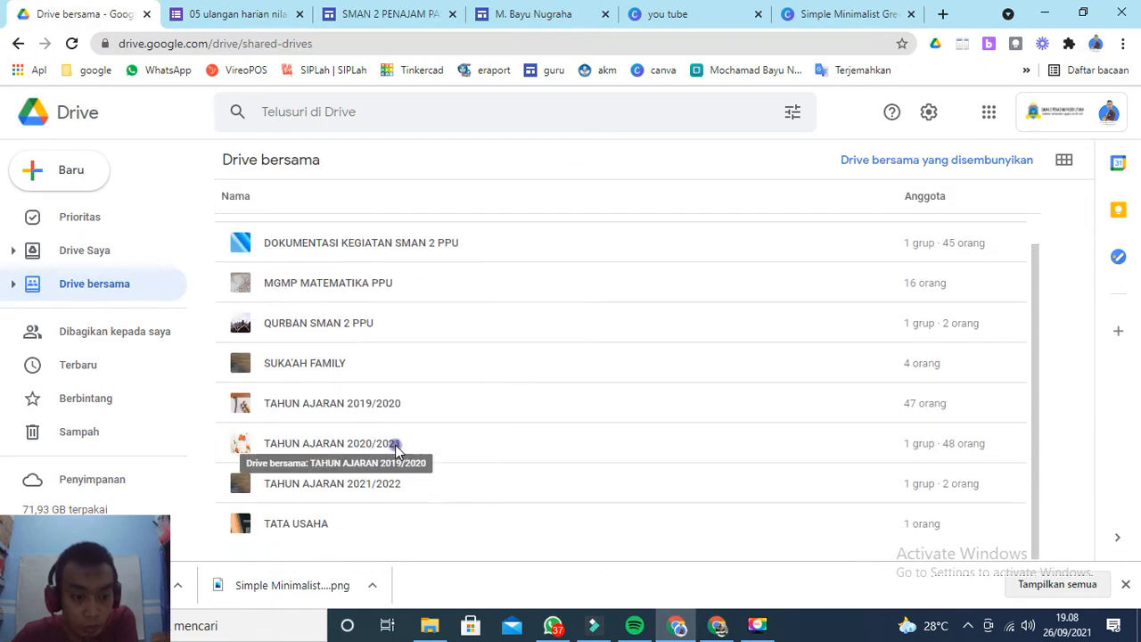
{"action": "left_click", "coordinate": [369, 486]}
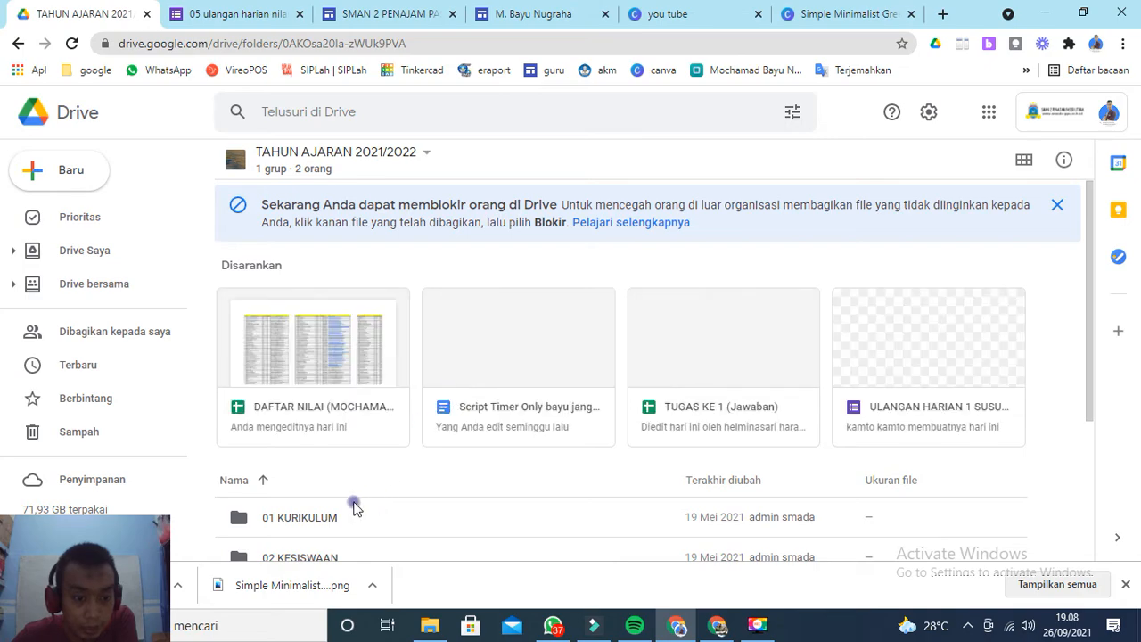
{"action": "double_click", "coordinate": [326, 516]}
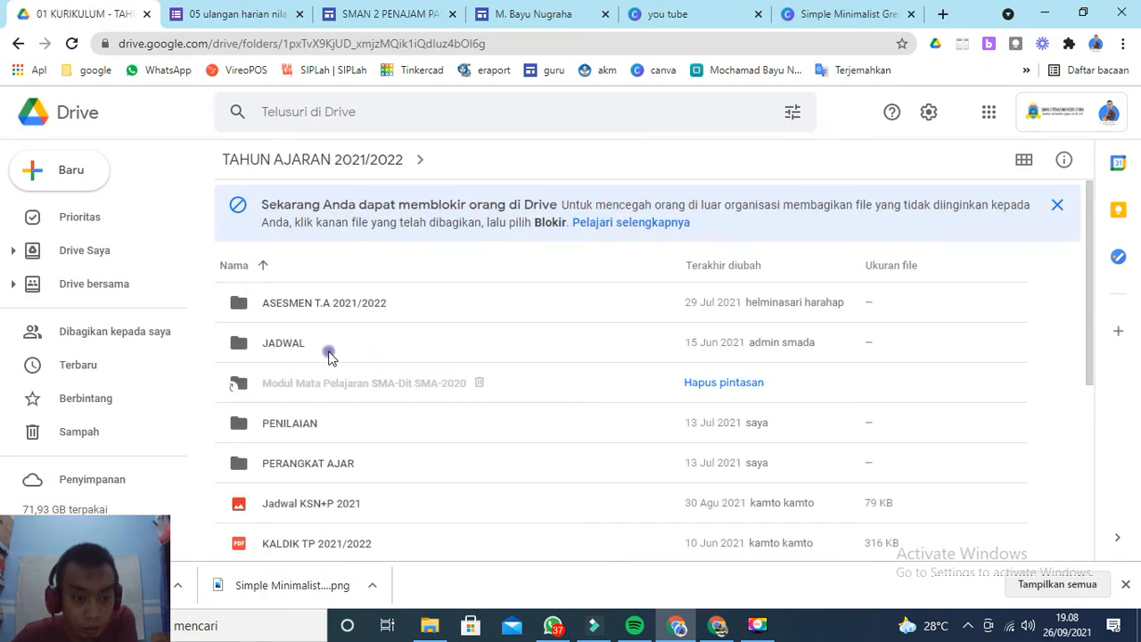
{"action": "double_click", "coordinate": [301, 433]}
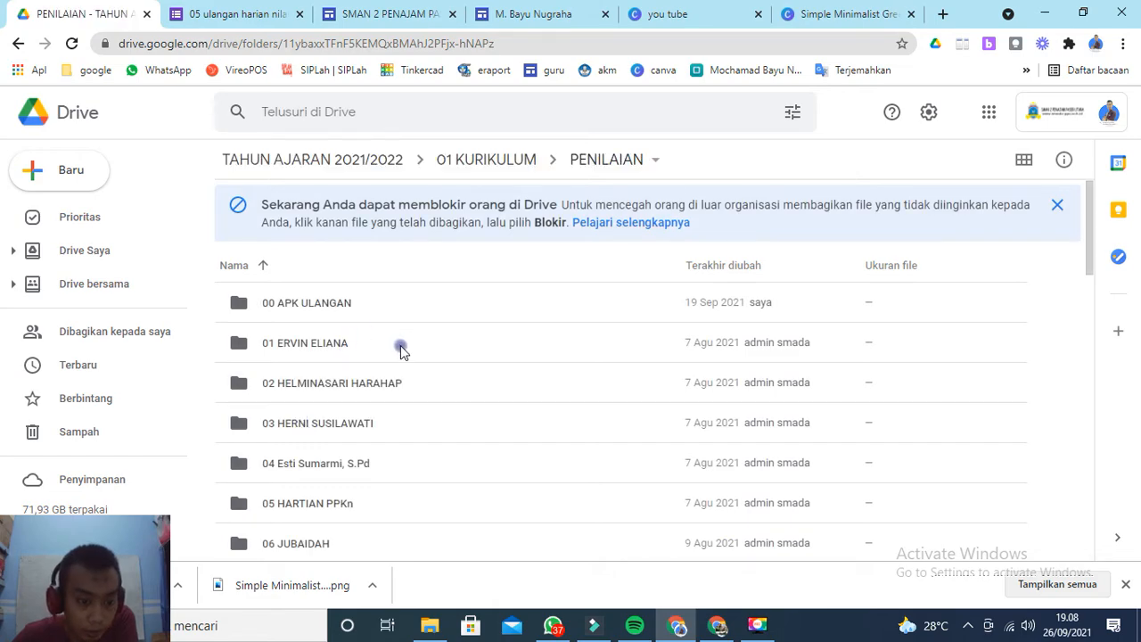
- Open the DAFTAR NILAI spreadsheet in the teacher folder numbered 20
{"action": "scroll", "coordinate": [399, 349], "scroll_direction": "down", "scroll_amount": 5}
{"action": "scroll", "coordinate": [389, 375], "scroll_direction": "down", "scroll_amount": 3}
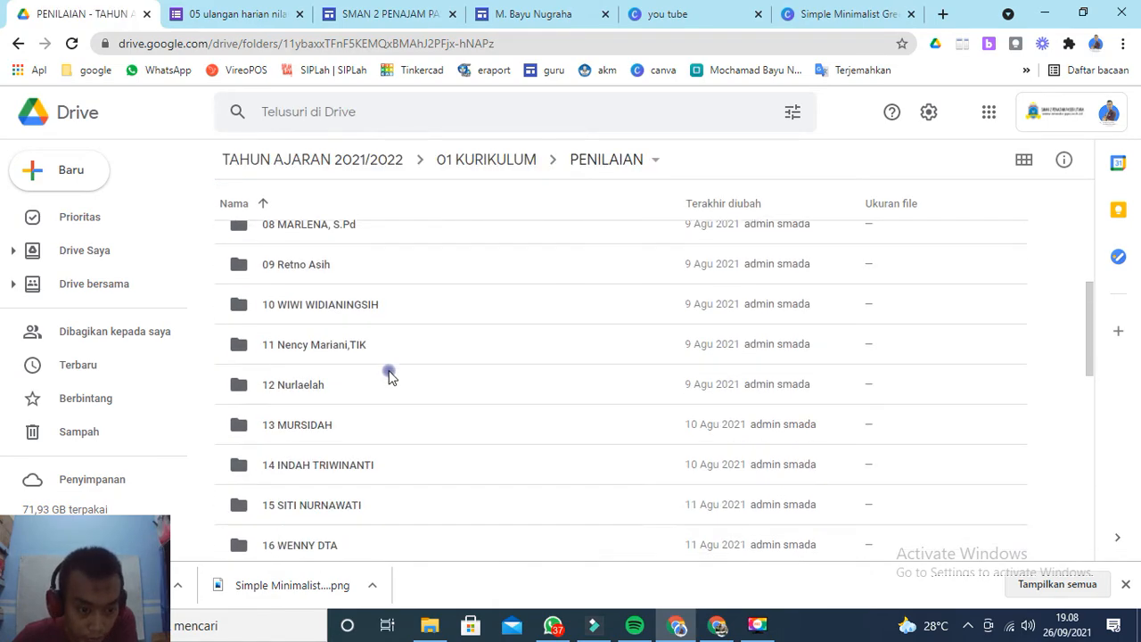
{"action": "scroll", "coordinate": [389, 377], "scroll_direction": "down", "scroll_amount": 1}
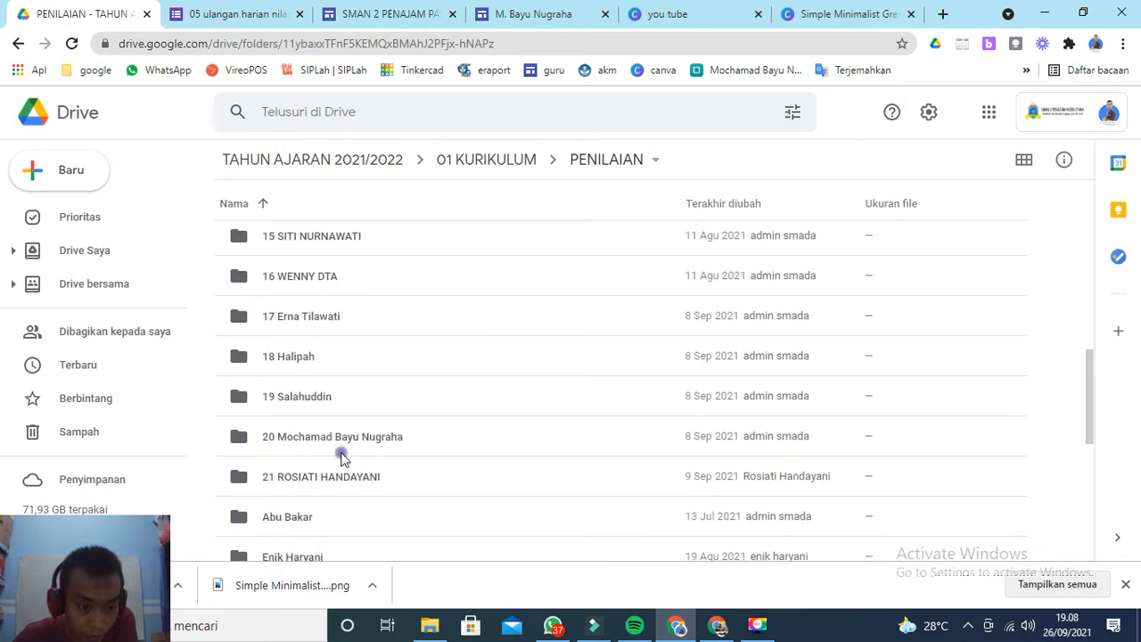
{"action": "double_click", "coordinate": [341, 445]}
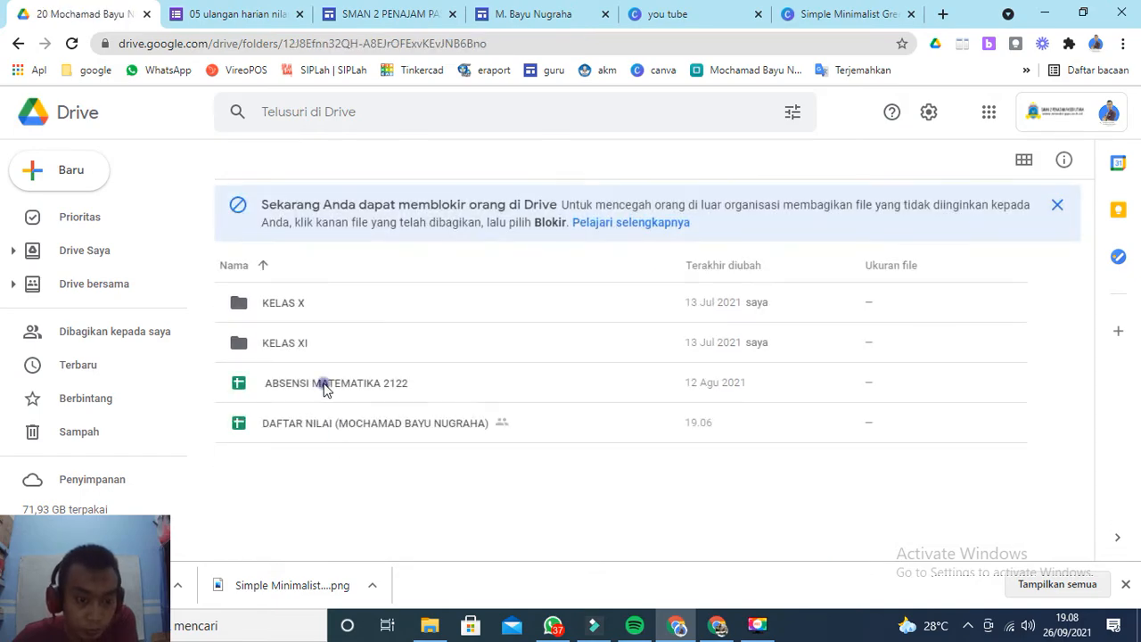
{"action": "double_click", "coordinate": [339, 424]}
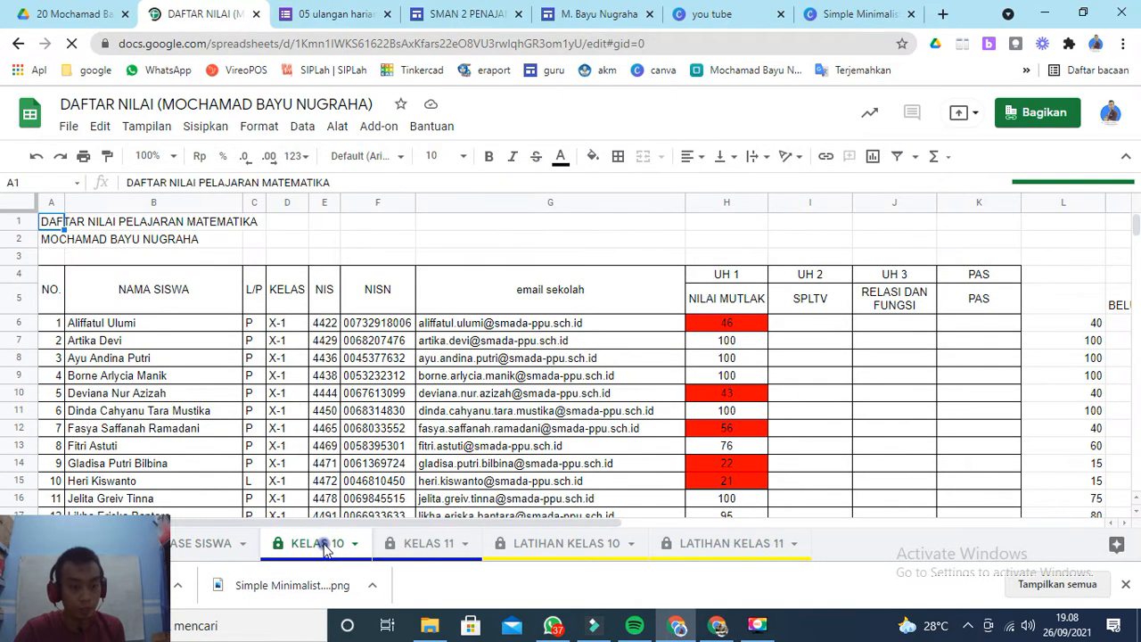
- Copy all student names in B6:B152 of the KELAS 10 sheet
{"action": "left_click", "coordinate": [202, 326]}
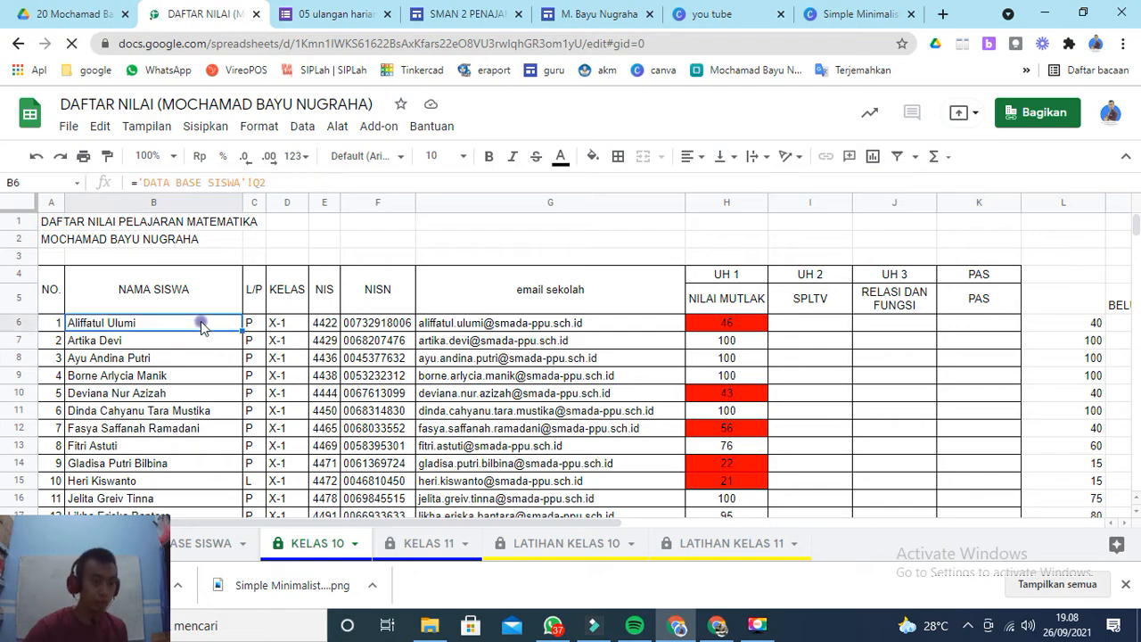
{"action": "key", "text": "ctrl+shift+Down"}
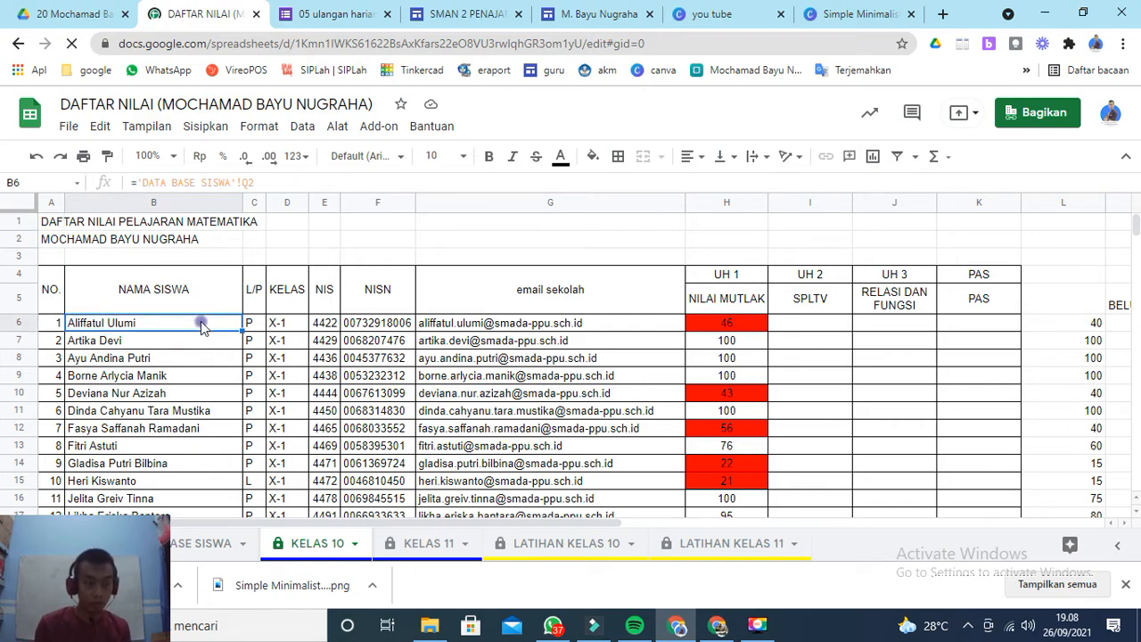
{"action": "scroll", "coordinate": [202, 329], "scroll_direction": "down", "scroll_amount": 1}
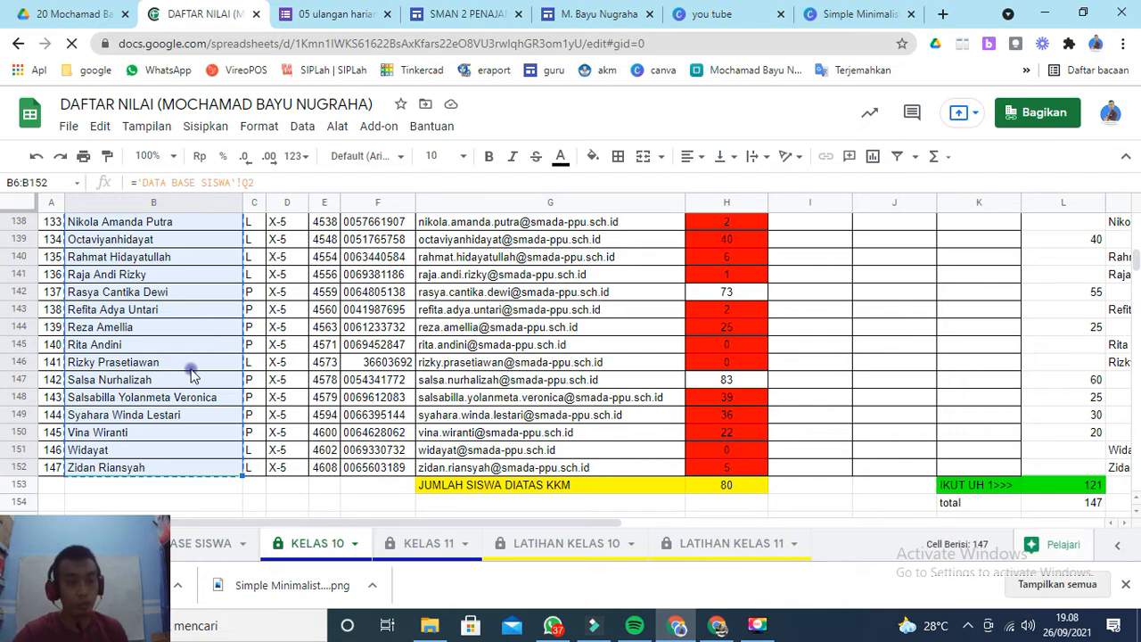
- Return to the 05 ulangan harian nilai mutlak form and paste the copied student names as the NAMA SISWA drop-down options
{"action": "left_click", "coordinate": [304, 25]}
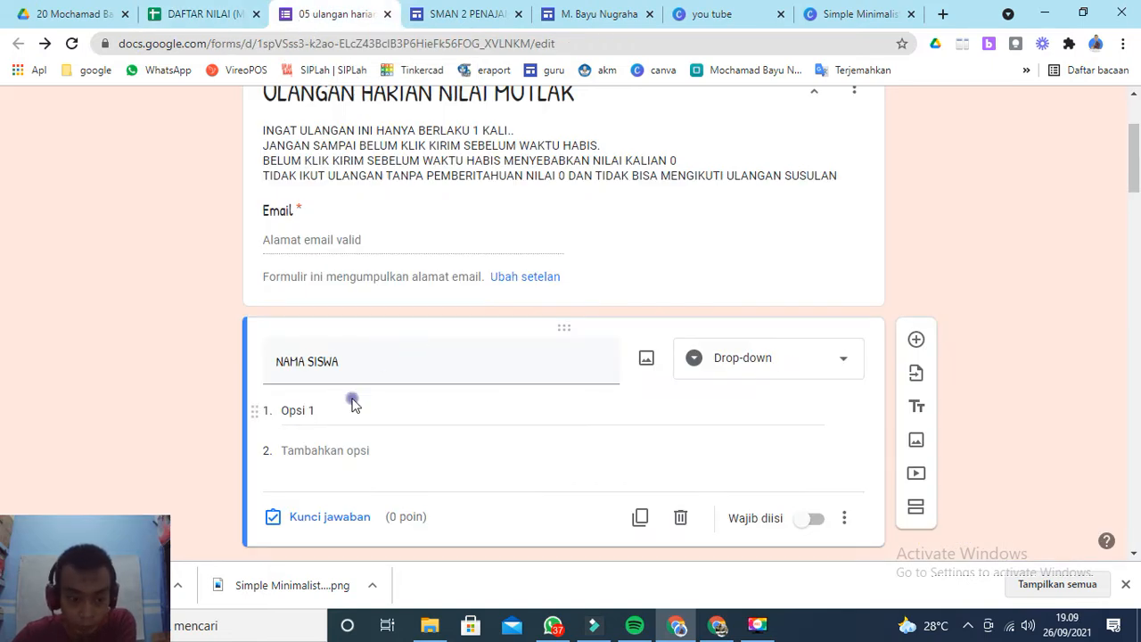
{"action": "left_click", "coordinate": [327, 412]}
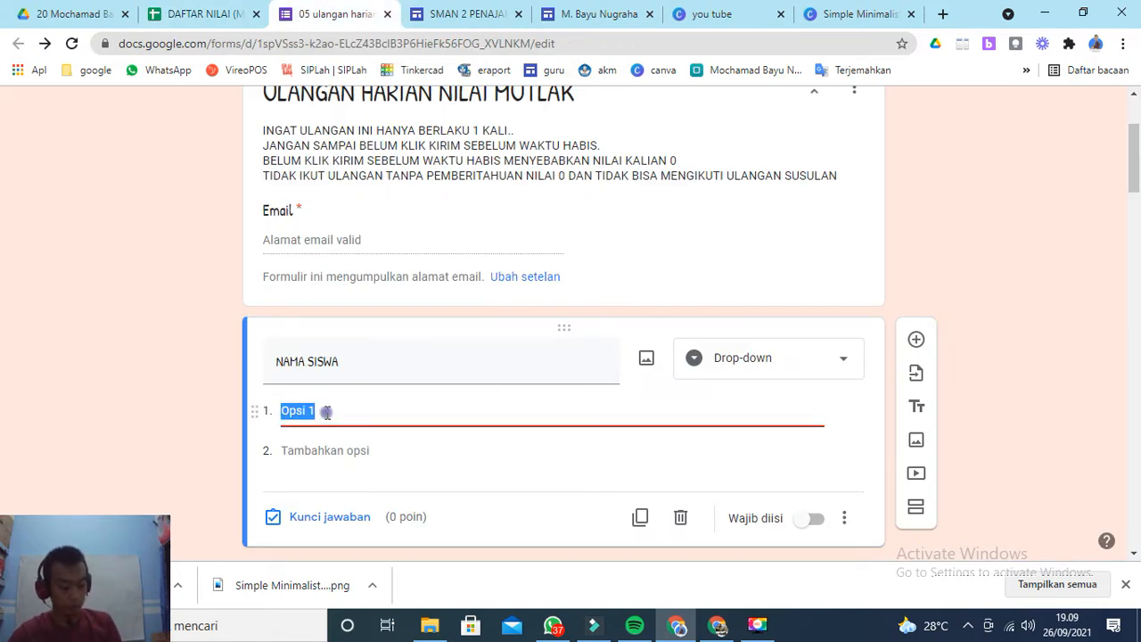
{"action": "key", "text": "ctrl+v"}
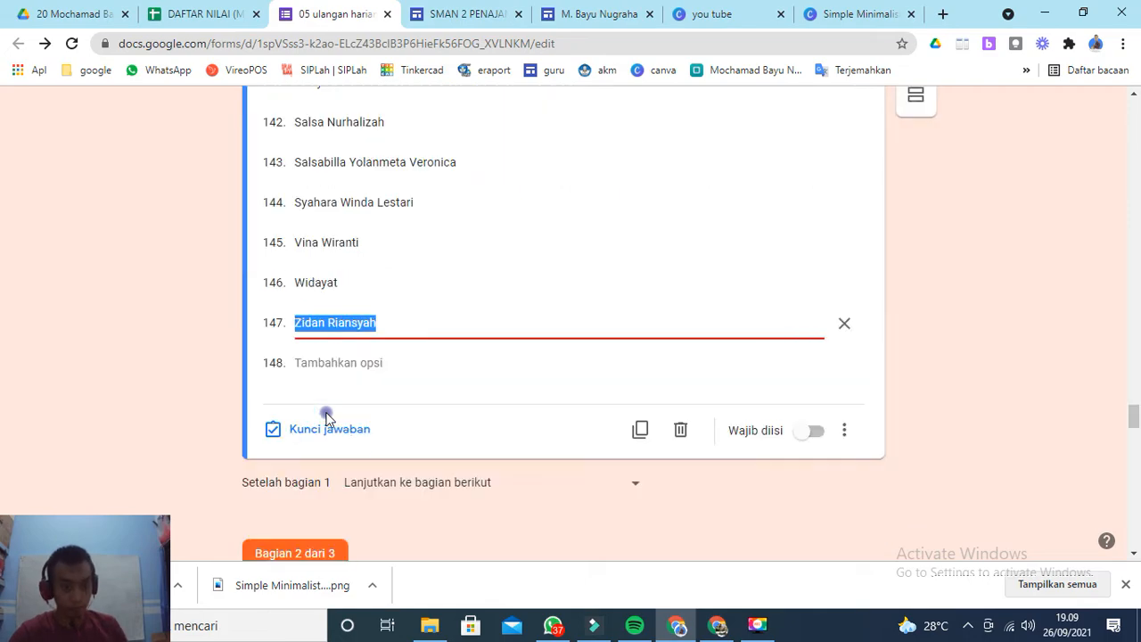
{"action": "scroll", "coordinate": [350, 299], "scroll_direction": "up", "scroll_amount": 5}
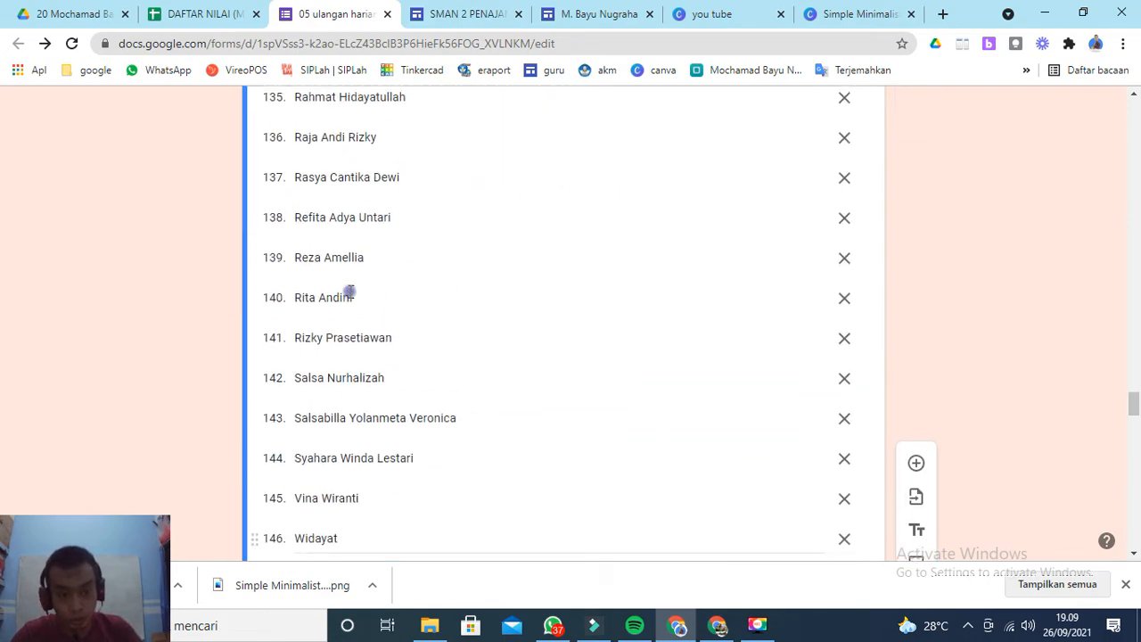
{"action": "scroll", "coordinate": [410, 304], "scroll_direction": "down", "scroll_amount": 5}
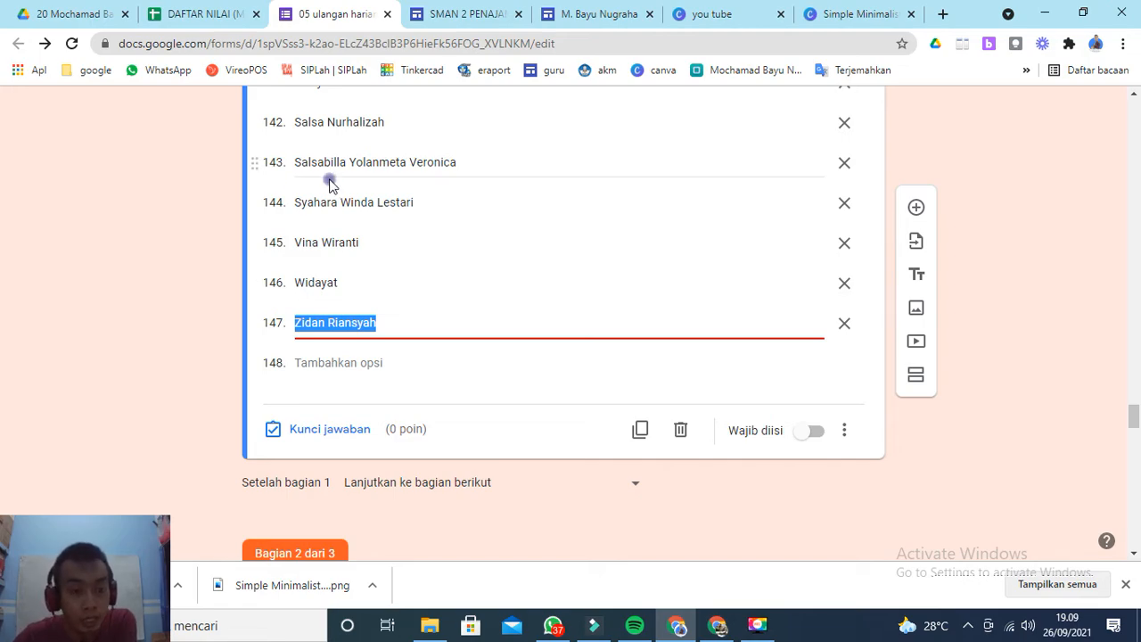
- Make the NAMA SISWA question required and check its option list back up to the form's heading
{"action": "scroll", "coordinate": [335, 165], "scroll_direction": "up", "scroll_amount": 1}
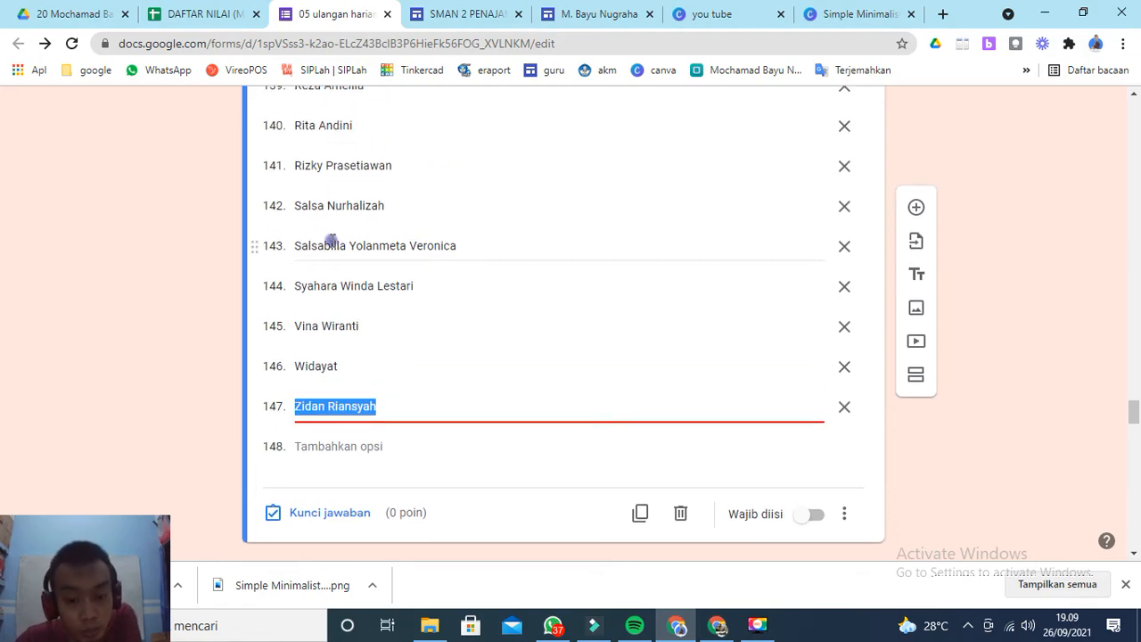
{"action": "left_click", "coordinate": [808, 522]}
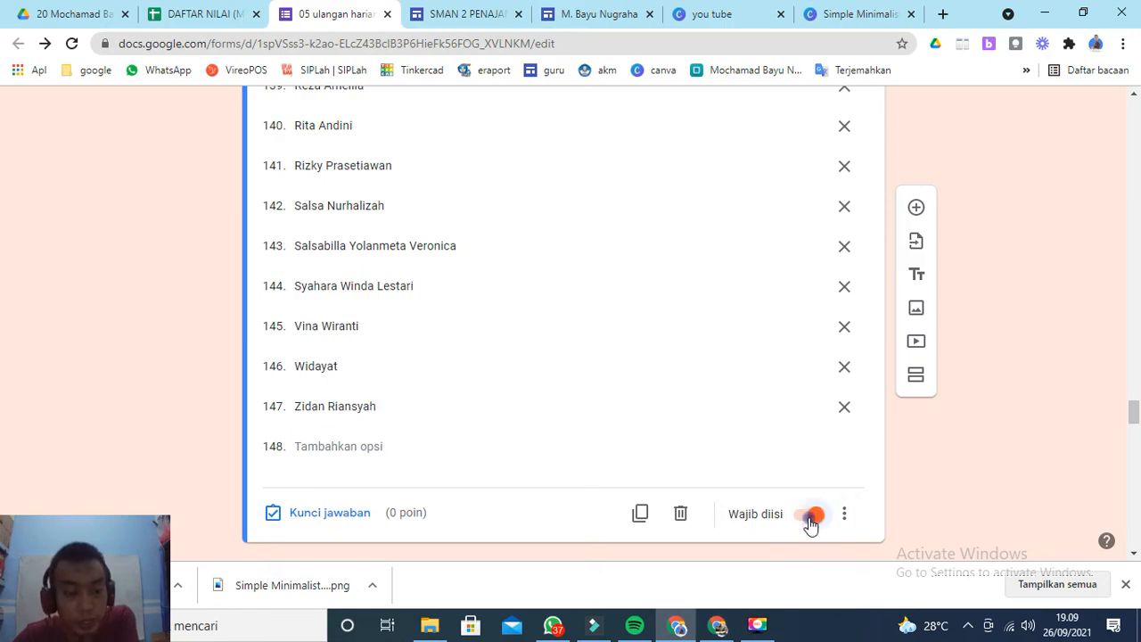
{"action": "scroll", "coordinate": [531, 361], "scroll_direction": "up", "scroll_amount": 7}
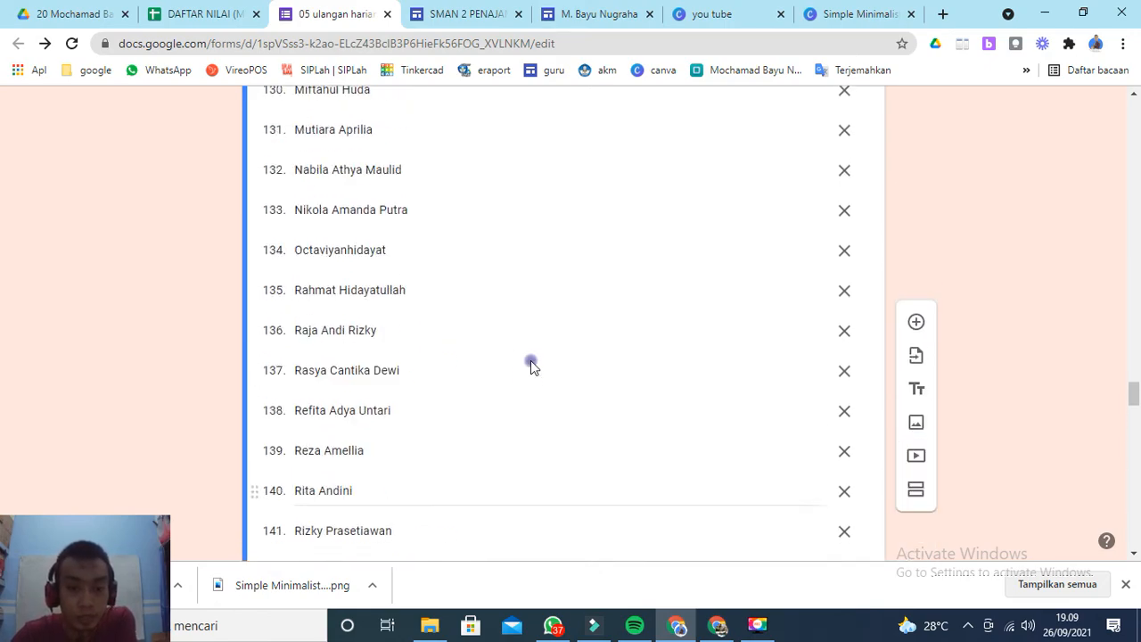
{"action": "scroll", "coordinate": [530, 364], "scroll_direction": "up", "scroll_amount": 16}
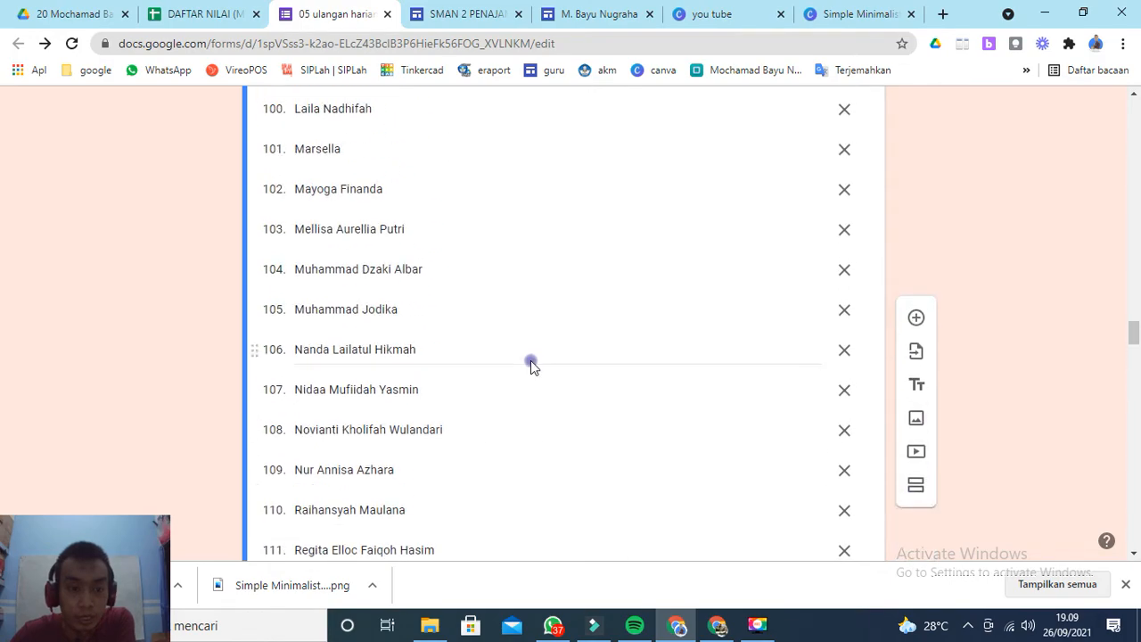
{"action": "scroll", "coordinate": [530, 361], "scroll_direction": "up", "scroll_amount": 5}
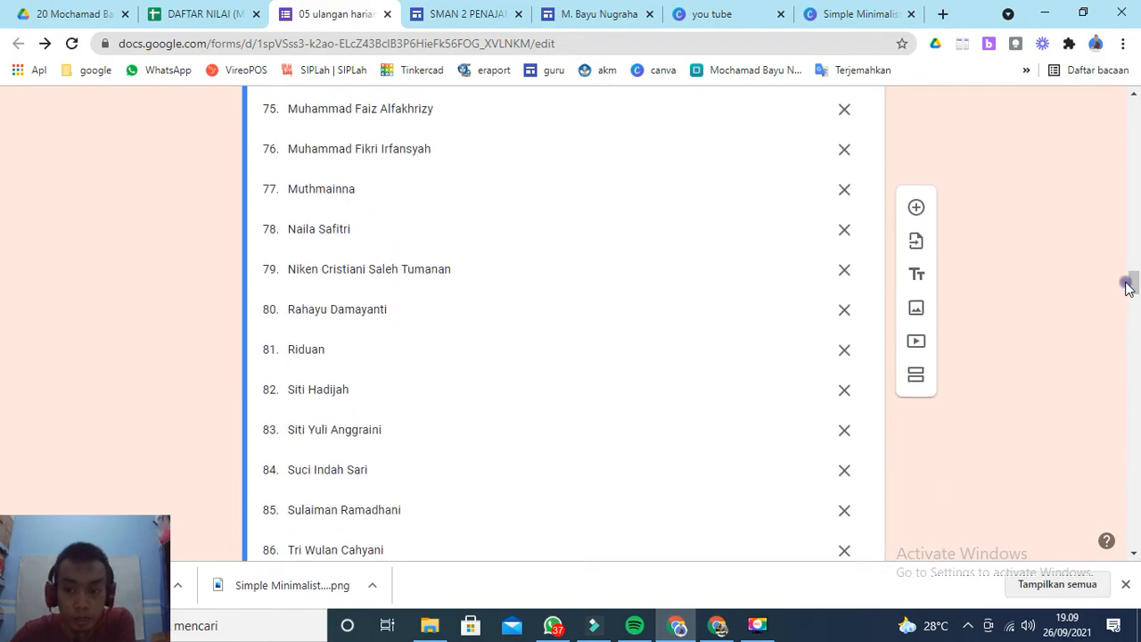
{"action": "left_click_drag", "start_coordinate": [1130, 283], "coordinate": [1138, 140]}
{"action": "scroll", "coordinate": [395, 333], "scroll_direction": "down", "scroll_amount": 3}
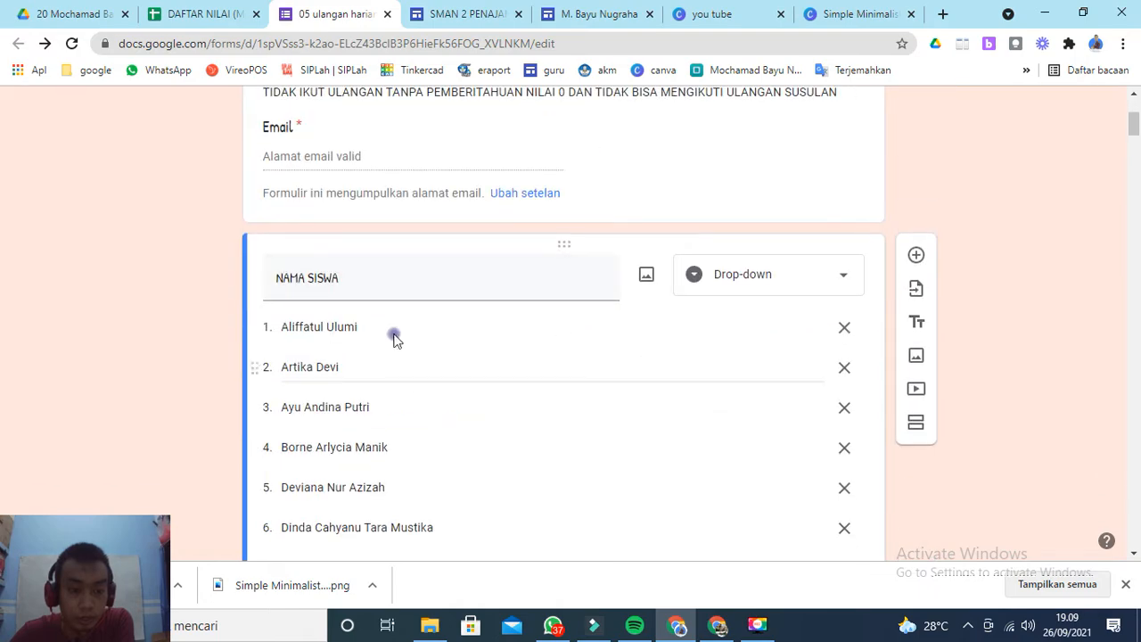
{"action": "scroll", "coordinate": [378, 316], "scroll_direction": "up", "scroll_amount": 1}
{"action": "scroll", "coordinate": [490, 293], "scroll_direction": "up", "scroll_amount": 2}
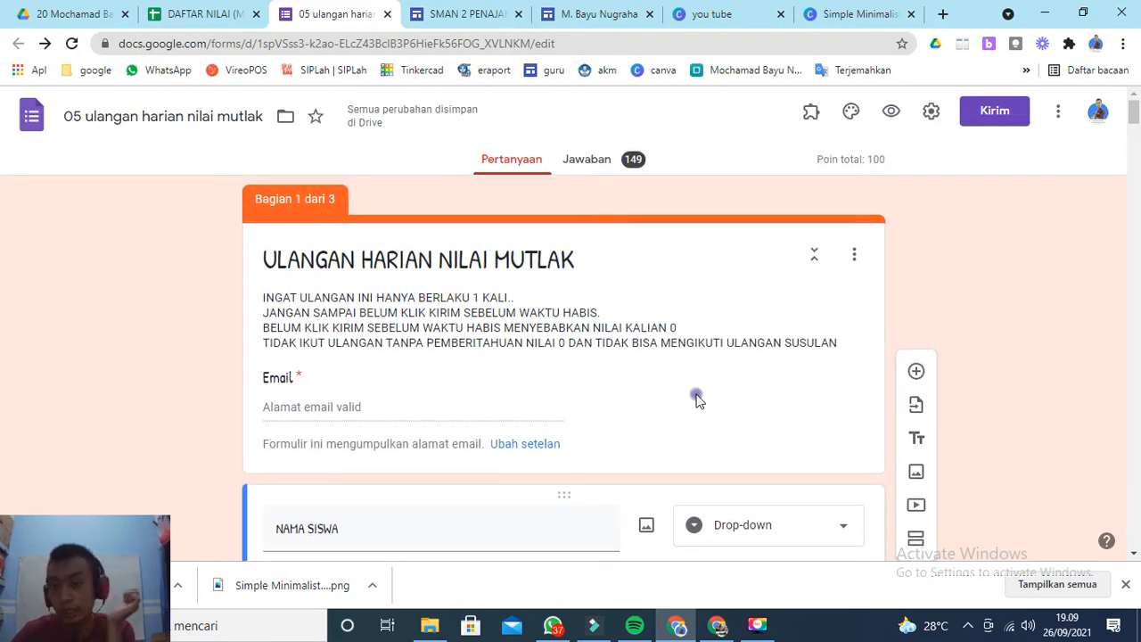
- Review the form's sending options: email, shareable link and HTML embed code, ending on the link option
{"action": "left_click", "coordinate": [994, 131]}
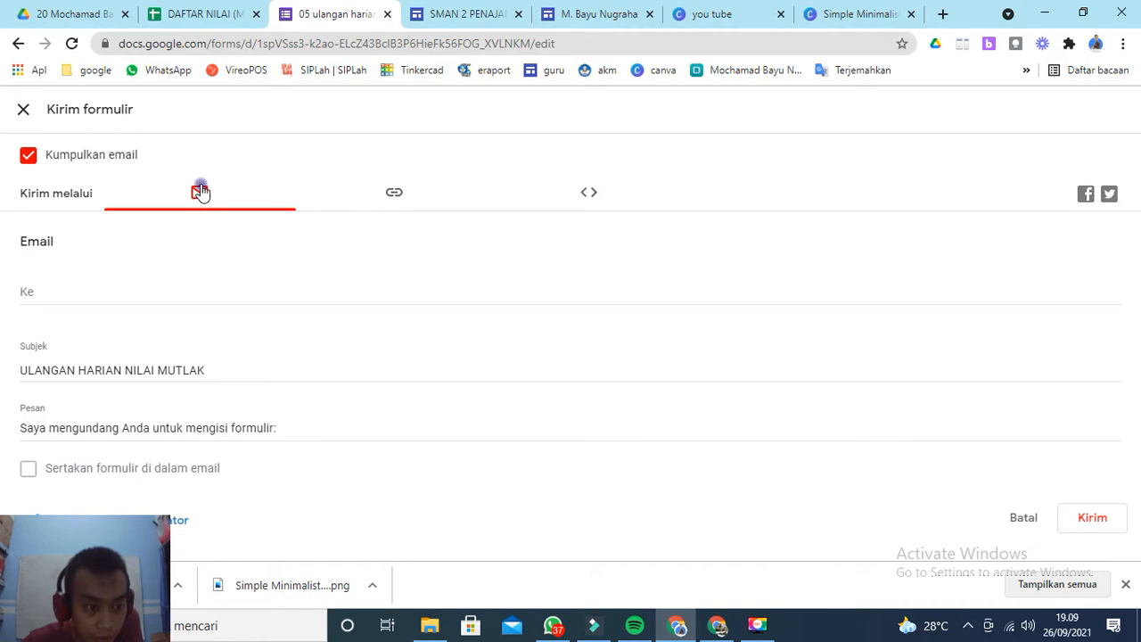
{"action": "left_click", "coordinate": [399, 201]}
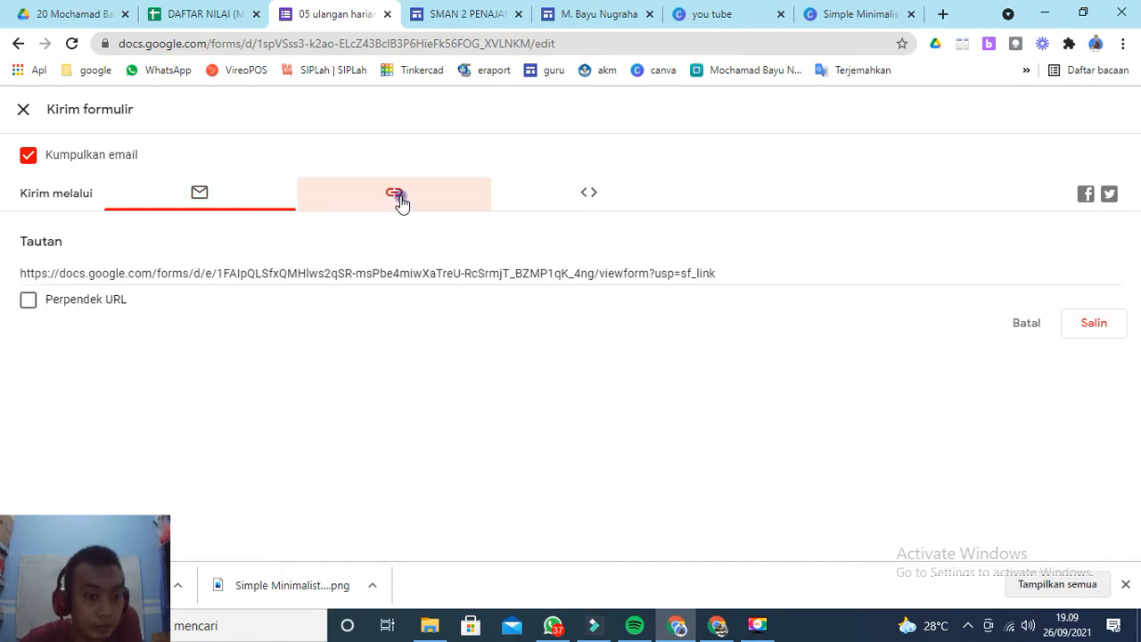
{"action": "left_click", "coordinate": [588, 202]}
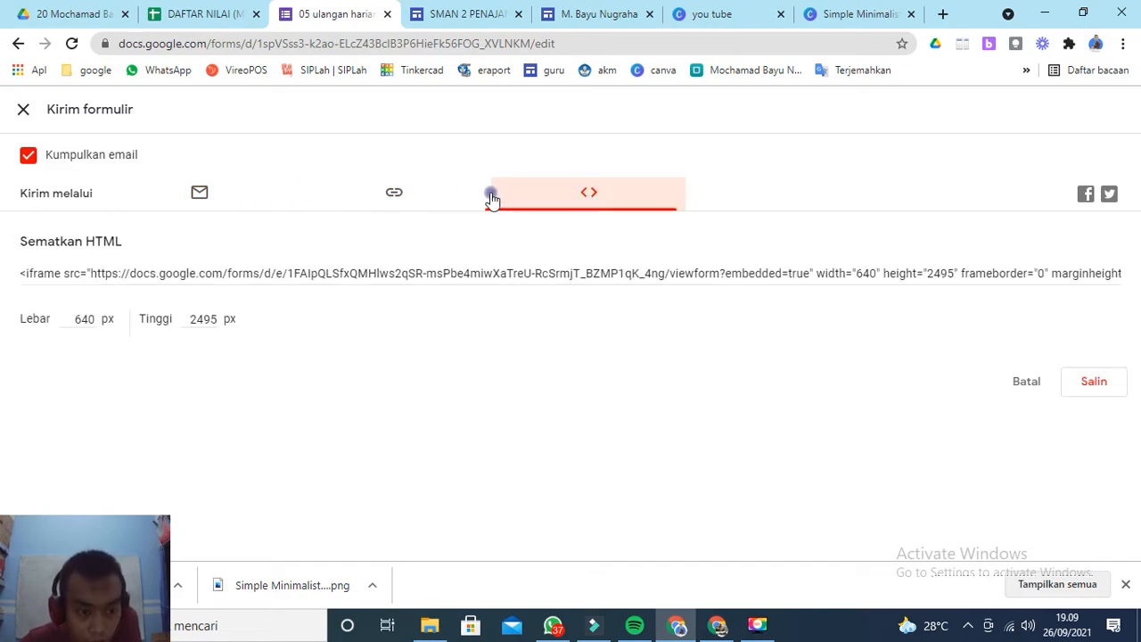
{"action": "left_click", "coordinate": [444, 195]}
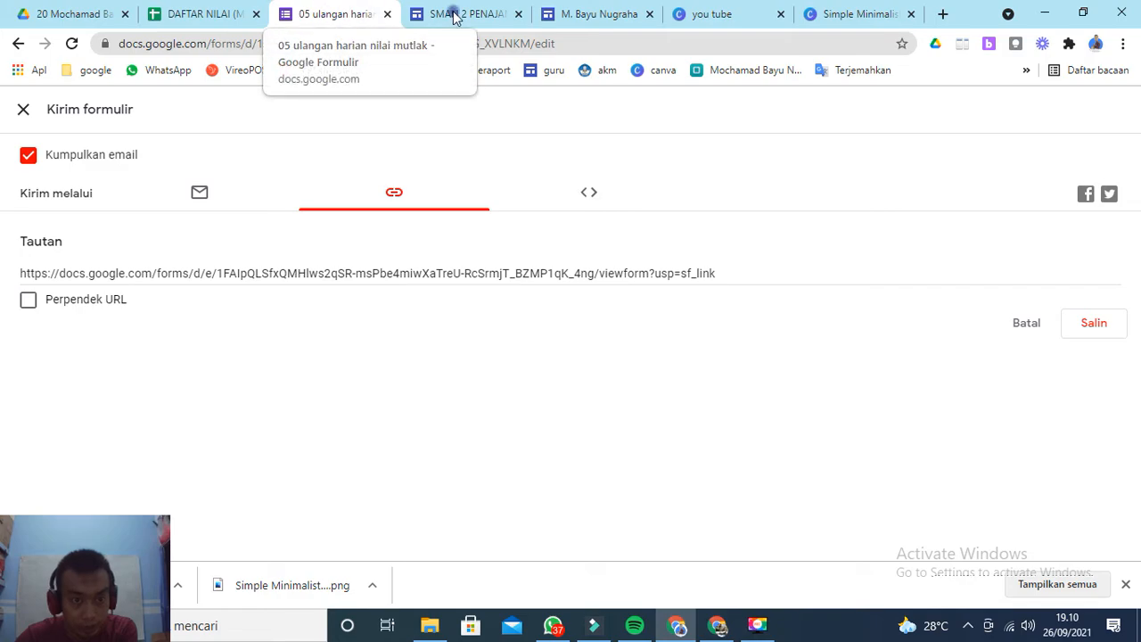
- Switch to Drive, go back to the PENILAIAN folder and open its 00 APK ULANGAN subfolder
{"action": "left_click", "coordinate": [71, 19]}
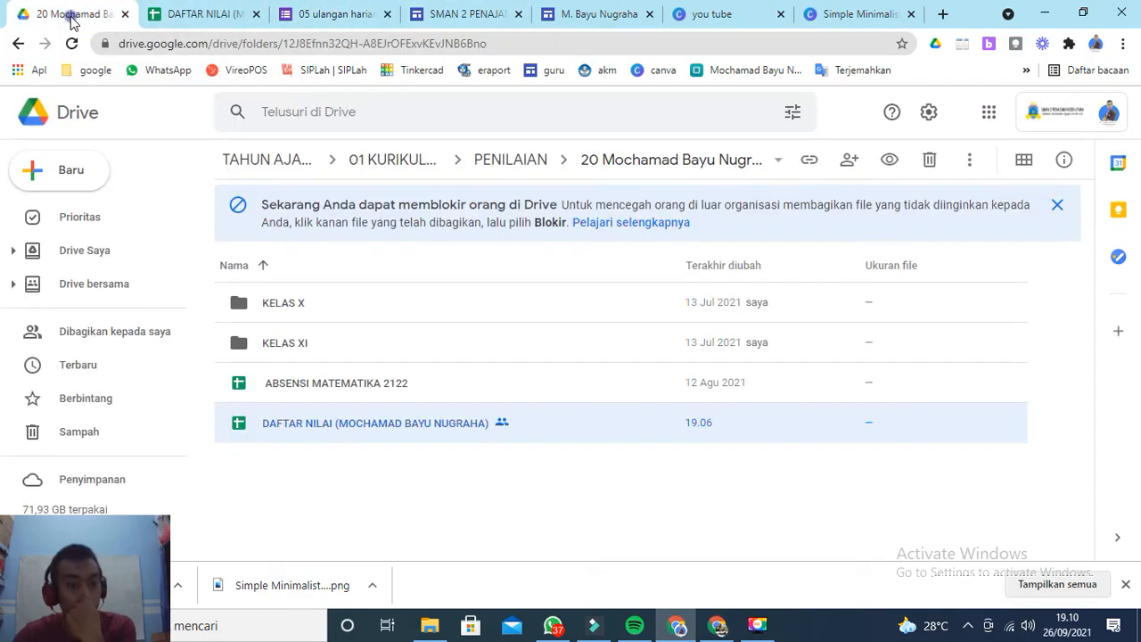
{"action": "left_click", "coordinate": [505, 170]}
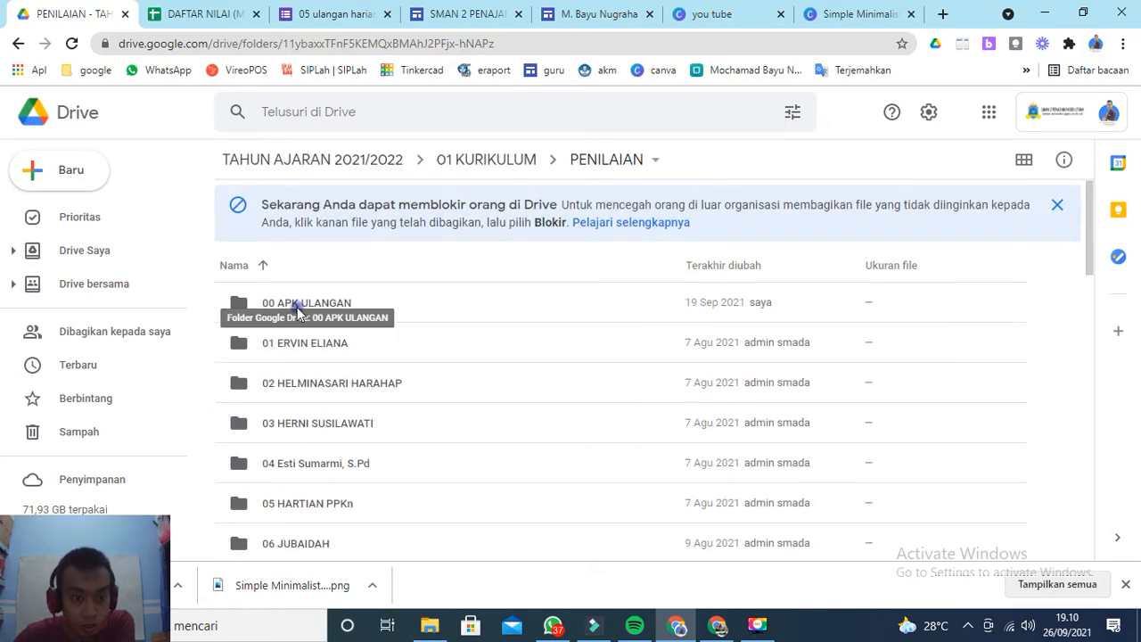
{"action": "double_click", "coordinate": [298, 308]}
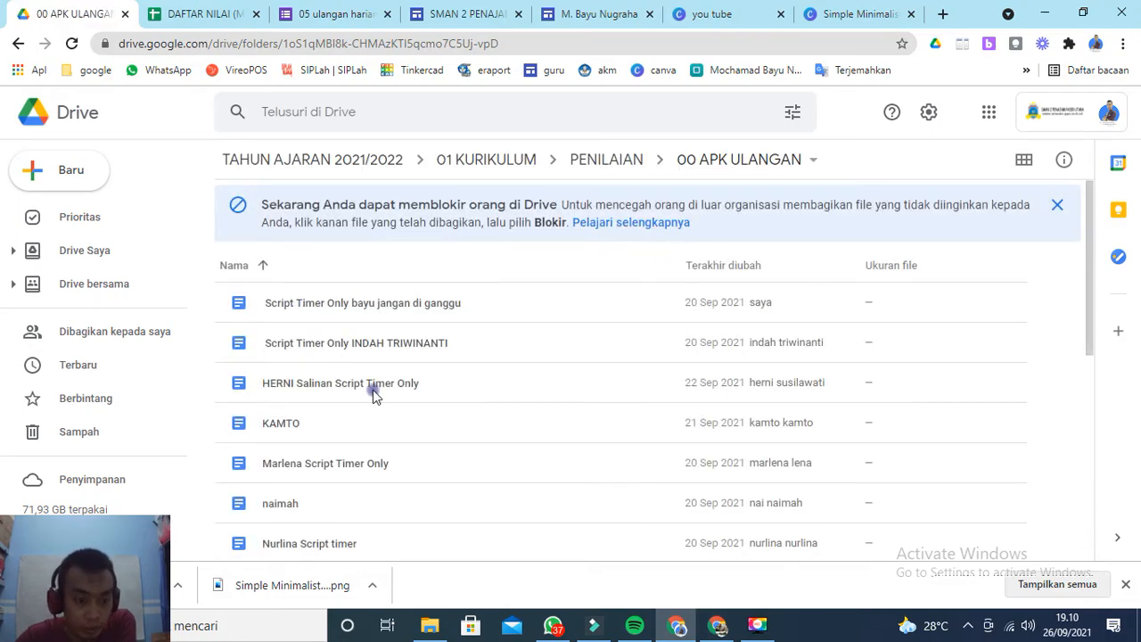
- Look through the script documents in 00 APK ULANGAN and open the Script Timer Only document marked "jangan di ganggu"
{"action": "scroll", "coordinate": [373, 396], "scroll_direction": "down", "scroll_amount": 5}
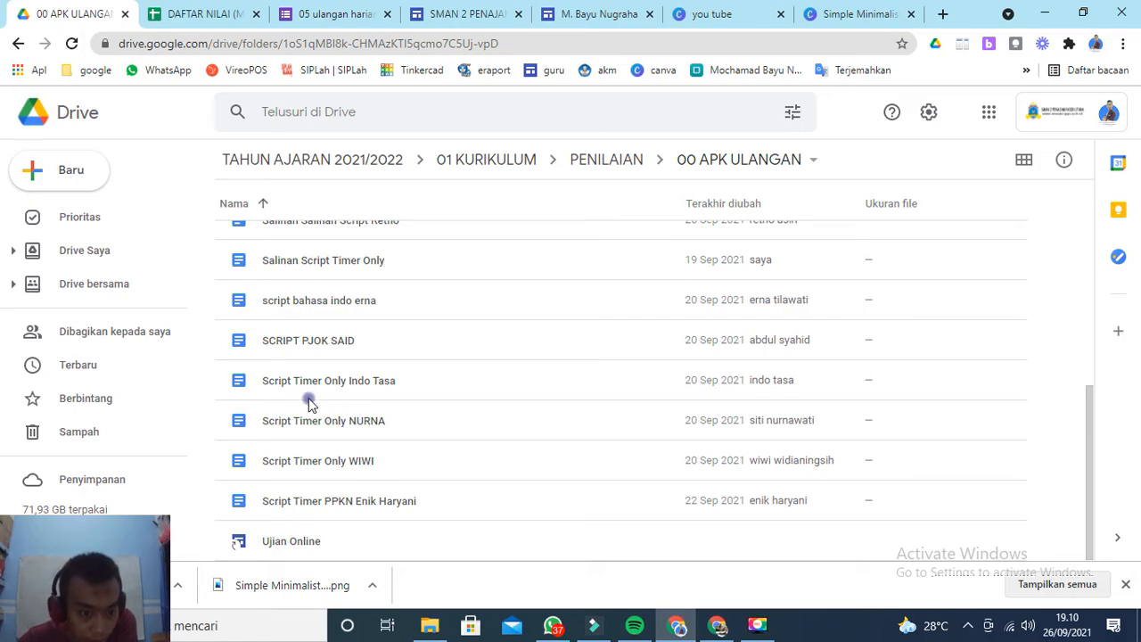
{"action": "scroll", "coordinate": [305, 400], "scroll_direction": "up", "scroll_amount": 2}
{"action": "scroll", "coordinate": [309, 403], "scroll_direction": "up", "scroll_amount": 5}
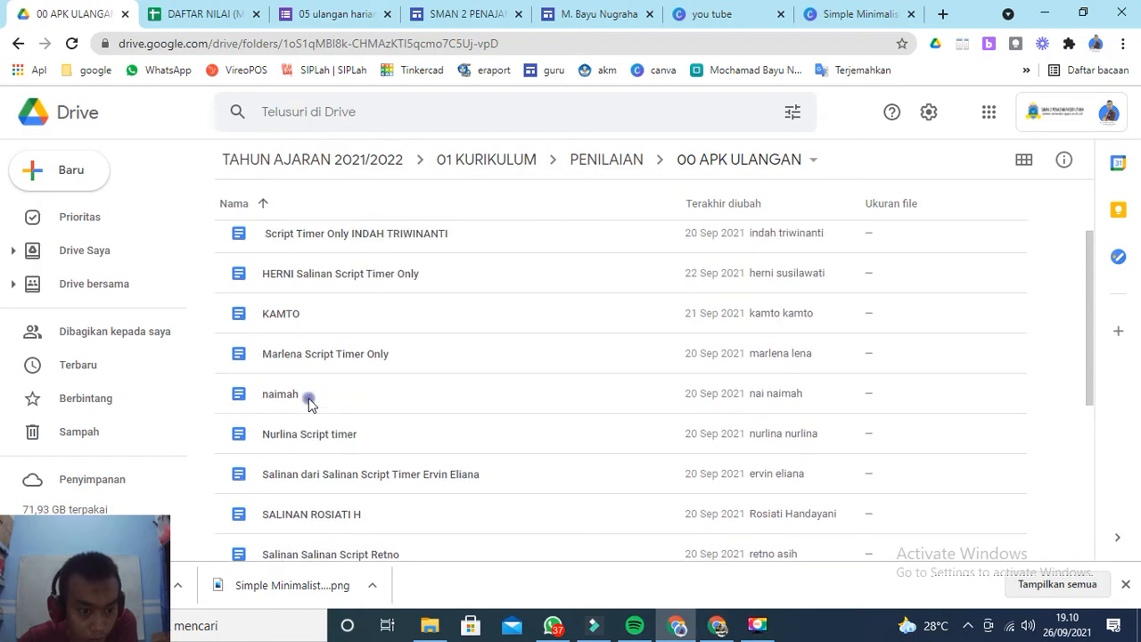
{"action": "scroll", "coordinate": [318, 433], "scroll_direction": "down", "scroll_amount": 1}
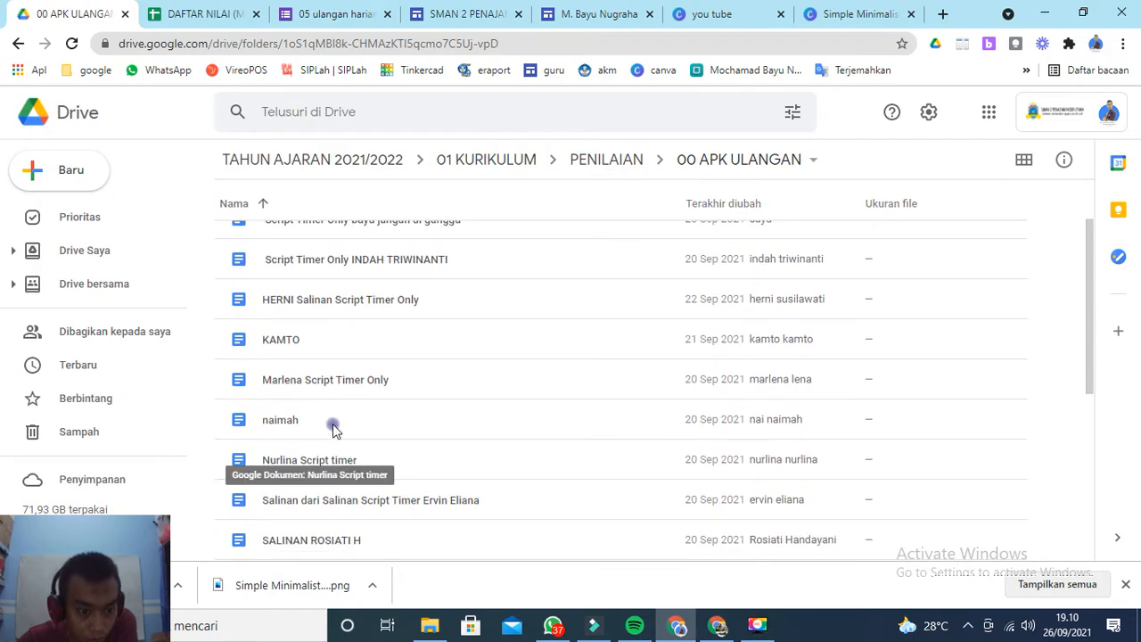
{"action": "scroll", "coordinate": [331, 428], "scroll_direction": "up", "scroll_amount": 1}
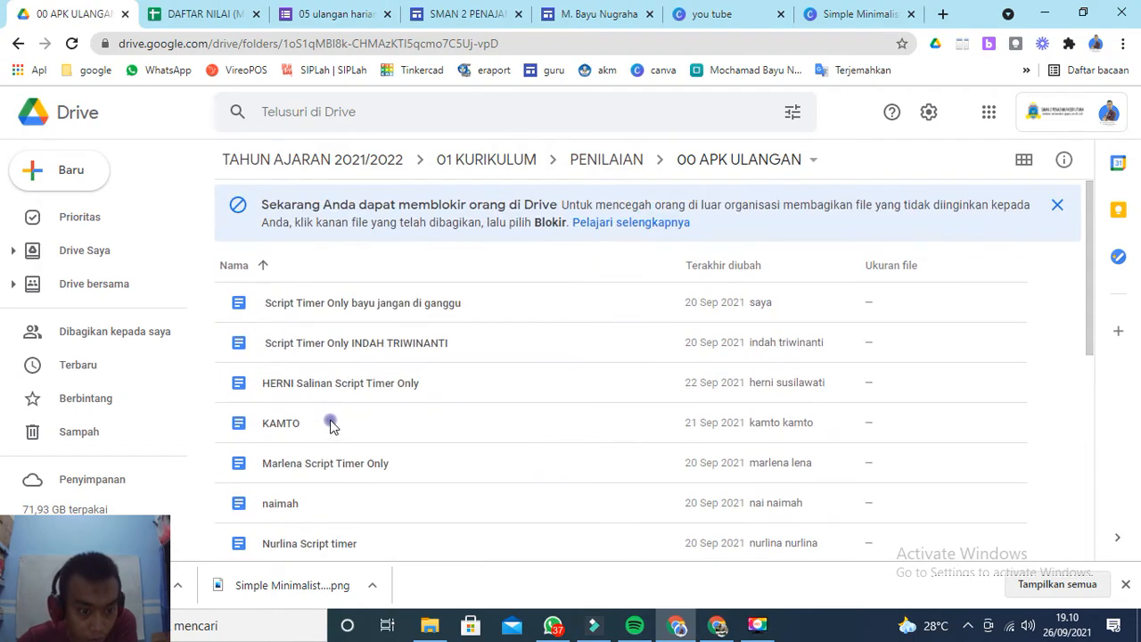
{"action": "double_click", "coordinate": [354, 306]}
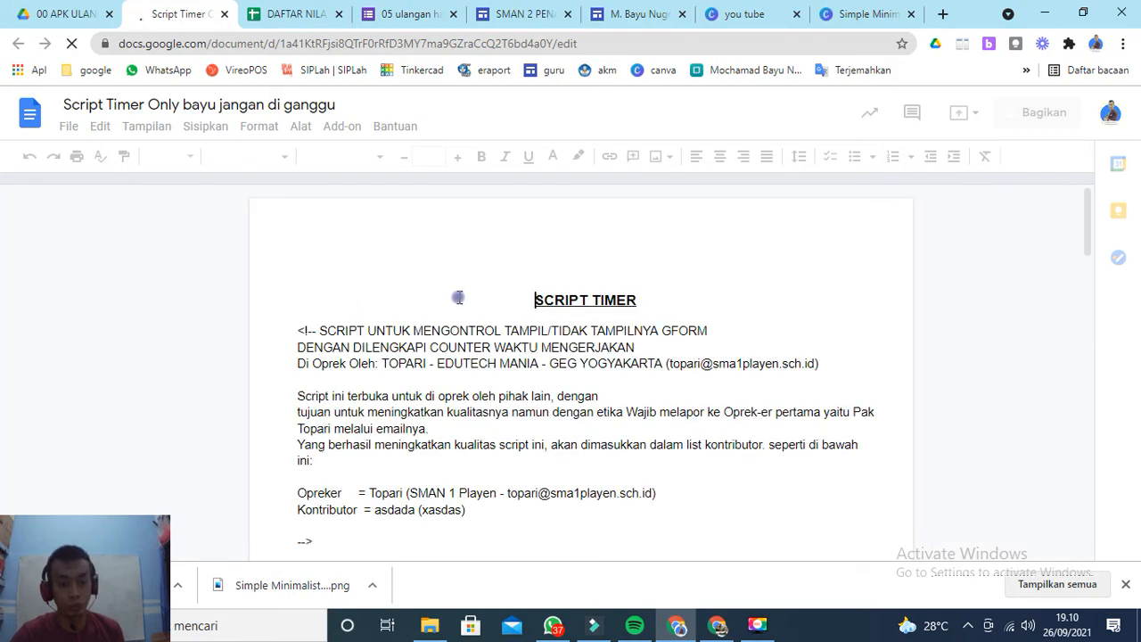
- Select the entire SCRIPT TIMER document text and look through the script code
{"action": "scroll", "coordinate": [458, 297], "scroll_direction": "down", "scroll_amount": 1}
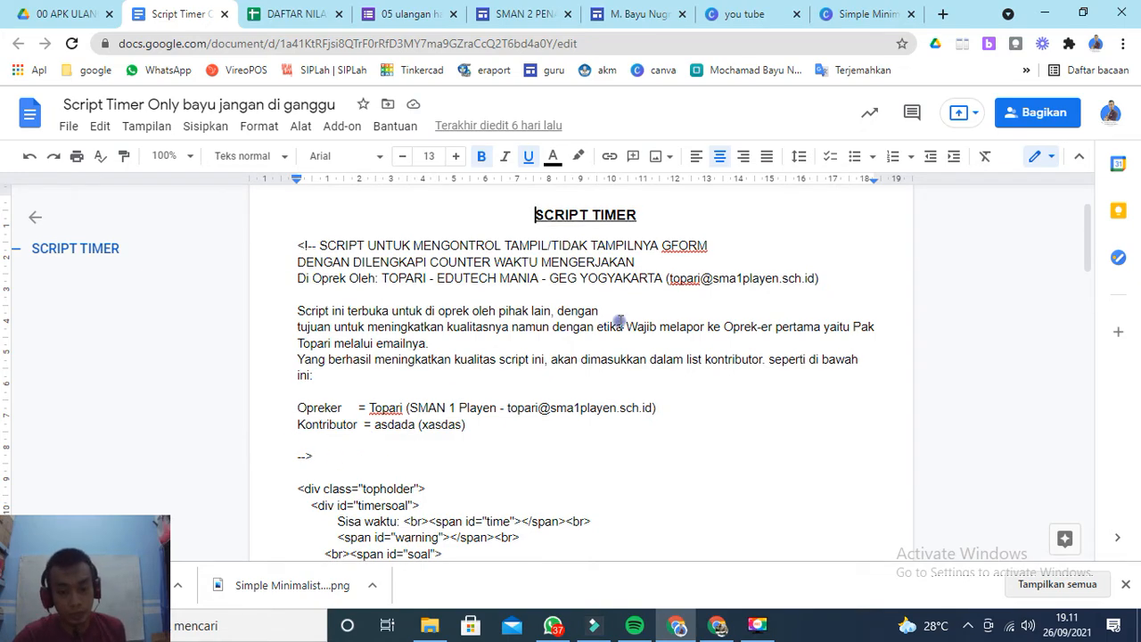
{"action": "scroll", "coordinate": [615, 319], "scroll_direction": "down", "scroll_amount": 5}
{"action": "scroll", "coordinate": [620, 321], "scroll_direction": "up", "scroll_amount": 5}
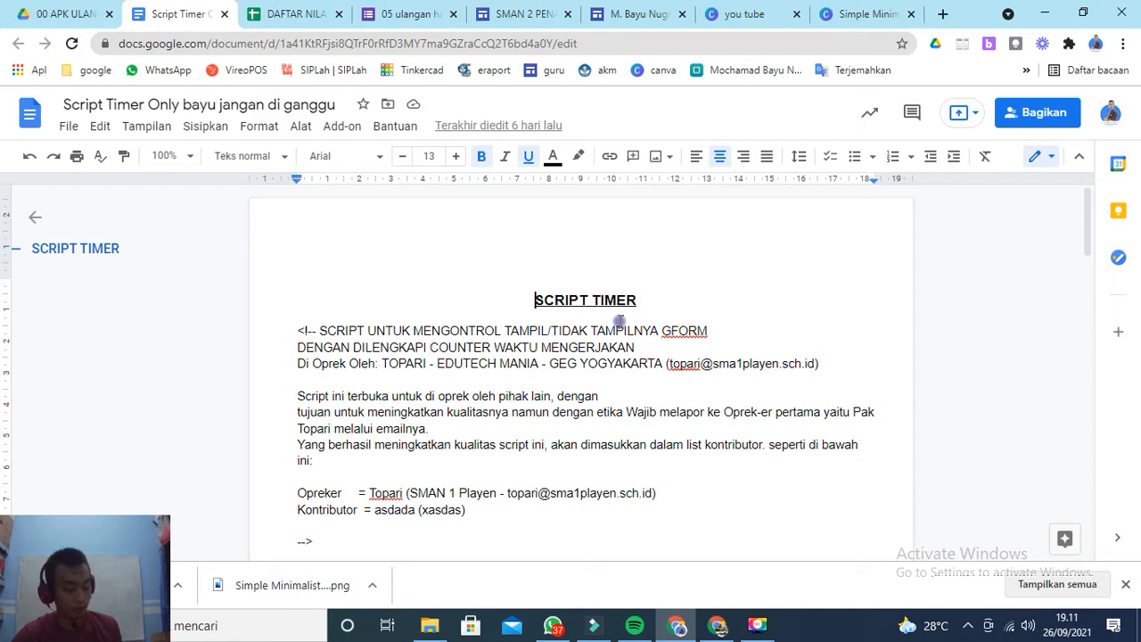
{"action": "key", "text": "ctrl+a"}
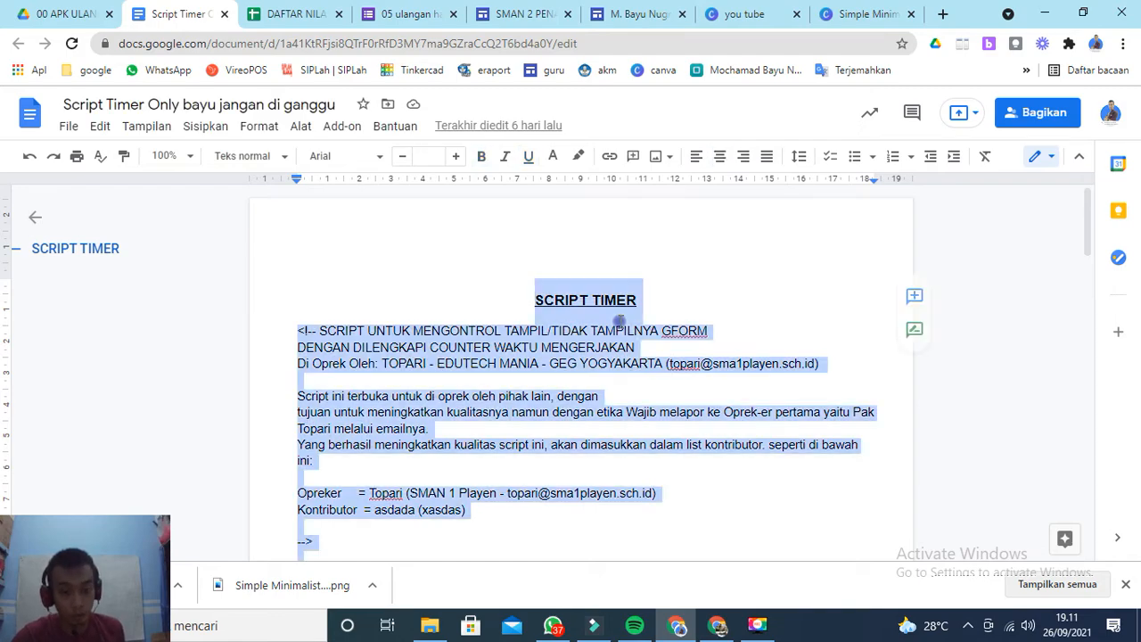
{"action": "scroll", "coordinate": [618, 319], "scroll_direction": "down", "scroll_amount": 15}
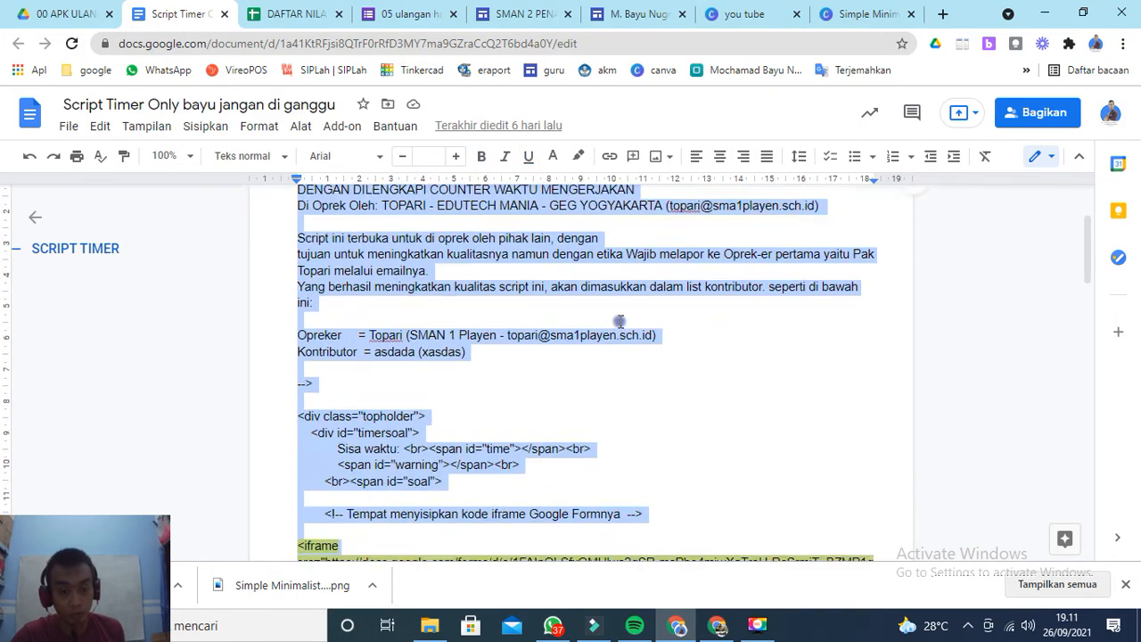
{"action": "scroll", "coordinate": [618, 319], "scroll_direction": "down", "scroll_amount": 4}
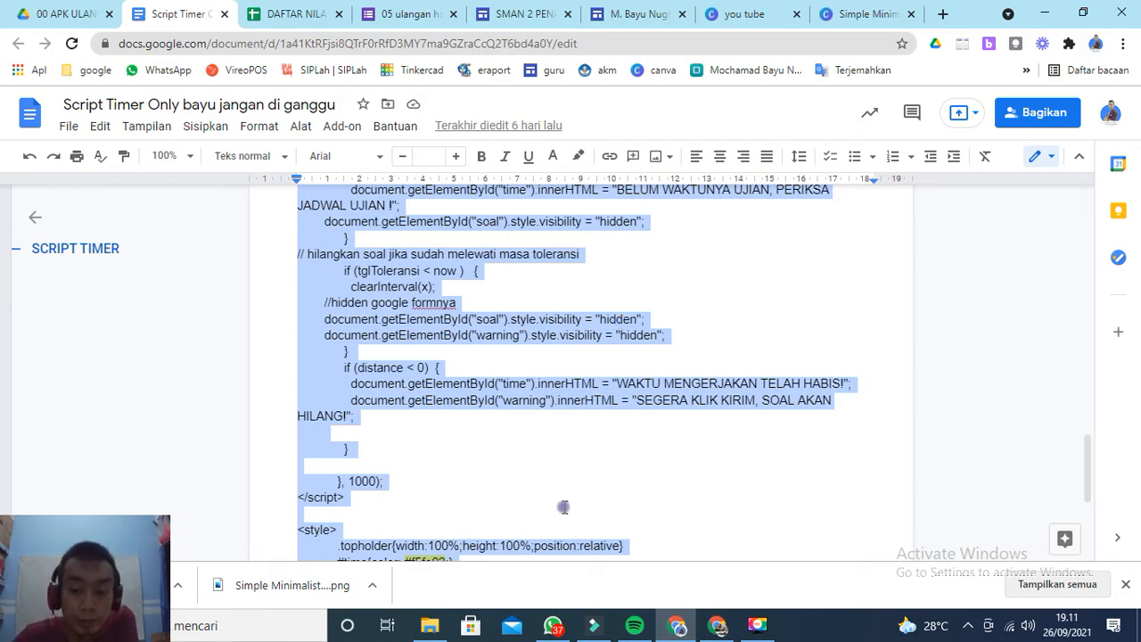
- Switch to Blogger, open the ULANGAN NILAI MUTLAK post for editing and change the editor to HTML view
{"action": "left_click", "coordinate": [717, 624]}
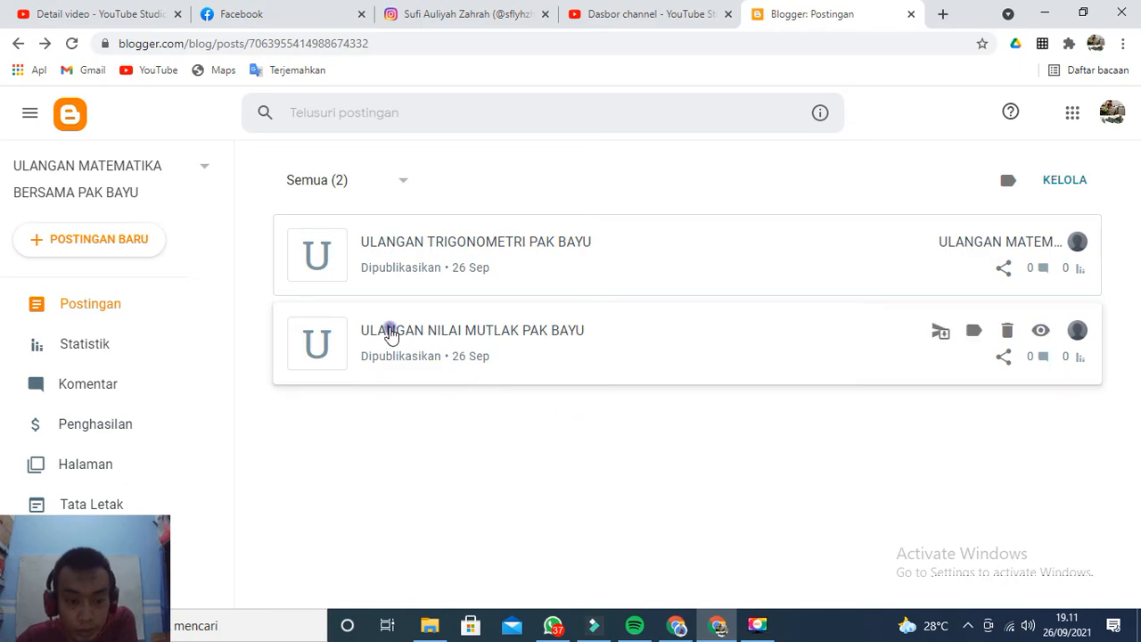
{"action": "left_click", "coordinate": [499, 340]}
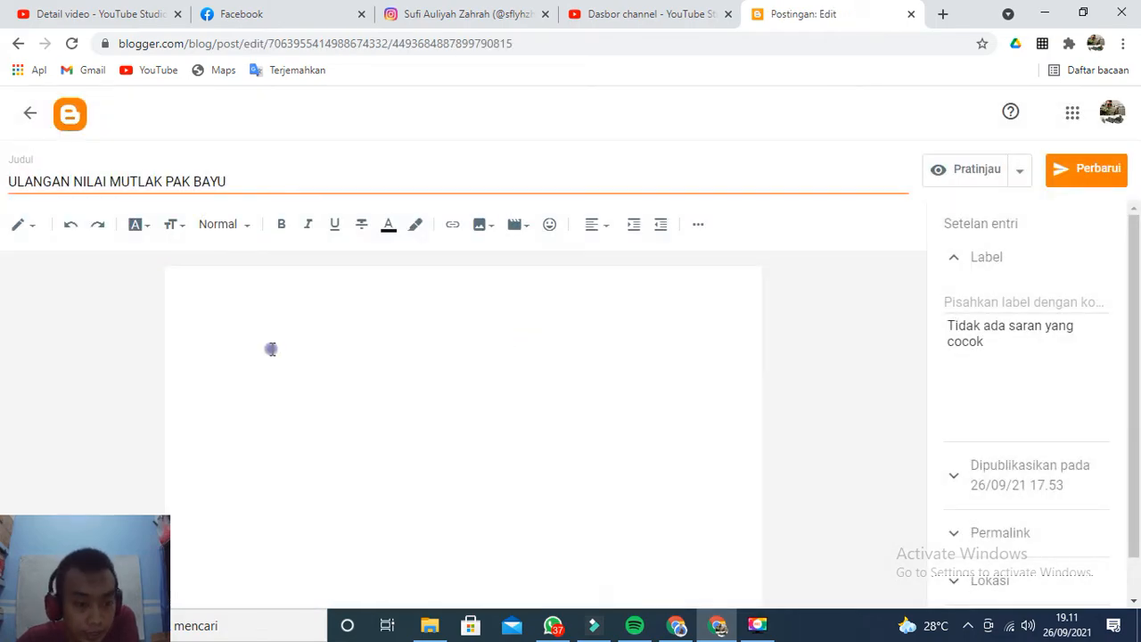
{"action": "left_click", "coordinate": [26, 231]}
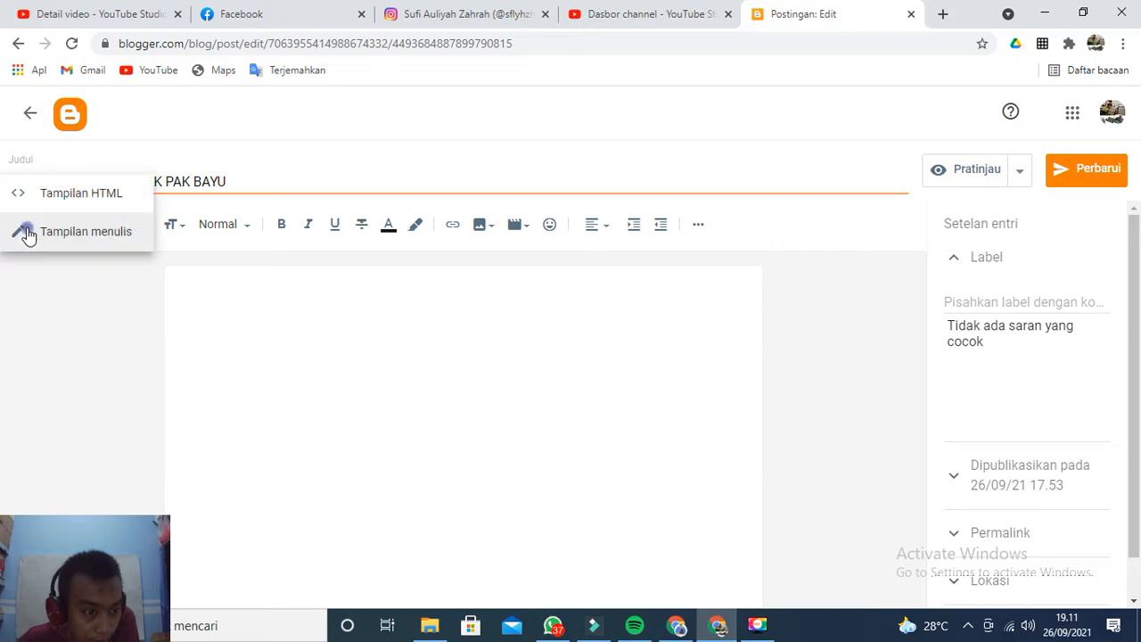
{"action": "left_click", "coordinate": [60, 200]}
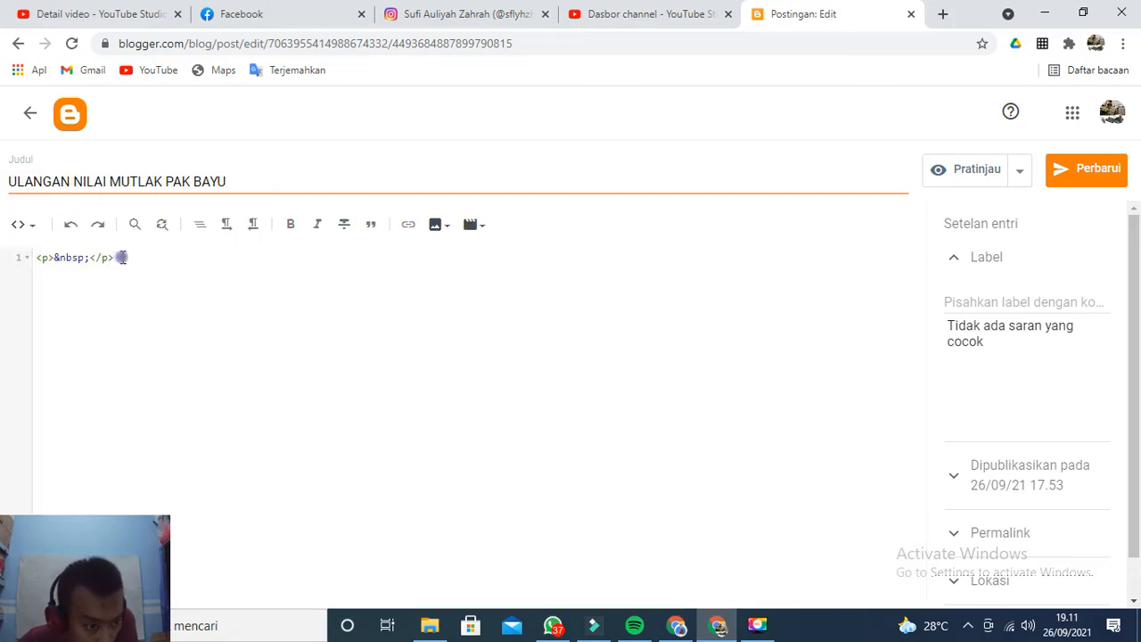
- Replace the post's existing HTML code with the copied SCRIPT TIMER code and look over the inserted script
{"action": "left_click_drag", "start_coordinate": [118, 257], "coordinate": [38, 259]}
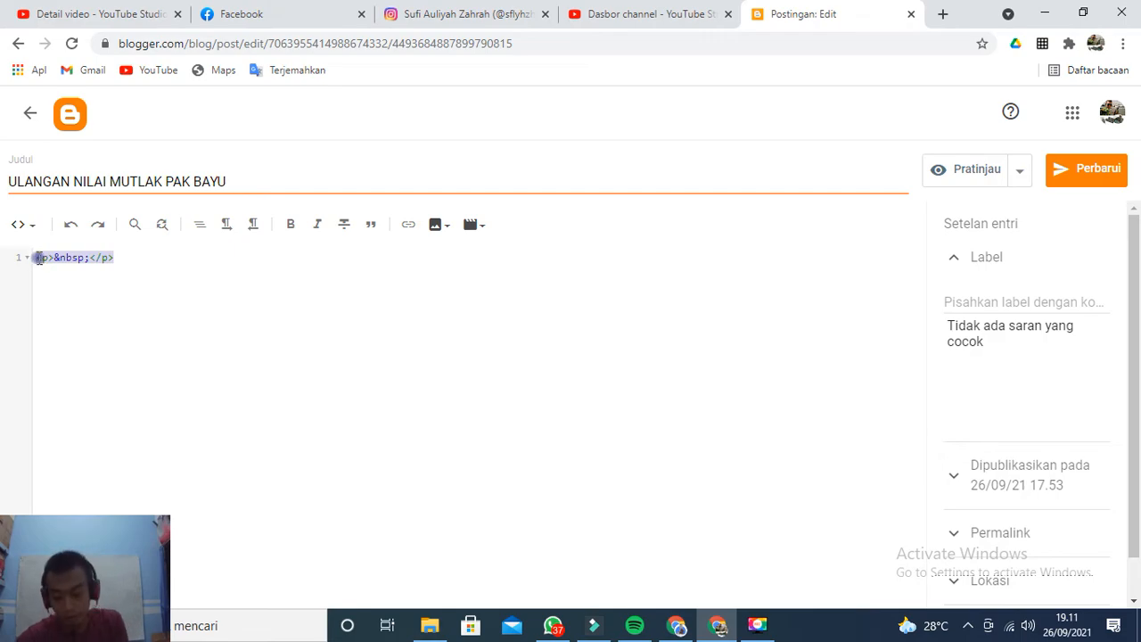
{"action": "key", "text": "BackSpace"}
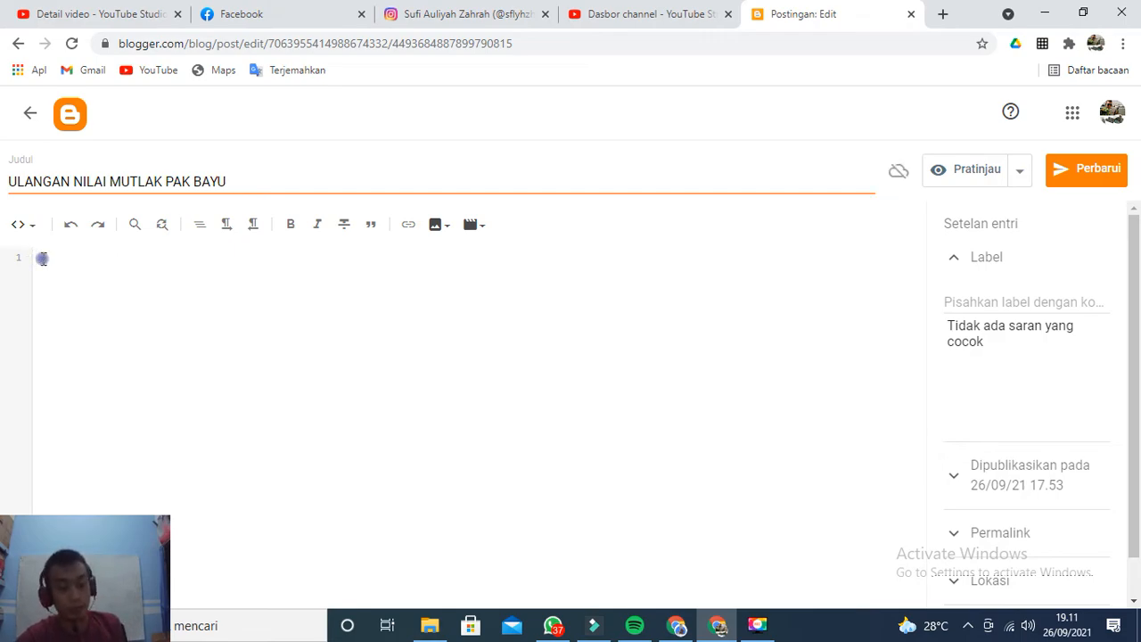
{"action": "key", "text": "ctrl+v"}
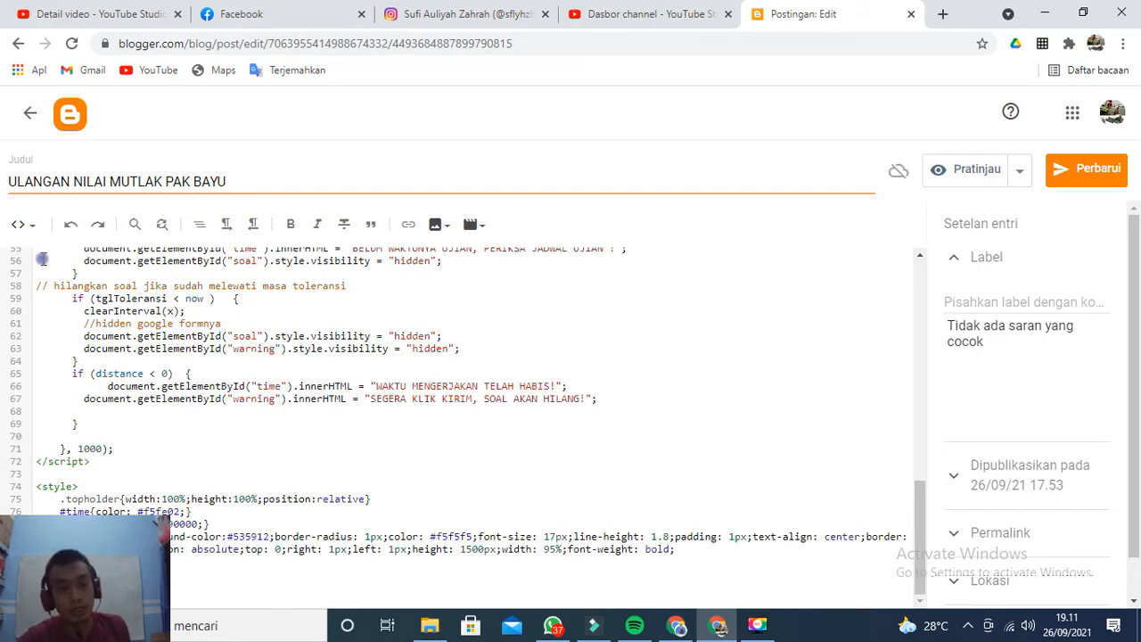
{"action": "scroll", "coordinate": [402, 430], "scroll_direction": "up", "scroll_amount": 15}
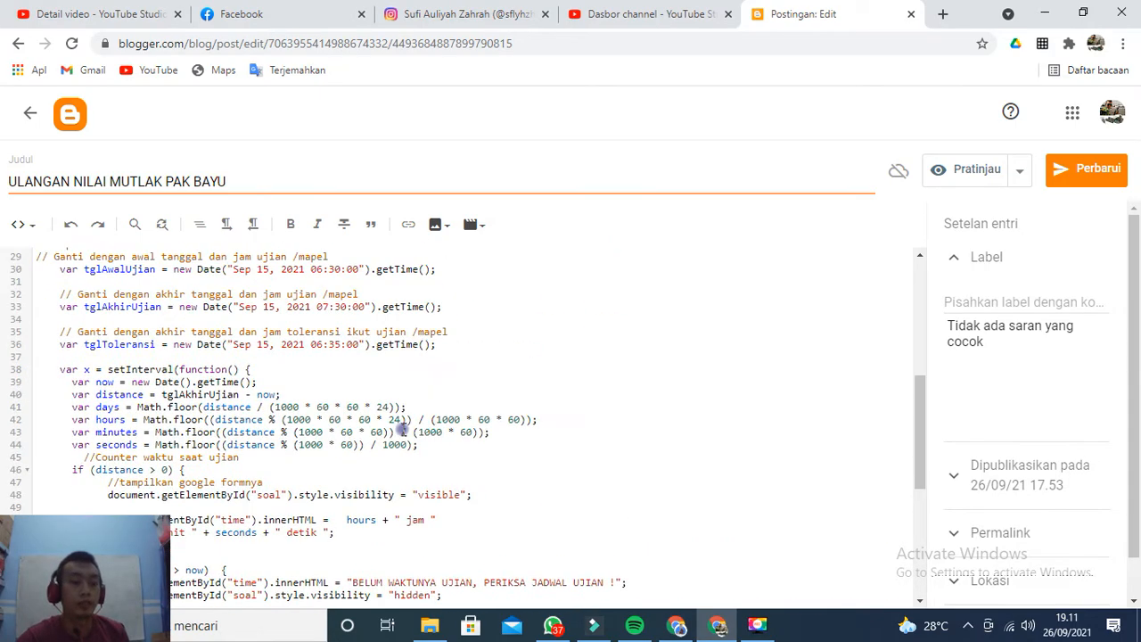
{"action": "scroll", "coordinate": [402, 429], "scroll_direction": "down", "scroll_amount": 7}
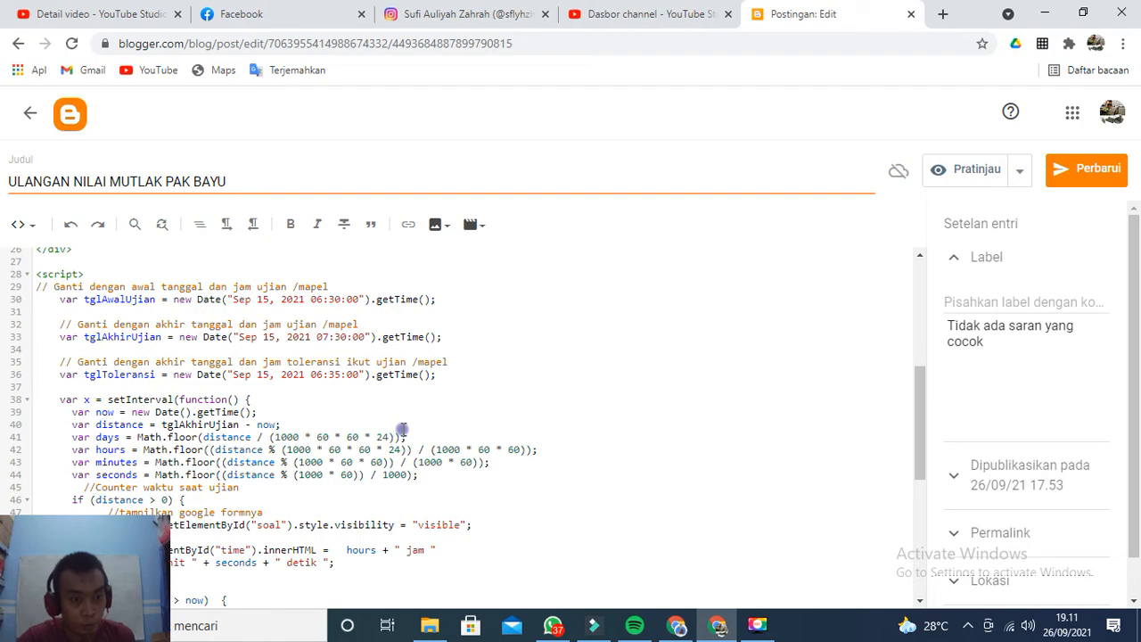
{"action": "scroll", "coordinate": [402, 430], "scroll_direction": "up", "scroll_amount": 7}
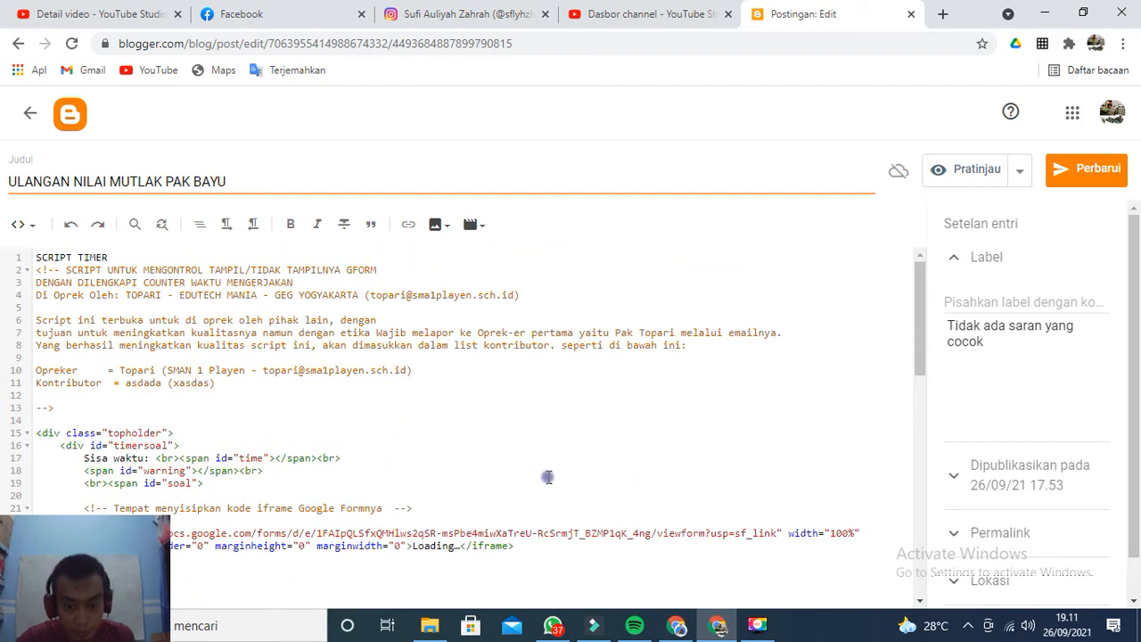
- Switch to the "05 ulangan" Google Form and copy its shareable link from the send options
{"action": "left_click", "coordinate": [676, 624]}
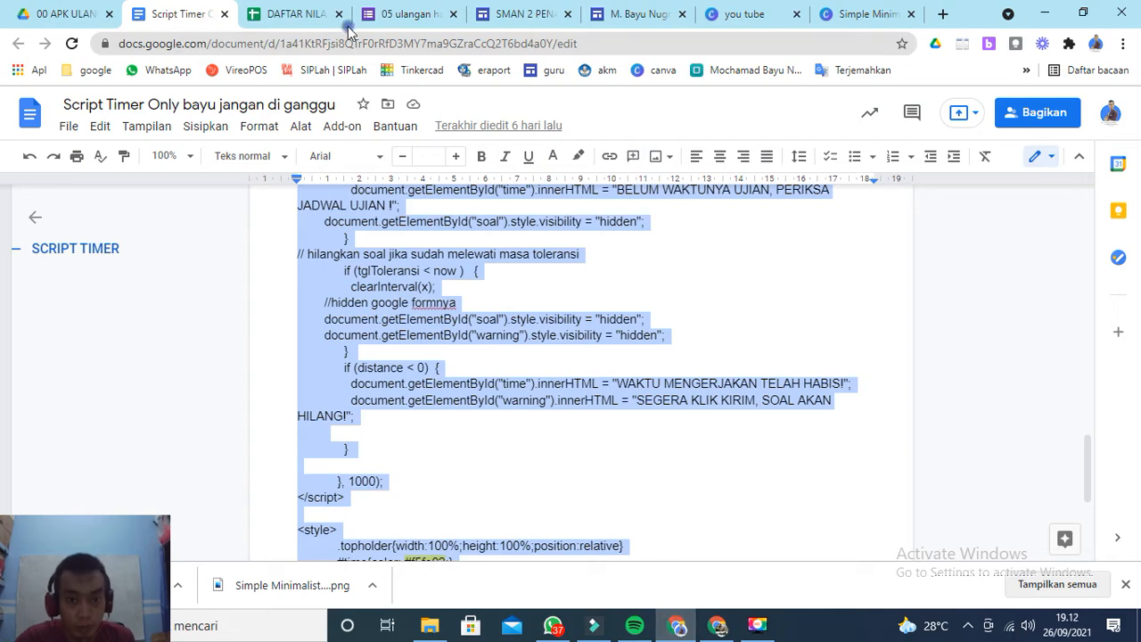
{"action": "left_click", "coordinate": [402, 15]}
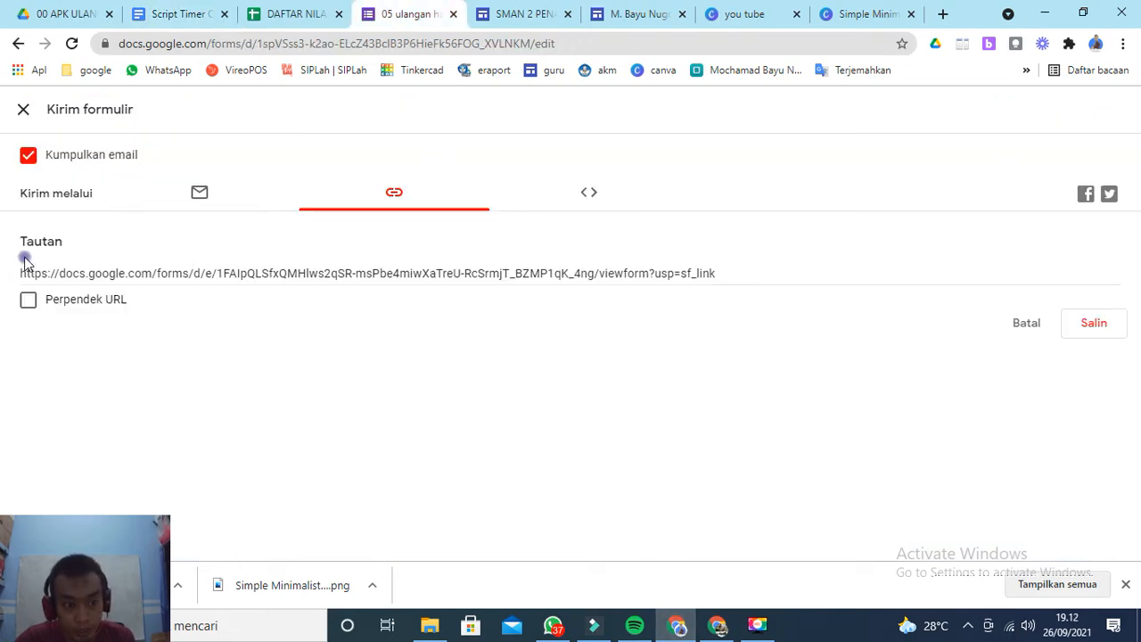
{"action": "left_click", "coordinate": [1095, 323]}
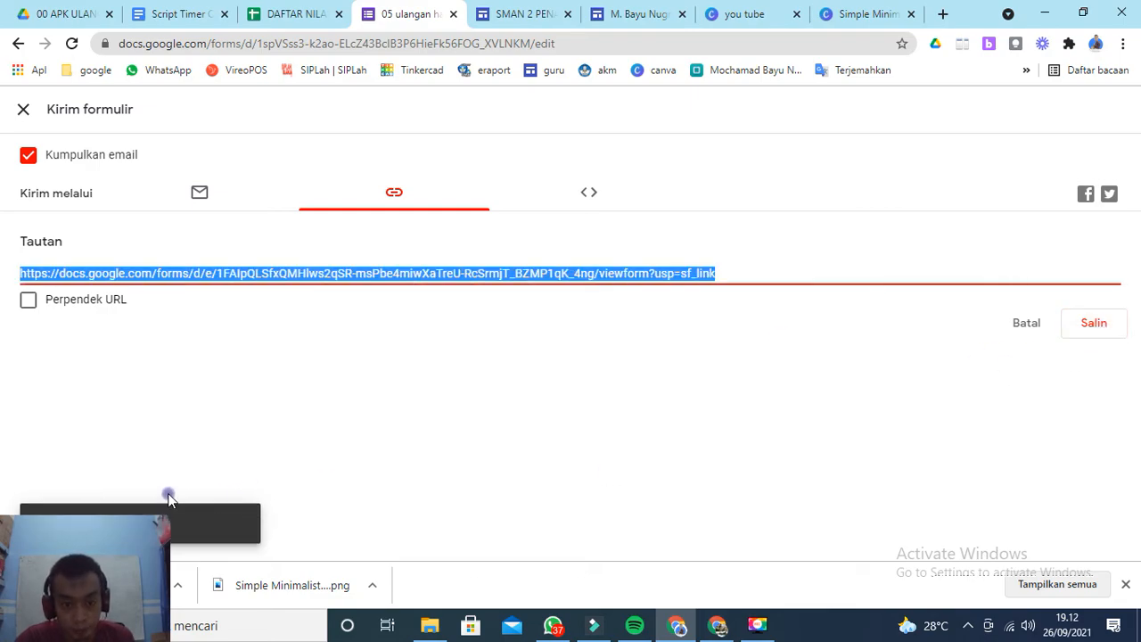
- Back in the Blogger post, replace the iframe's src address in the timer script with the copied form link
{"action": "left_click", "coordinate": [729, 629]}
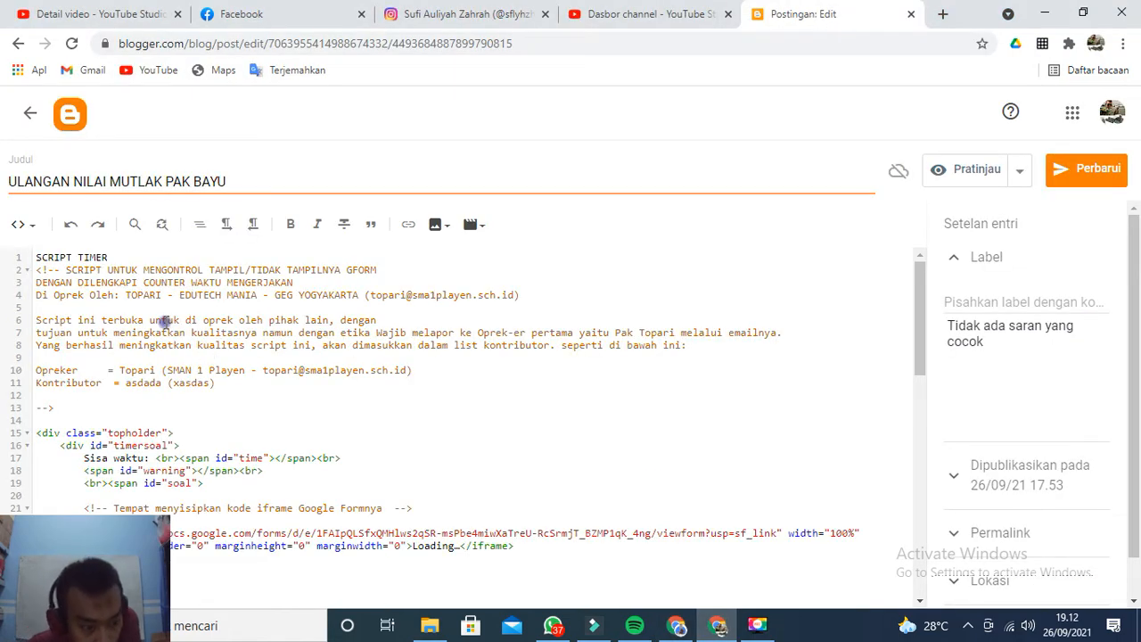
{"action": "scroll", "coordinate": [165, 322], "scroll_direction": "down", "scroll_amount": 1}
{"action": "scroll", "coordinate": [165, 321], "scroll_direction": "down", "scroll_amount": 1}
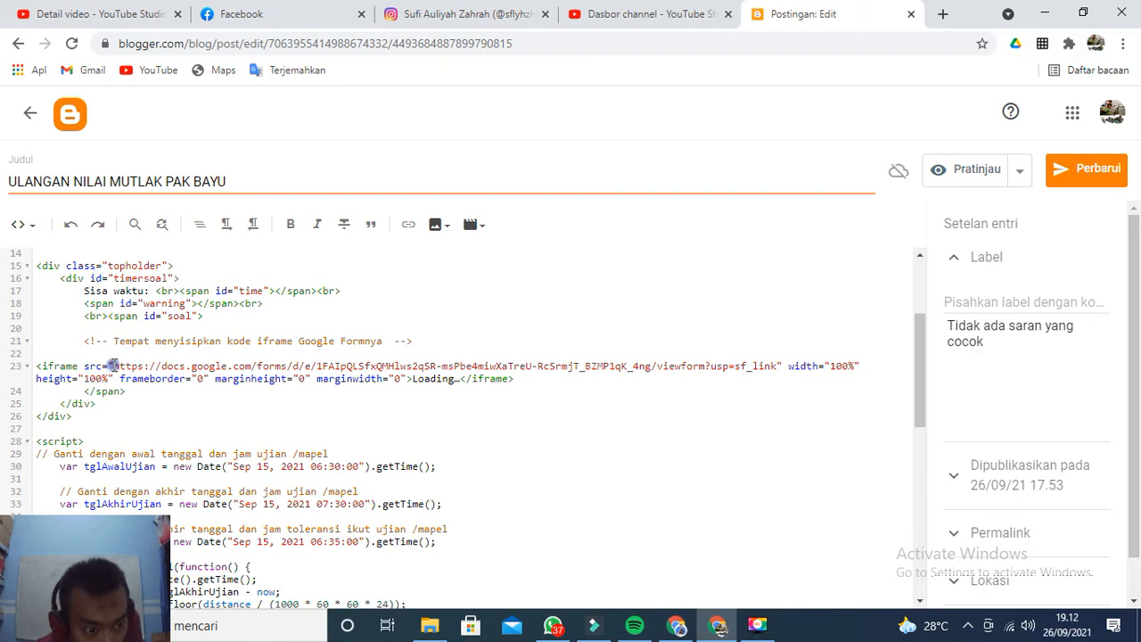
{"action": "left_click_drag", "start_coordinate": [113, 365], "coordinate": [775, 369]}
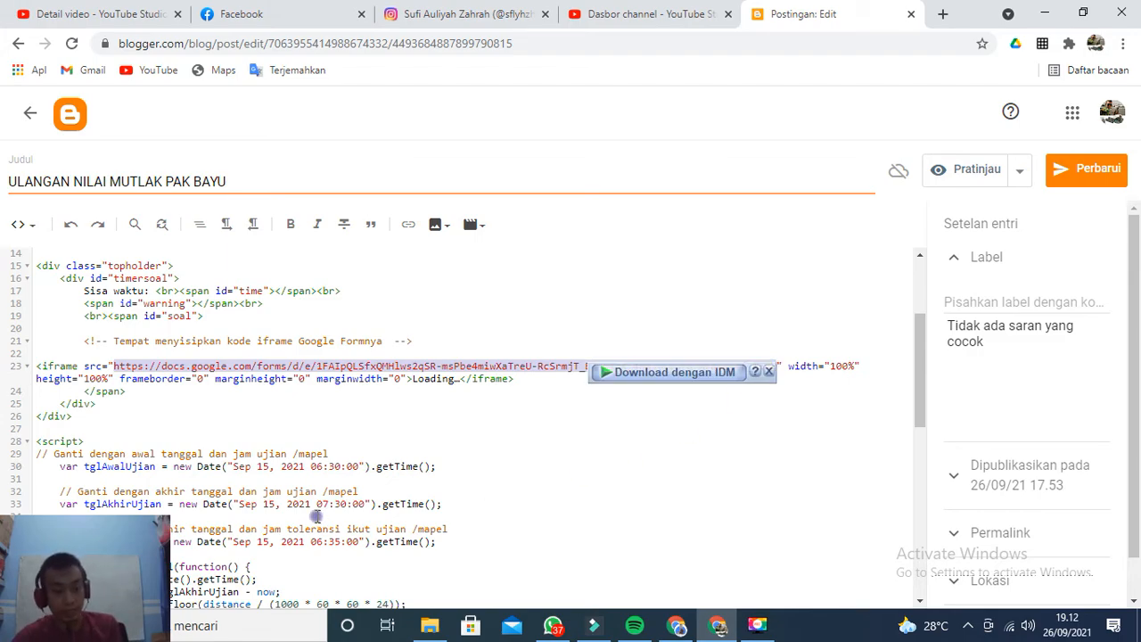
{"action": "key", "text": "BackSpace"}
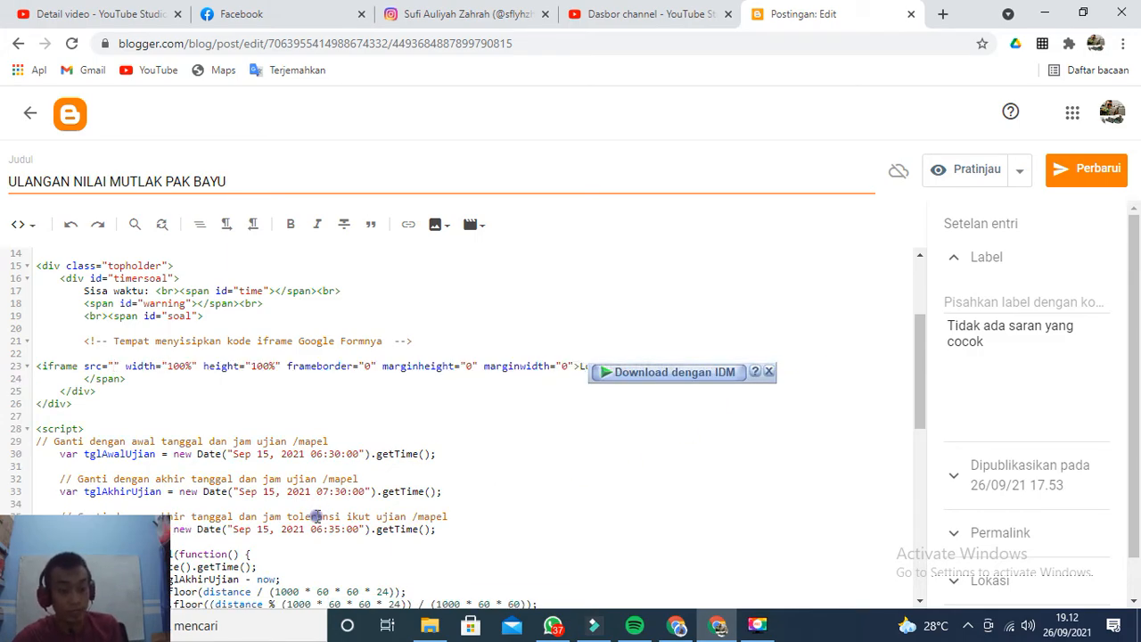
{"action": "key", "text": "ctrl+v"}
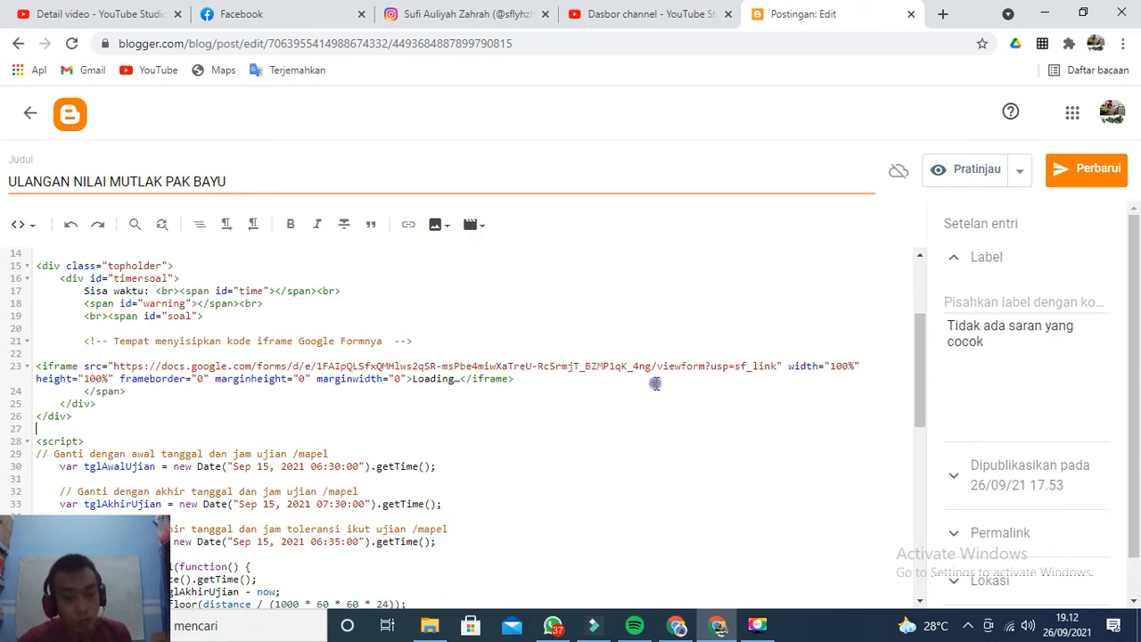
- Set the exam start date and time, tglAwalUjian, to Sep 27, 2021 08:00:00 in the script
{"action": "scroll", "coordinate": [655, 383], "scroll_direction": "down", "scroll_amount": 1}
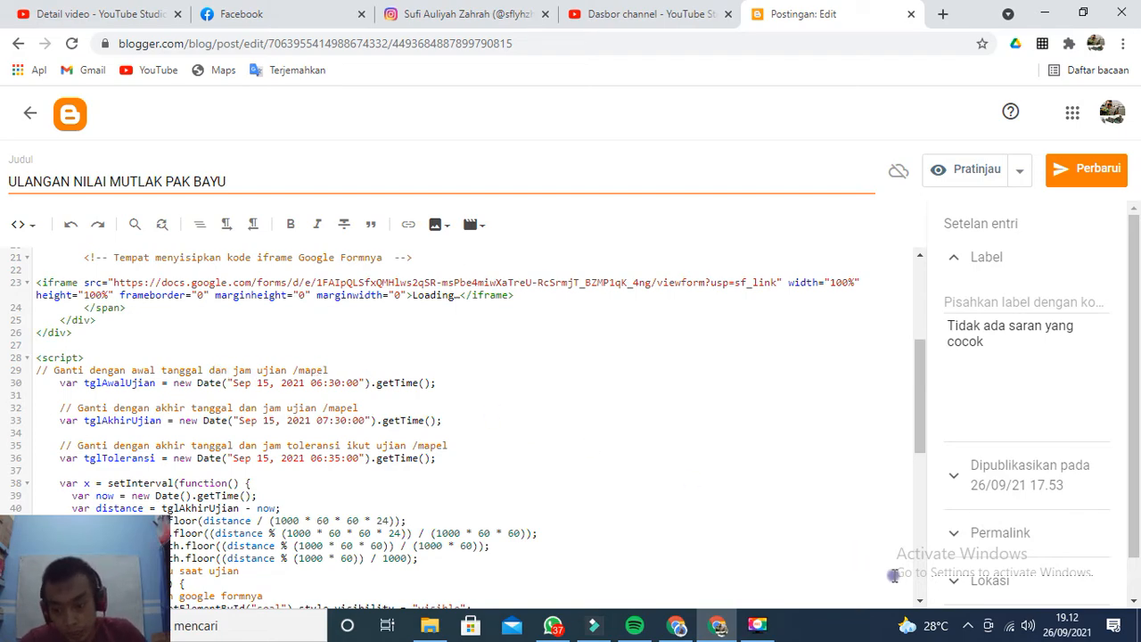
{"action": "mouse_move", "coordinate": [1059, 635]}
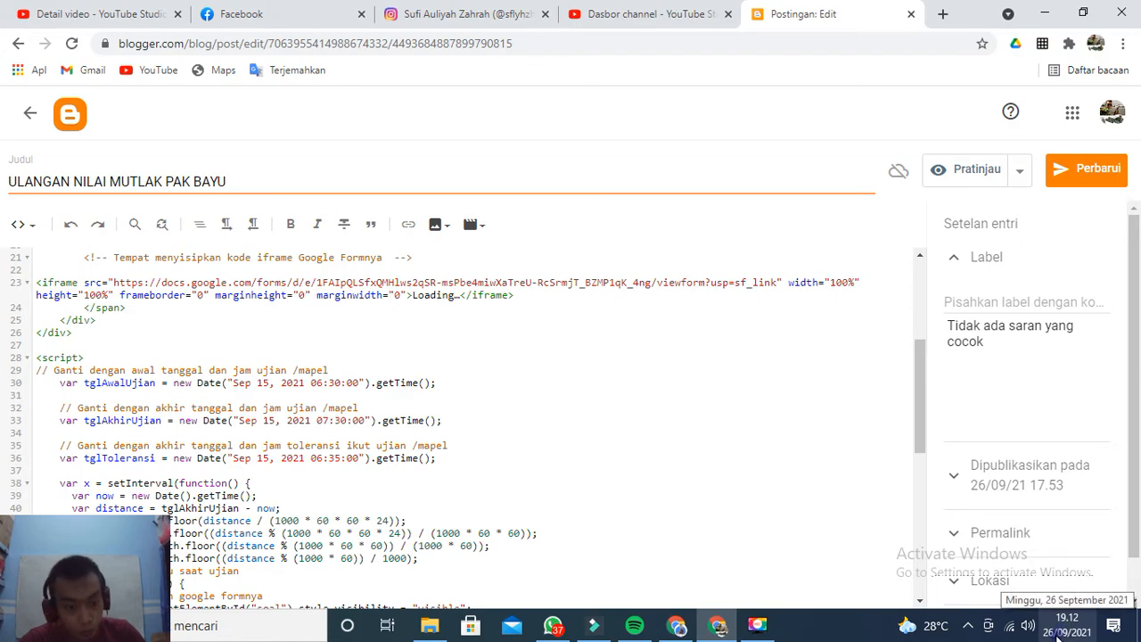
{"action": "double_click", "coordinate": [263, 383]}
{"action": "type", "text": "27"}
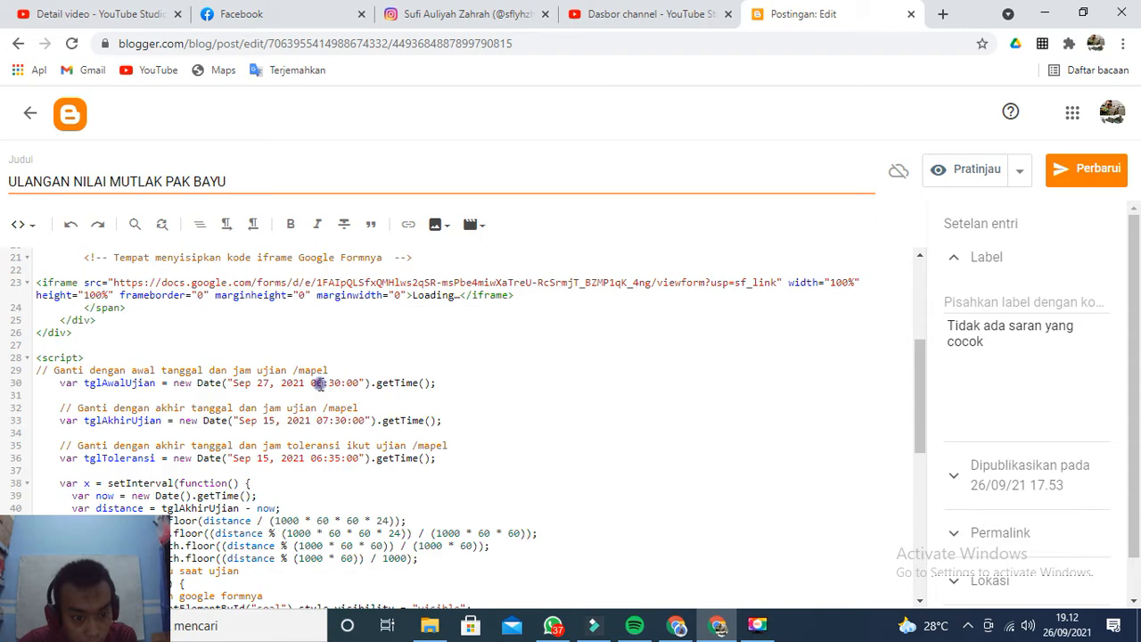
{"action": "type", "text": "8"}
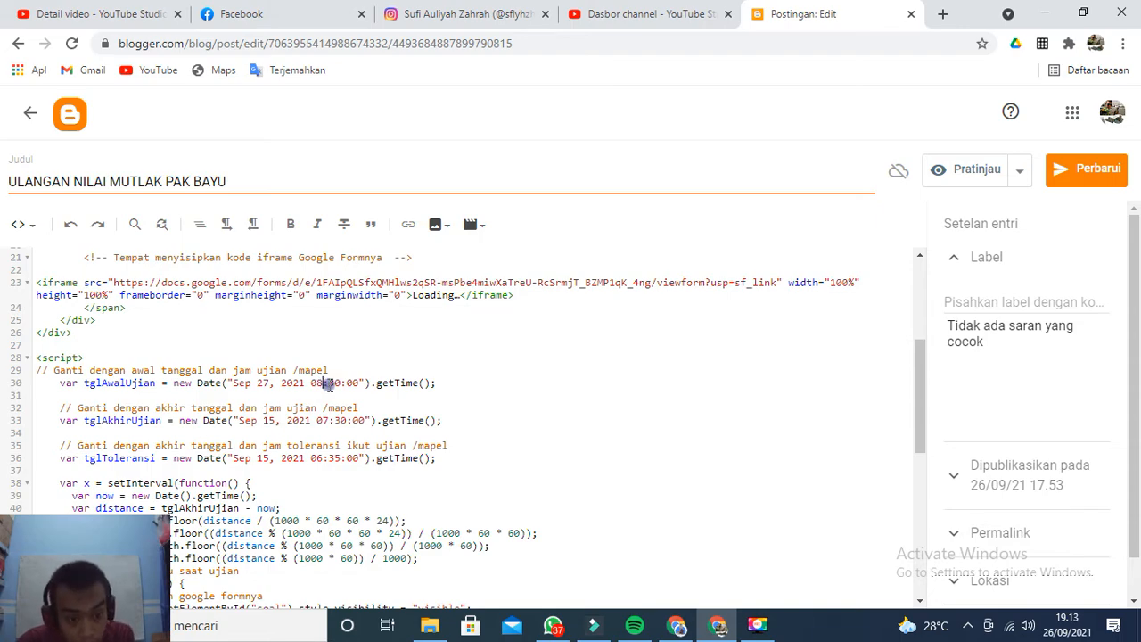
{"action": "left_click_drag", "start_coordinate": [325, 384], "coordinate": [330, 384]}
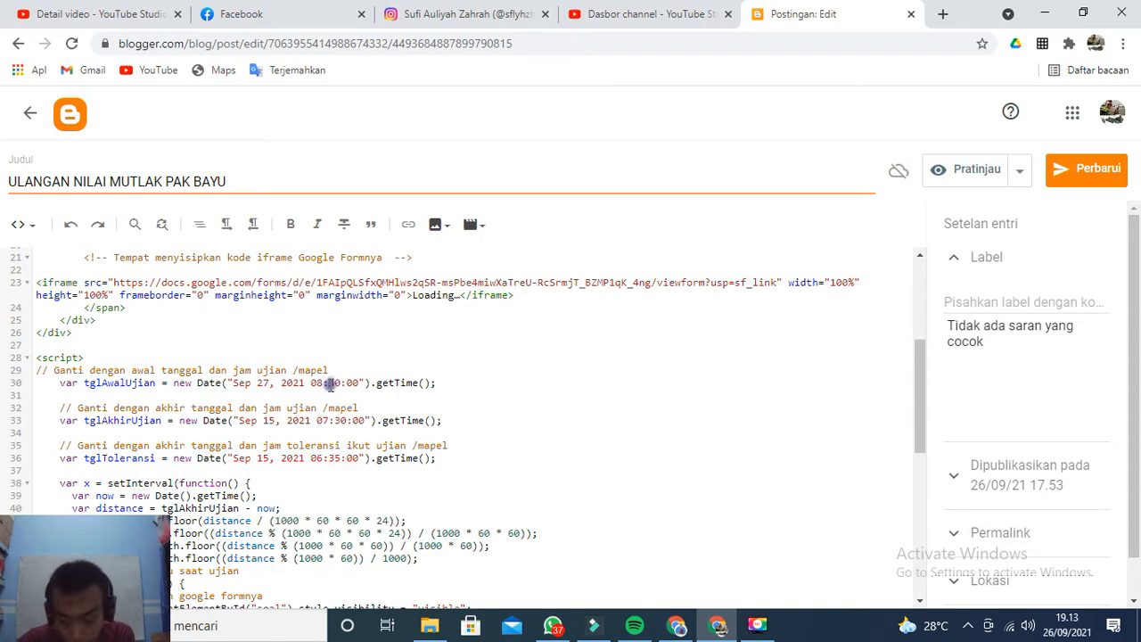
{"action": "type", "text": "0"}
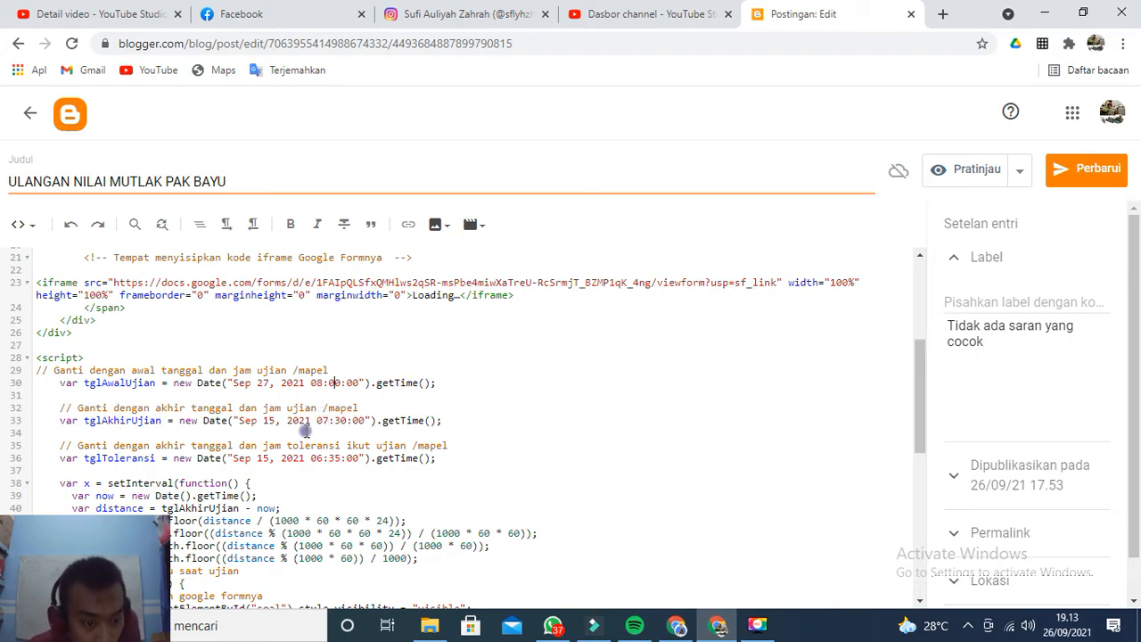
- Set the exam end date and time, tglAkhirUjian, to Sep 27, 2021 09:00:00
{"action": "left_click_drag", "start_coordinate": [274, 424], "coordinate": [267, 424]}
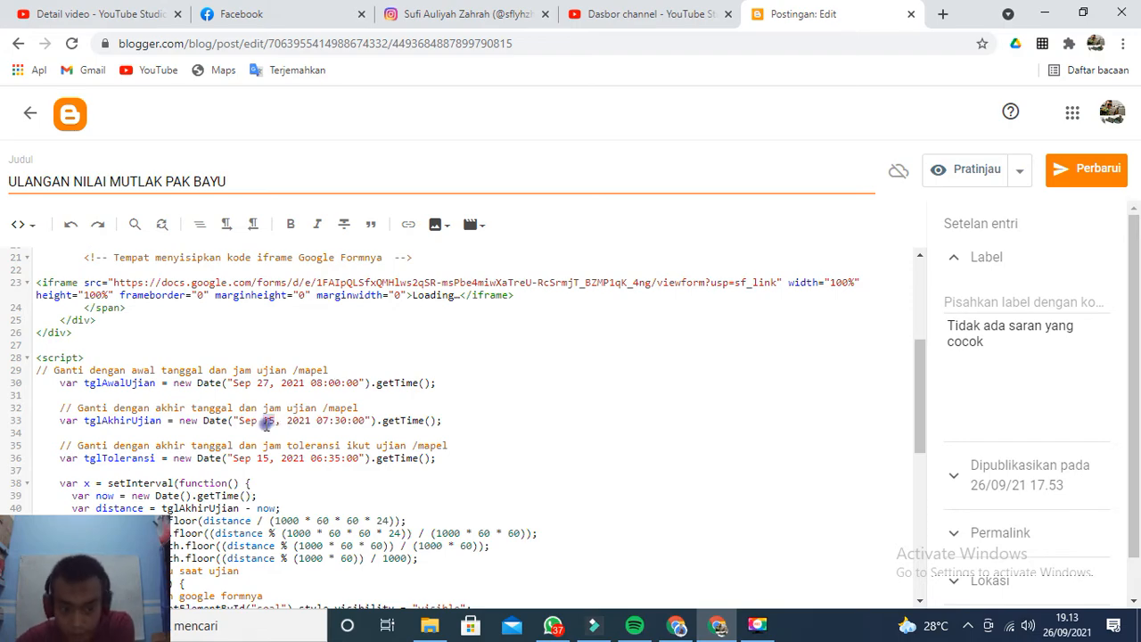
{"action": "type", "text": "27"}
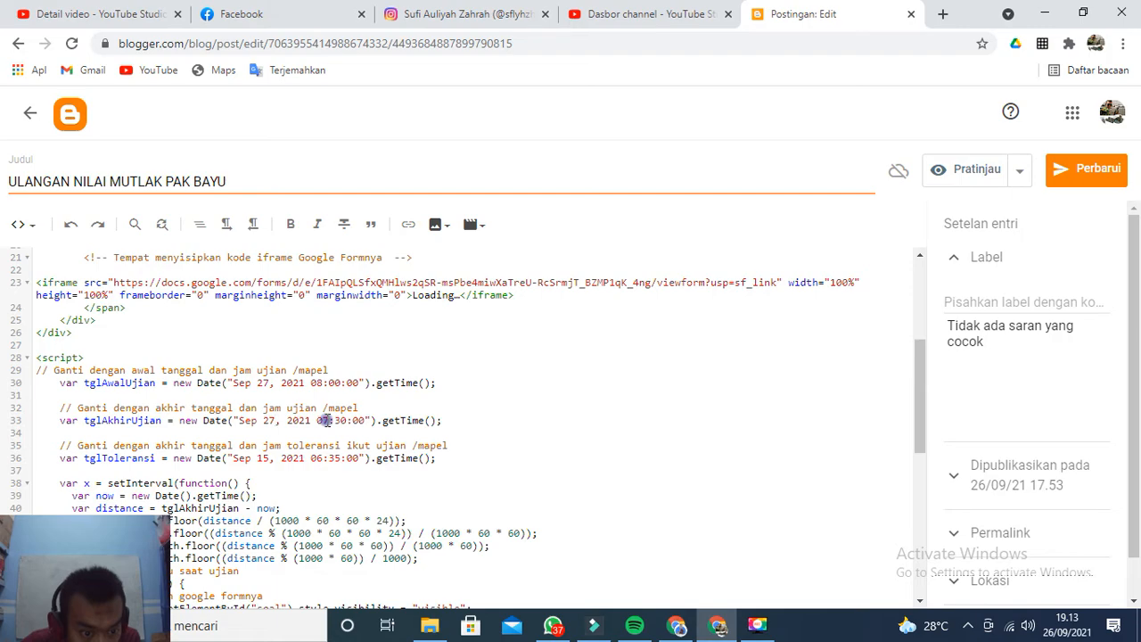
{"action": "left_click_drag", "start_coordinate": [328, 421], "coordinate": [326, 421]}
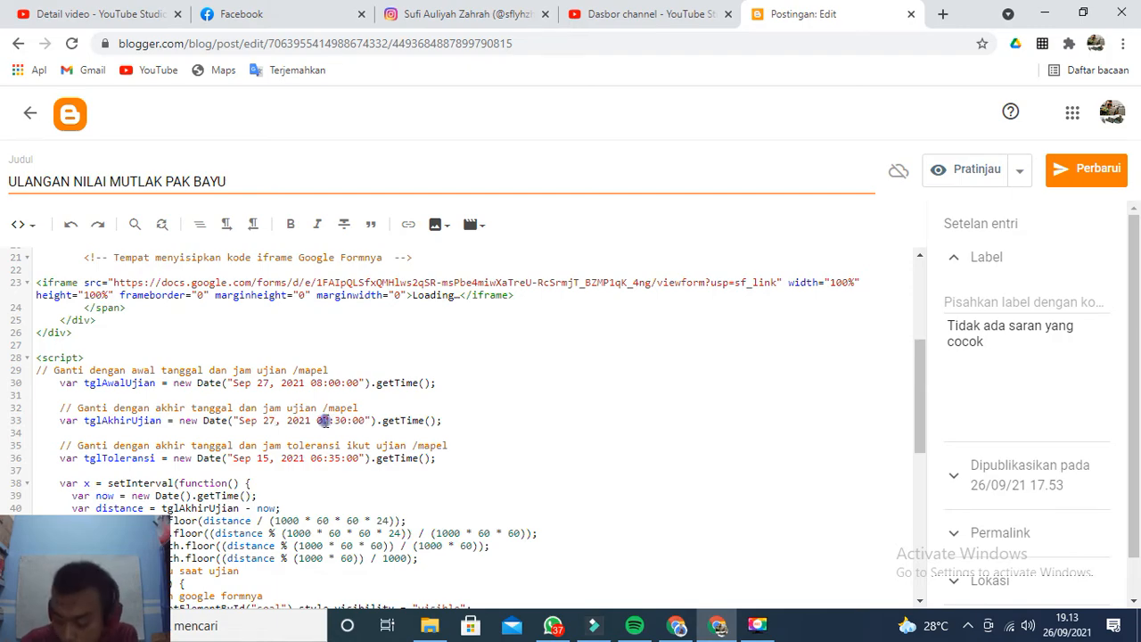
{"action": "type", "text": "9:"}
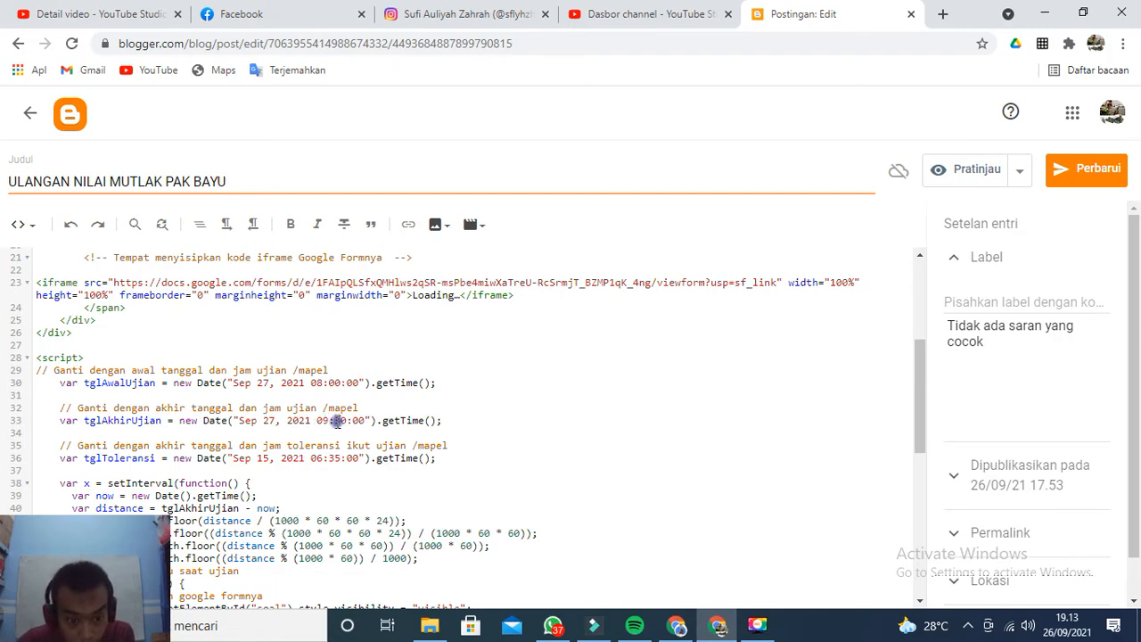
{"action": "type", "text": "0"}
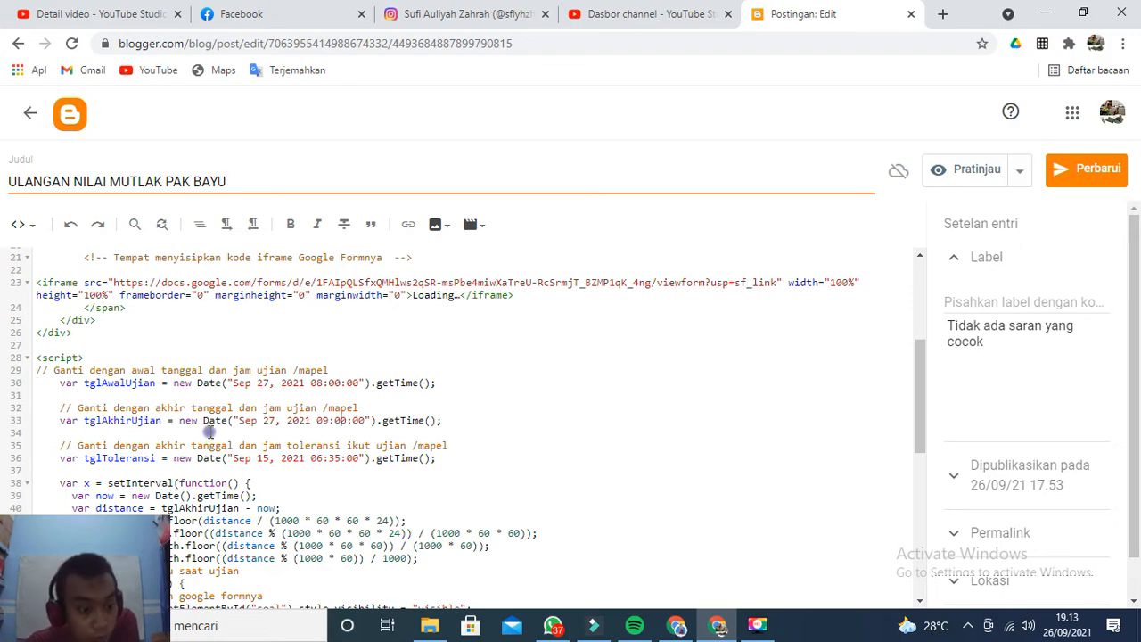
- Set the tolerance date and time, tglToleransi, to Sep 27, 2021 09:05:00
{"action": "scroll", "coordinate": [208, 430], "scroll_direction": "down", "scroll_amount": 1}
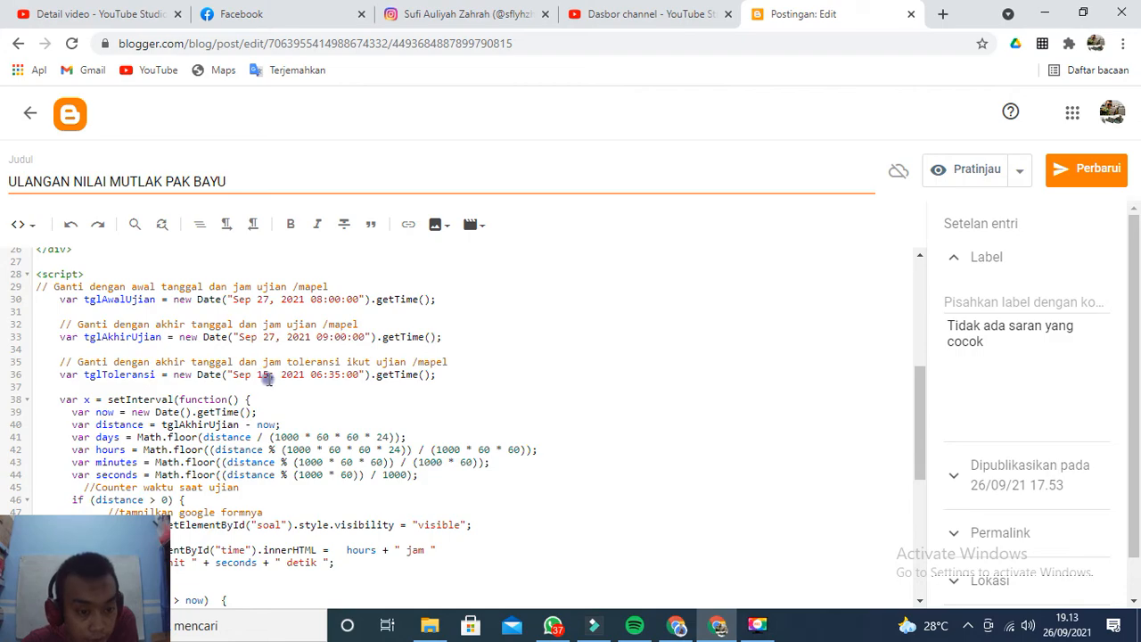
{"action": "left_click_drag", "start_coordinate": [268, 376], "coordinate": [258, 374]}
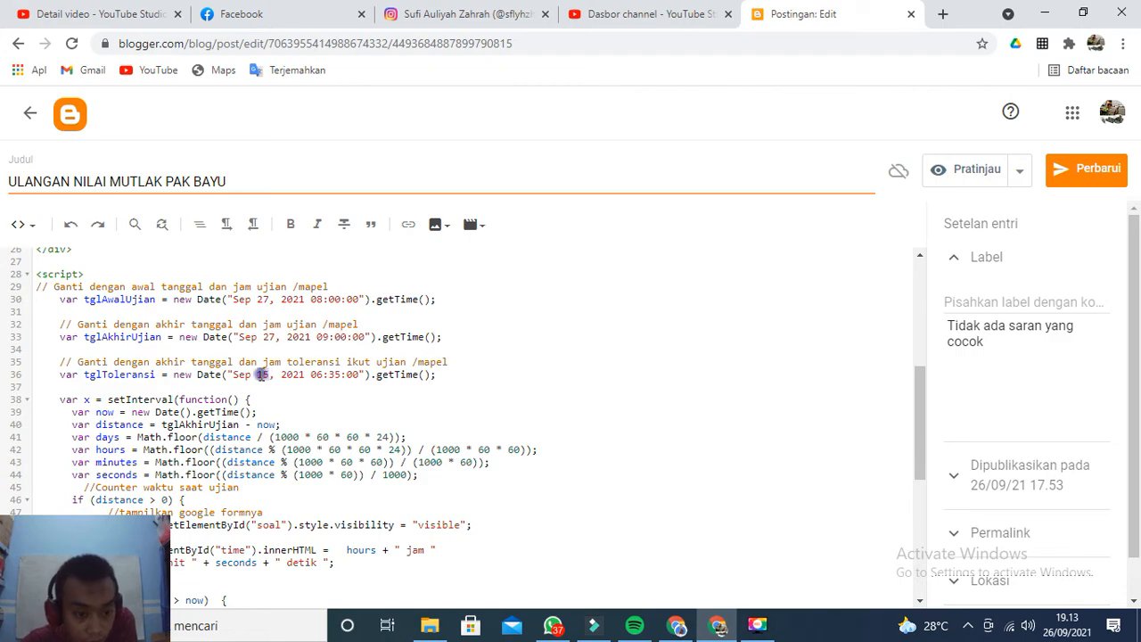
{"action": "type", "text": "27"}
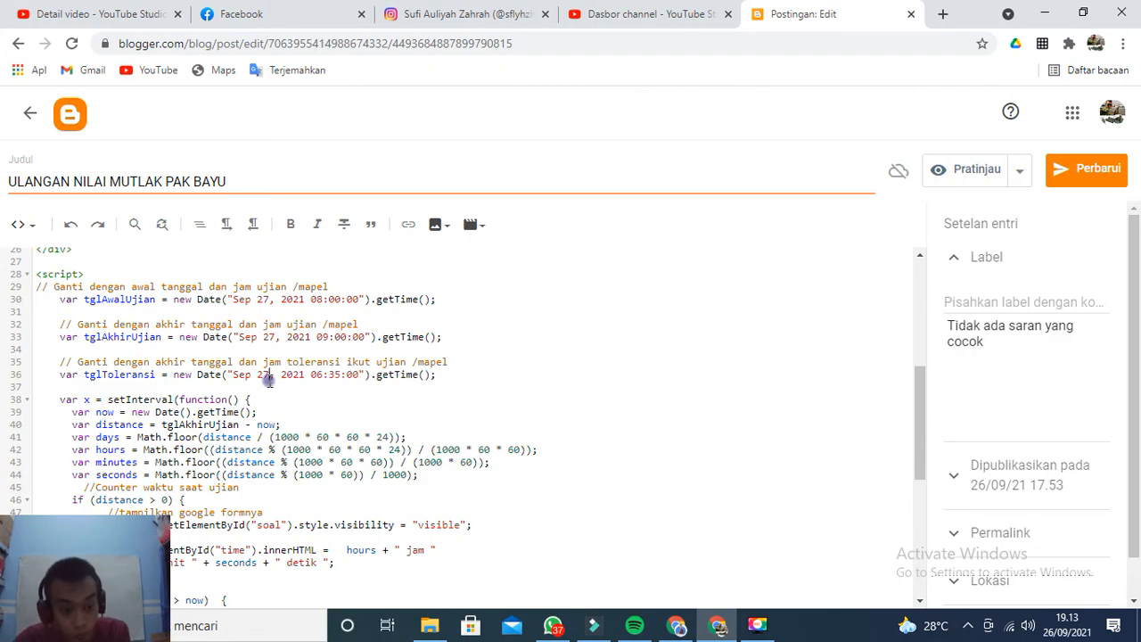
{"action": "left_click_drag", "start_coordinate": [310, 377], "coordinate": [321, 377]}
{"action": "type", "text": "09"}
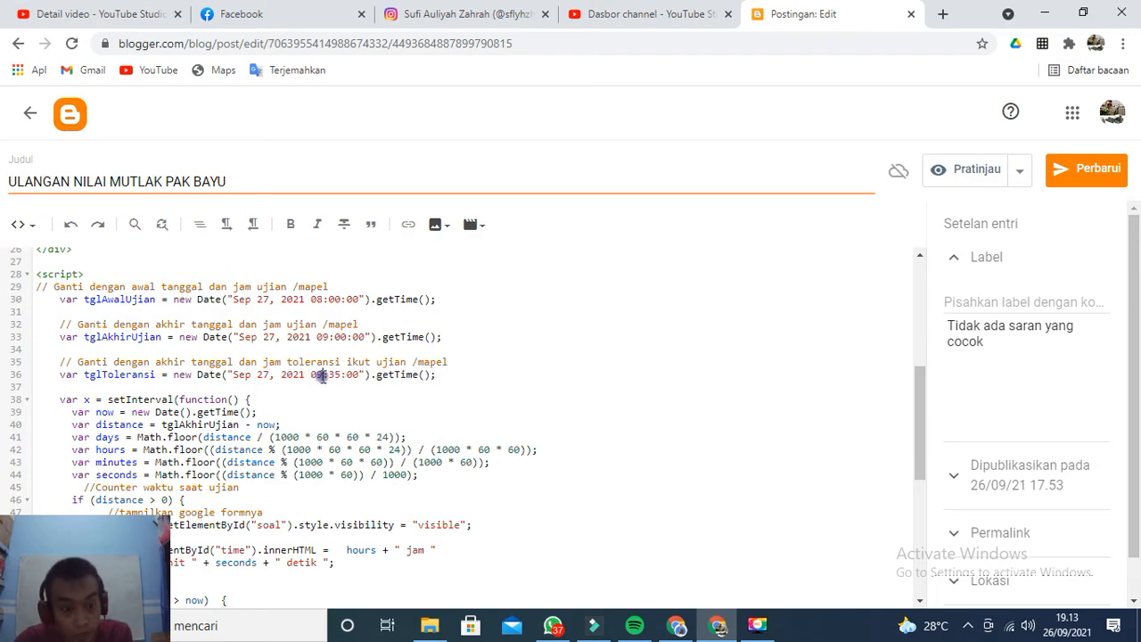
{"action": "triple_click", "coordinate": [332, 379]}
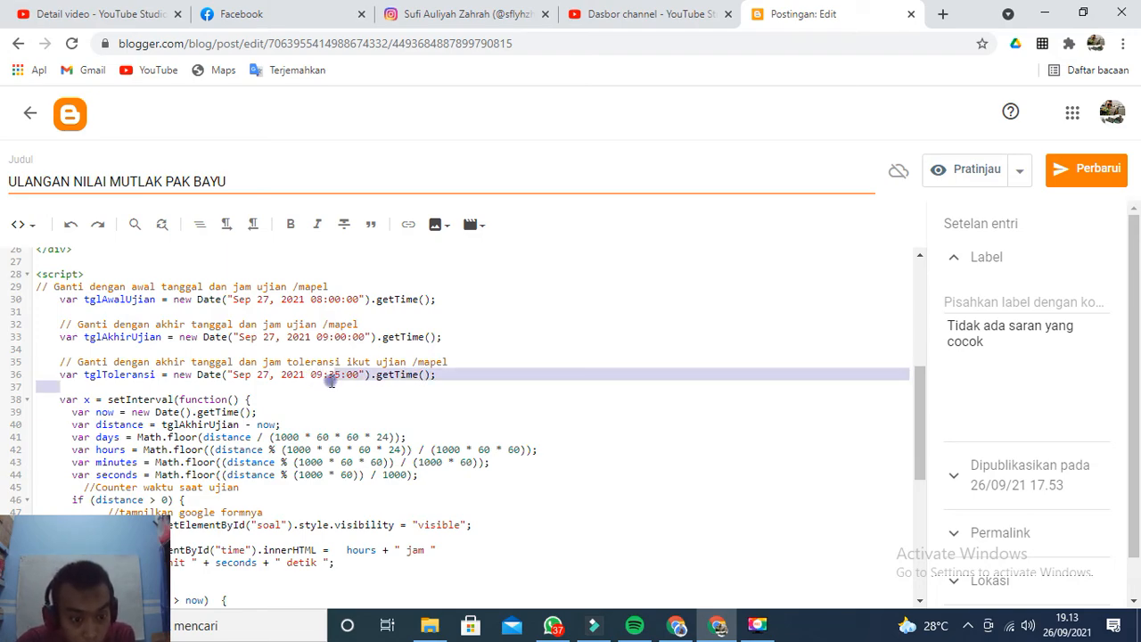
{"action": "left_click", "coordinate": [332, 377]}
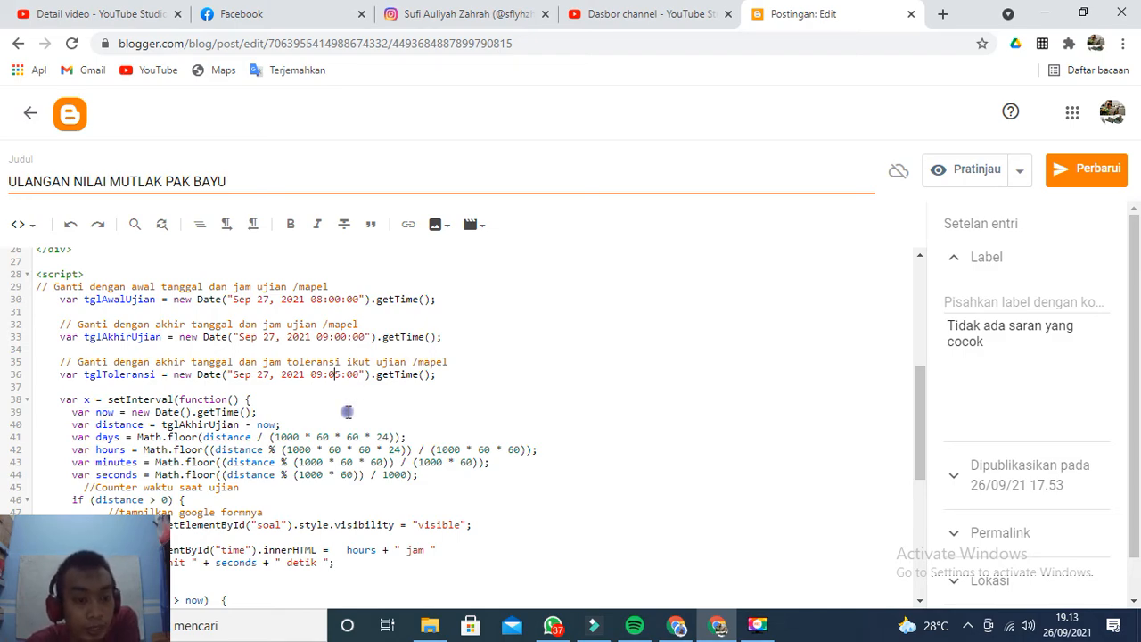
- Update the published Blogger post with the edited timer script and return to the list of posts
{"action": "scroll", "coordinate": [346, 410], "scroll_direction": "down", "scroll_amount": 5}
{"action": "scroll", "coordinate": [352, 439], "scroll_direction": "up", "scroll_amount": 10}
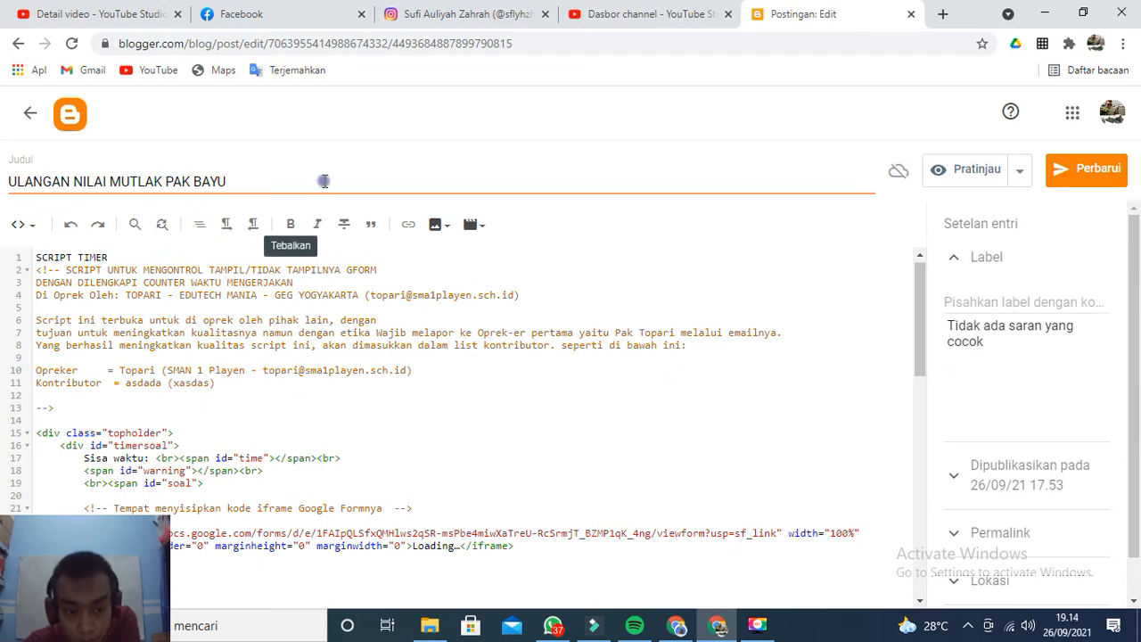
{"action": "left_click", "coordinate": [1084, 181]}
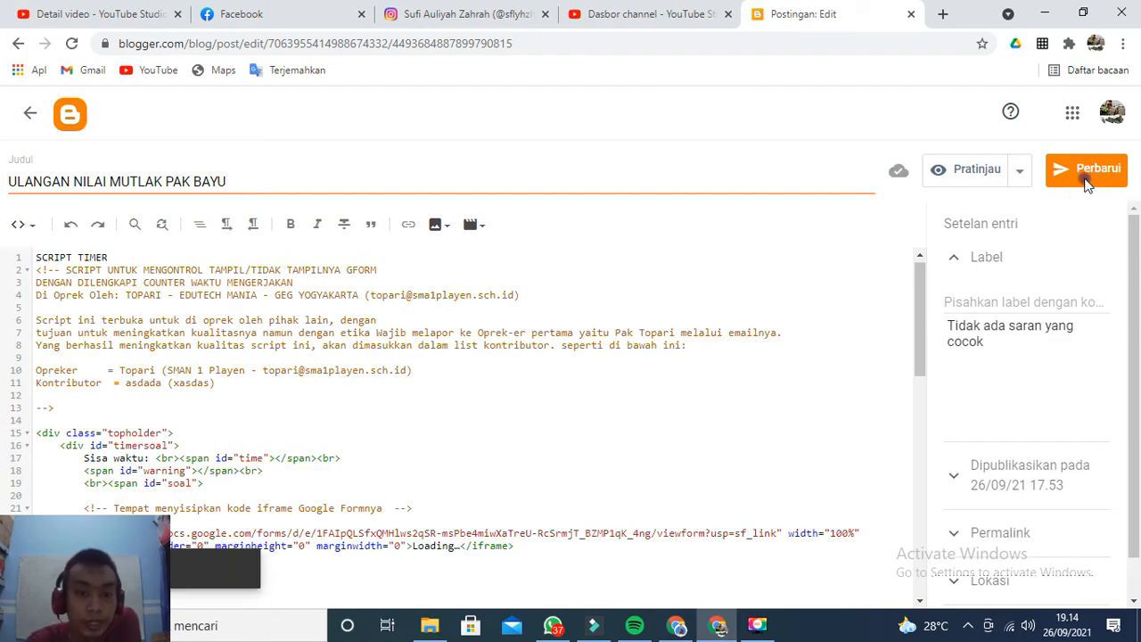
{"action": "left_click", "coordinate": [31, 113]}
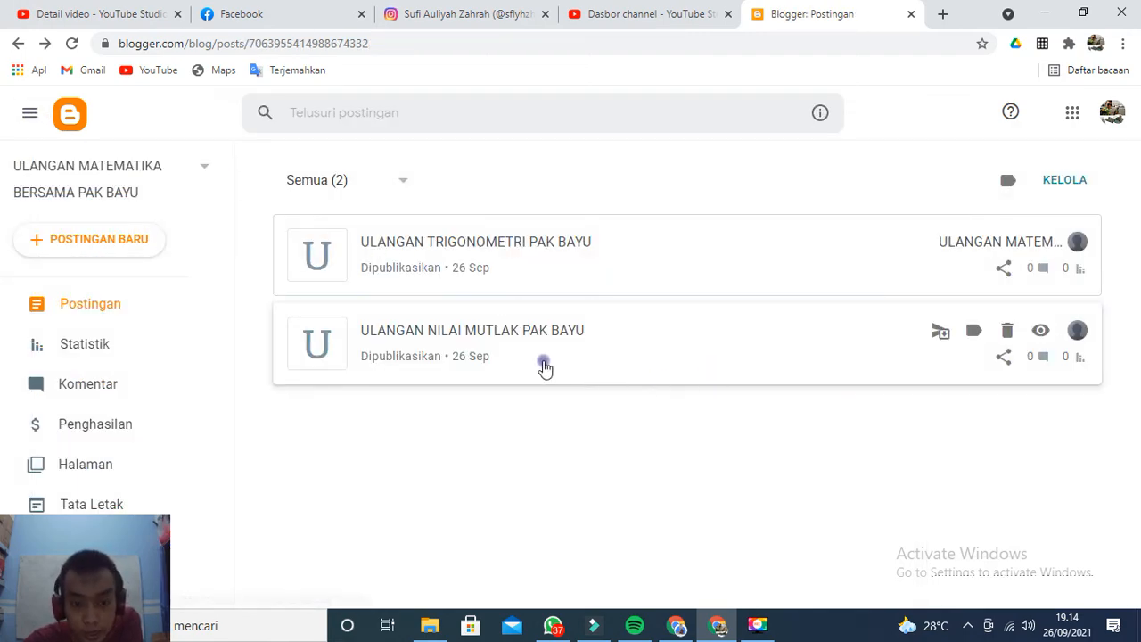
{"action": "left_click", "coordinate": [642, 344]}
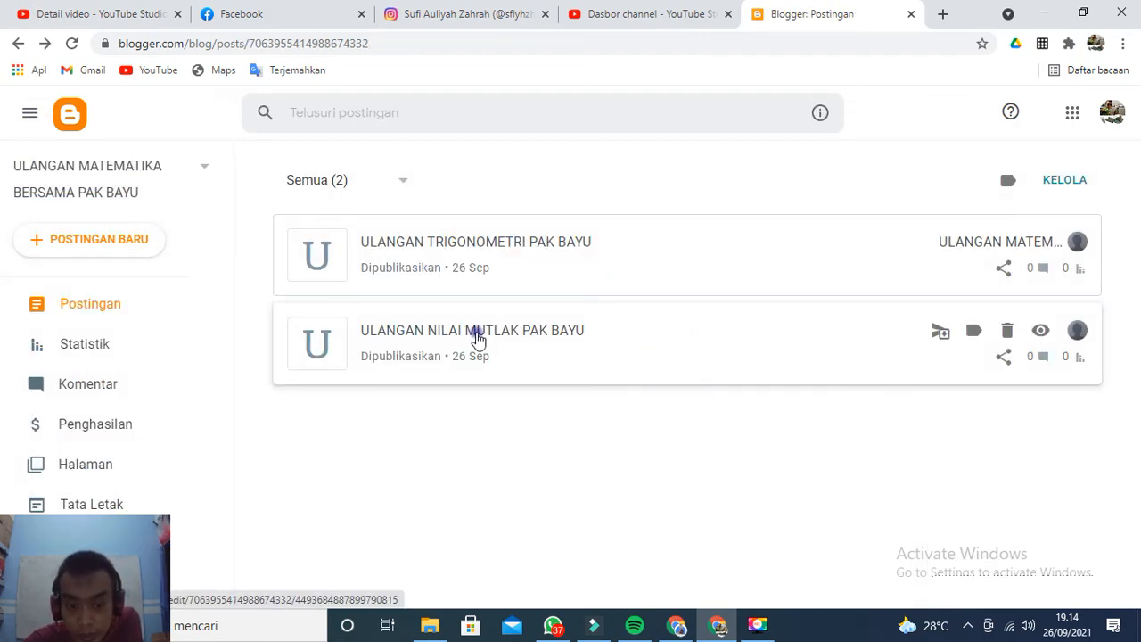
{"action": "left_click", "coordinate": [1008, 357]}
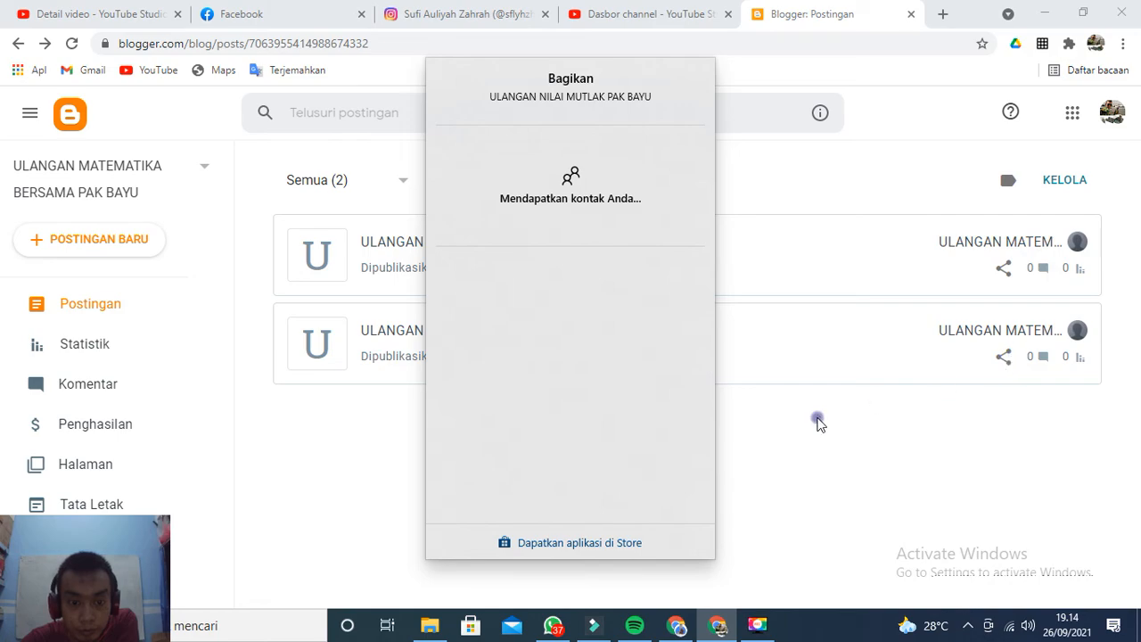
{"action": "left_click", "coordinate": [810, 461]}
- View the published ULANGAN NILAI MUTLAK post and copy its full web address
{"action": "mouse_move", "coordinate": [1045, 367]}
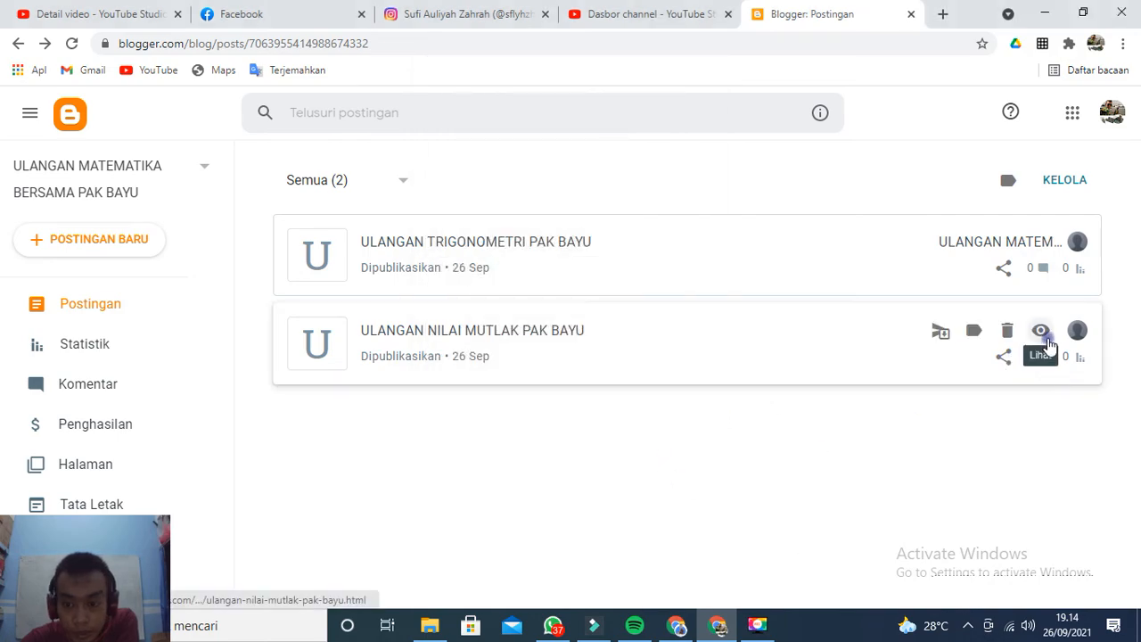
{"action": "left_click", "coordinate": [1044, 339]}
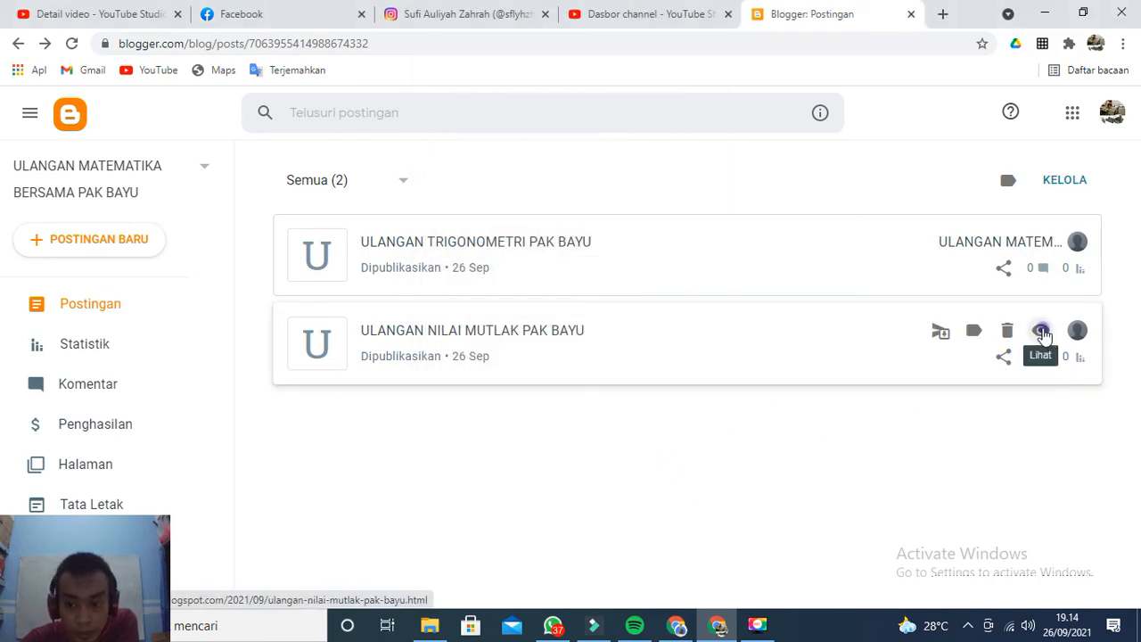
{"action": "left_click", "coordinate": [1043, 335]}
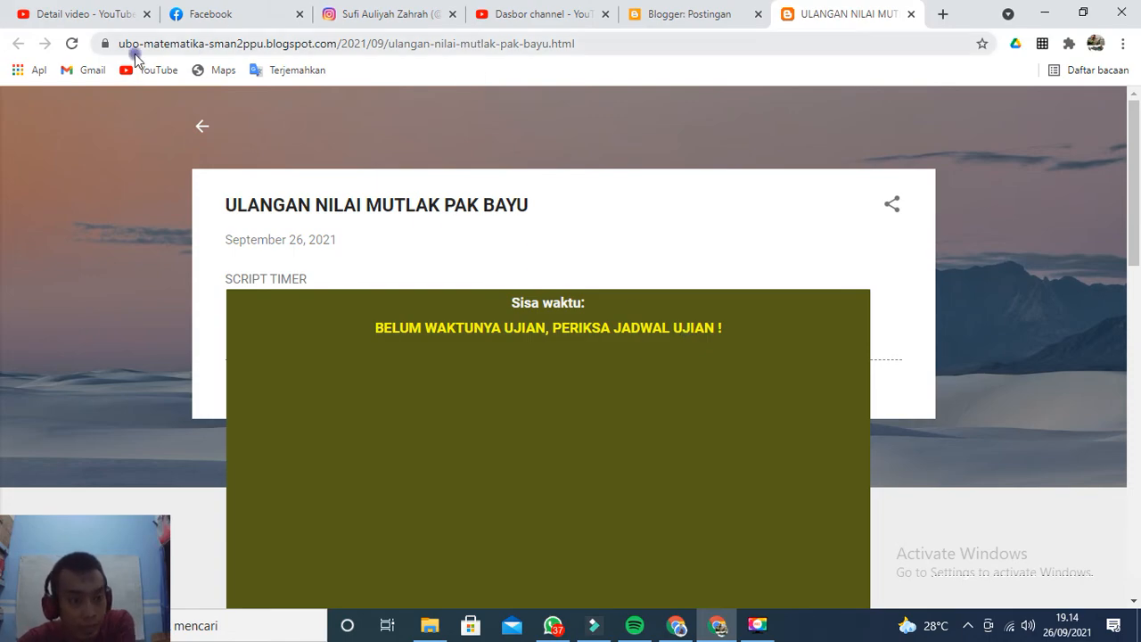
{"action": "left_click_drag", "start_coordinate": [122, 43], "coordinate": [603, 47]}
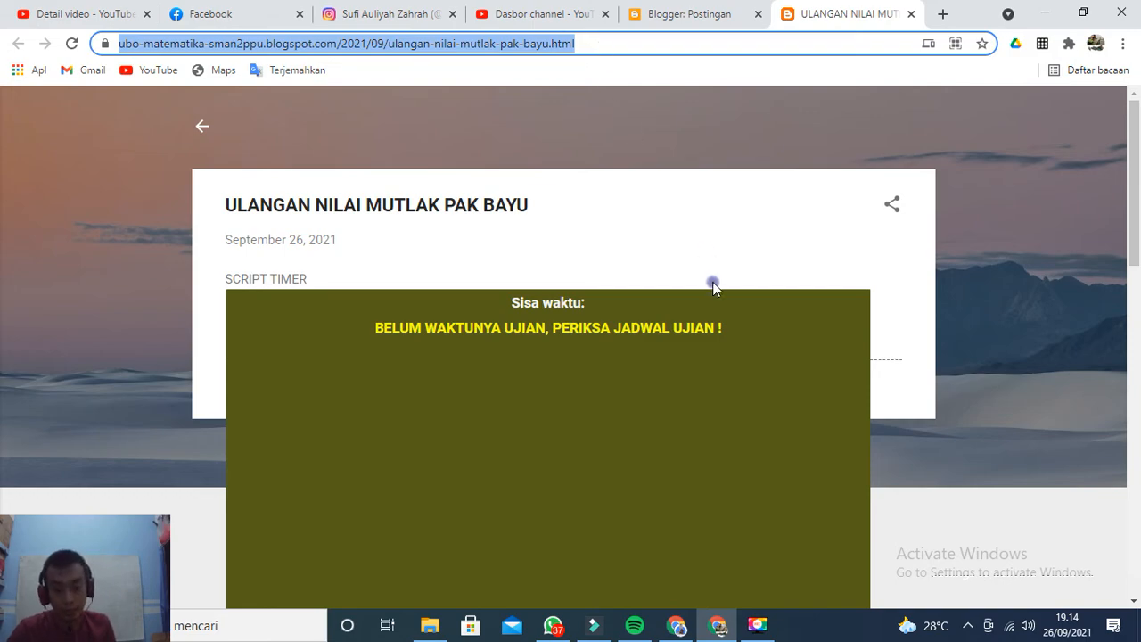
- Switch to the Ujian Online site in Google Sites and open its MATEMATIKA page for editing
{"action": "left_click", "coordinate": [676, 625]}
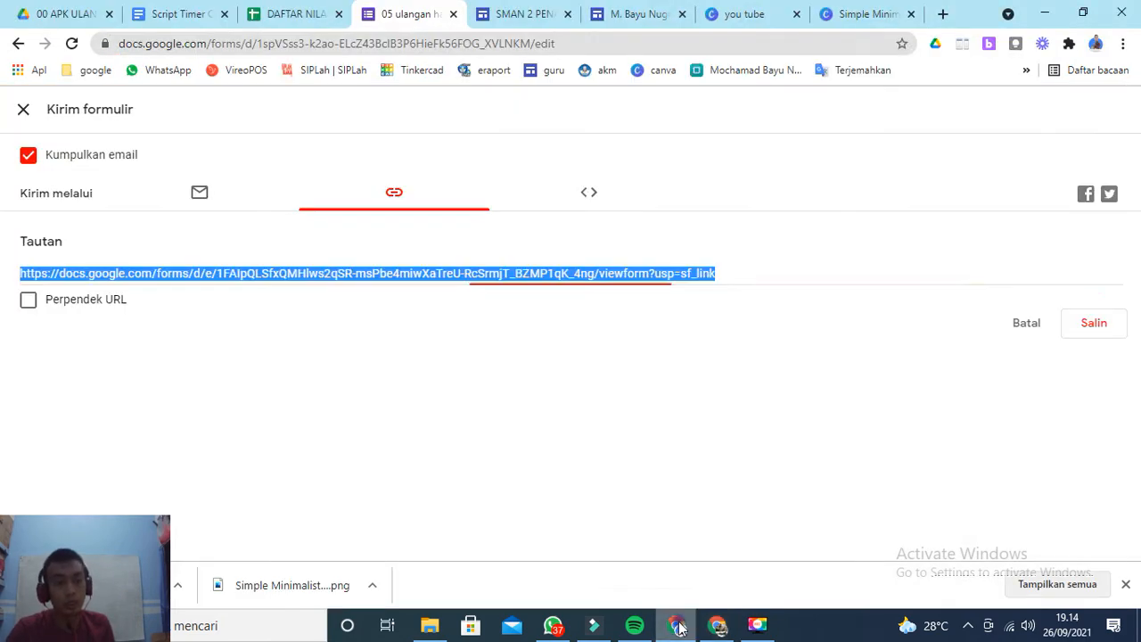
{"action": "left_click", "coordinate": [524, 16]}
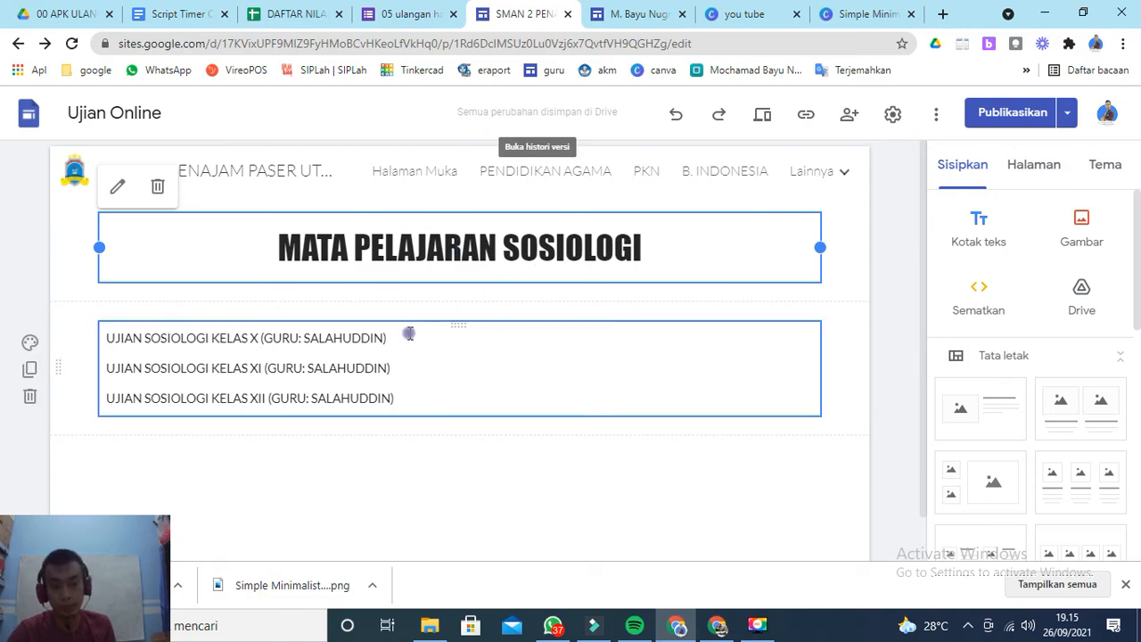
{"action": "left_click", "coordinate": [1023, 172]}
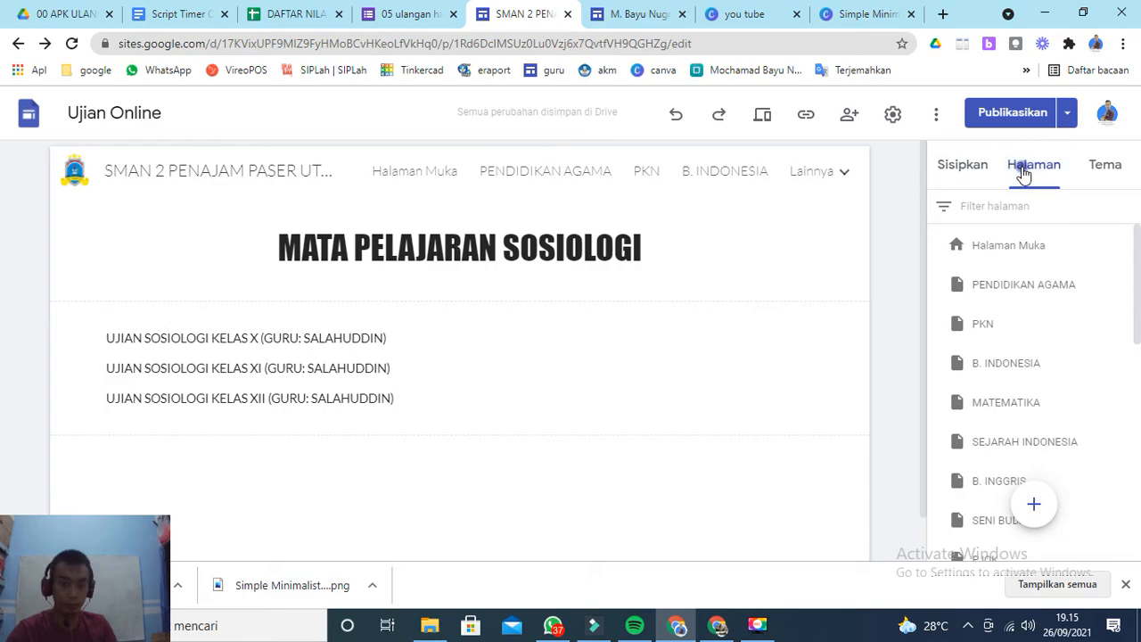
{"action": "left_click", "coordinate": [1002, 402]}
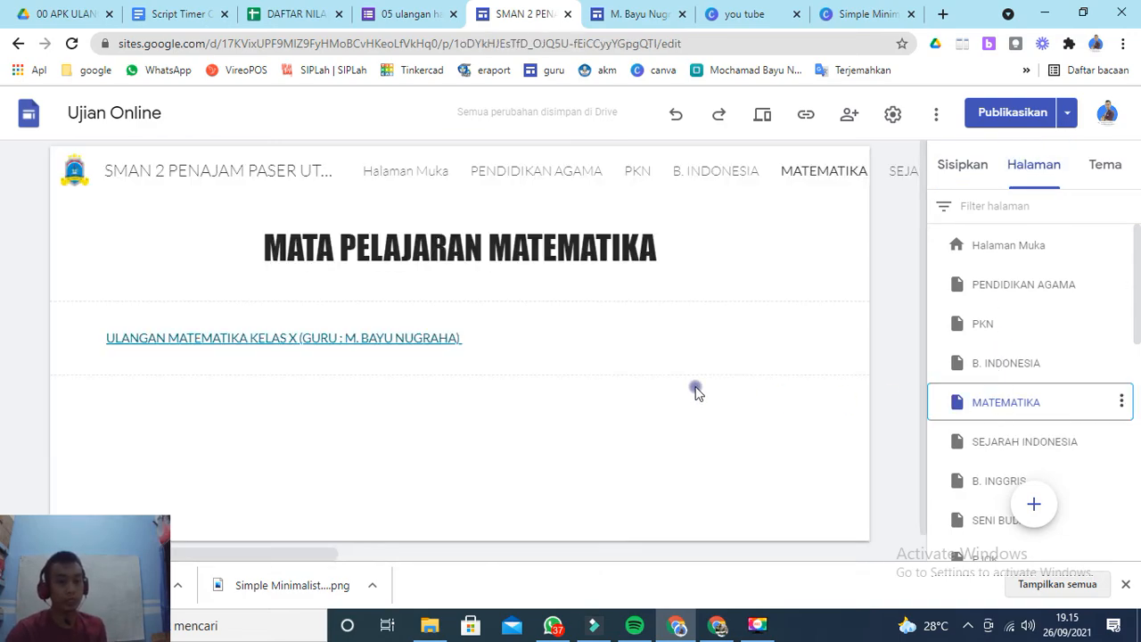
- Replace the link behind the ULANGAN MATEMATIKA KELAS X text with the copied Blogger post address and publish the site
{"action": "left_click", "coordinate": [447, 352]}
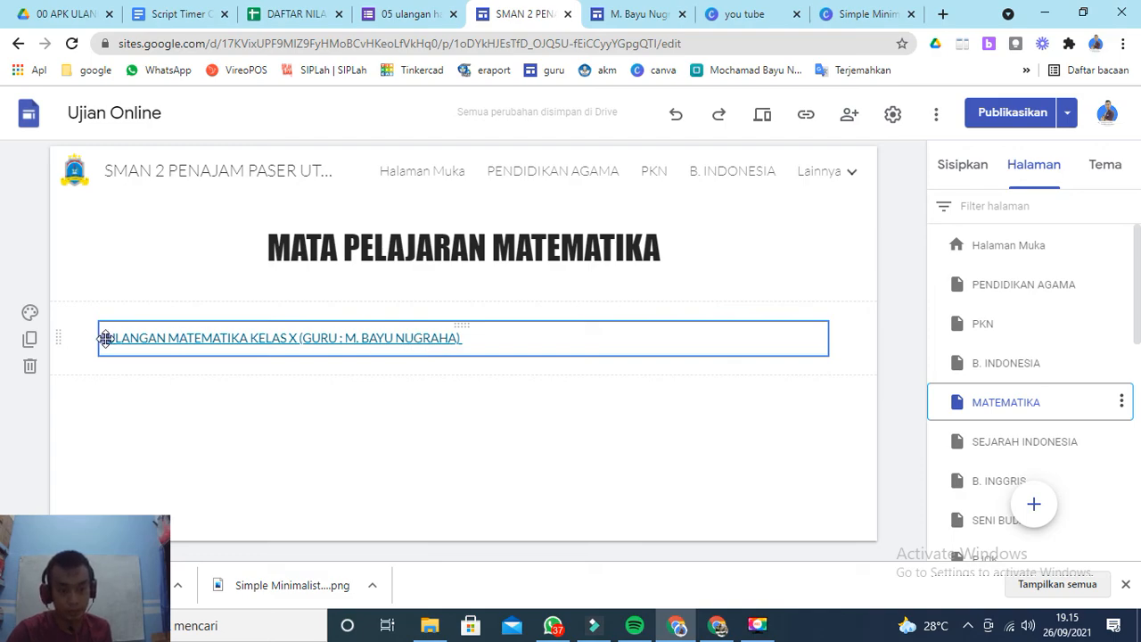
{"action": "left_click_drag", "start_coordinate": [106, 339], "coordinate": [463, 341]}
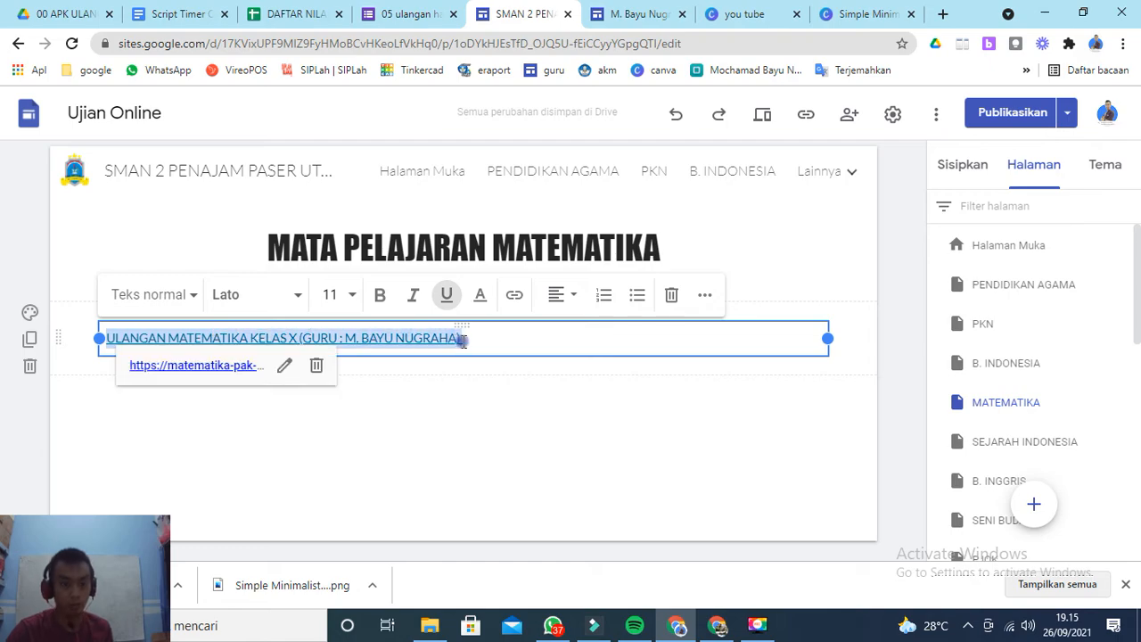
{"action": "left_click", "coordinate": [516, 297]}
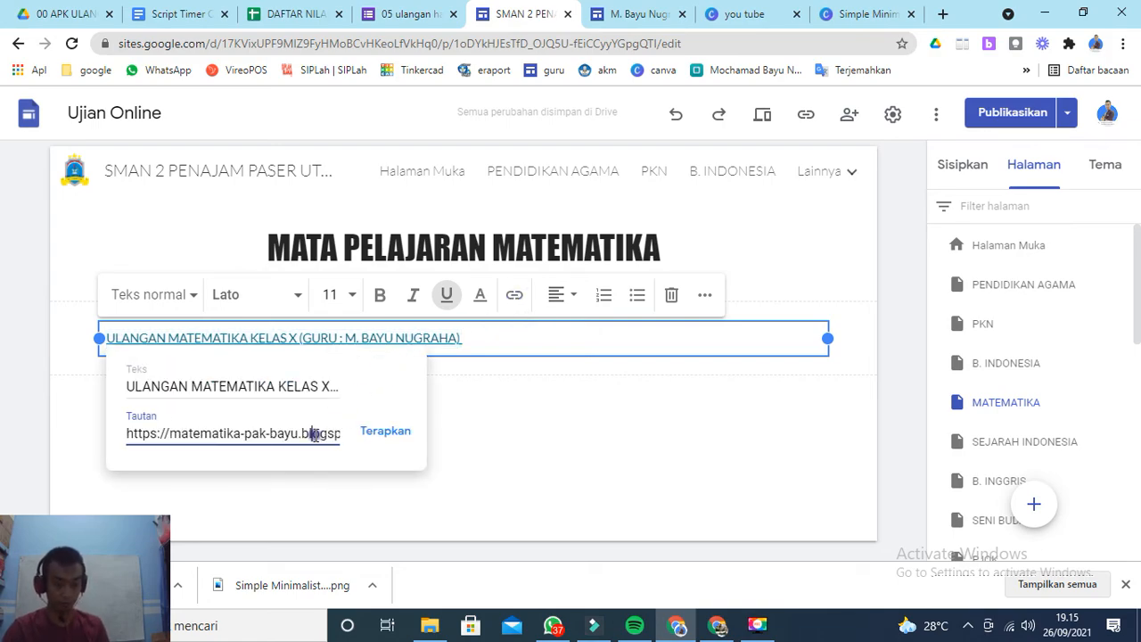
{"action": "key", "text": "ctrl+a"}
{"action": "key", "text": "BackSpace"}
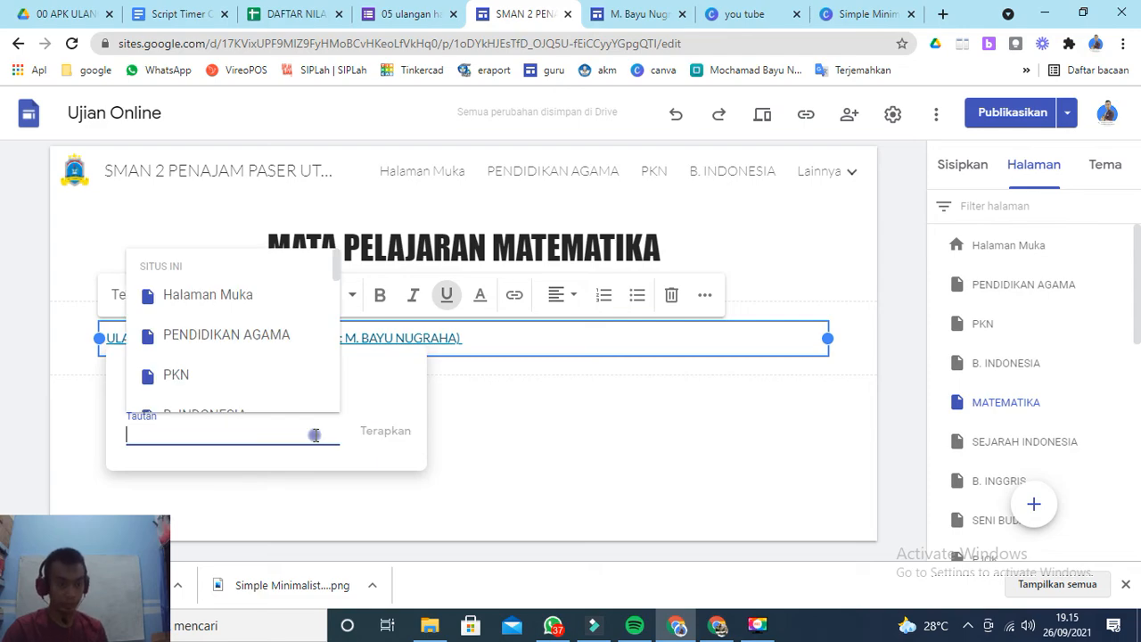
{"action": "left_click", "coordinate": [716, 628]}
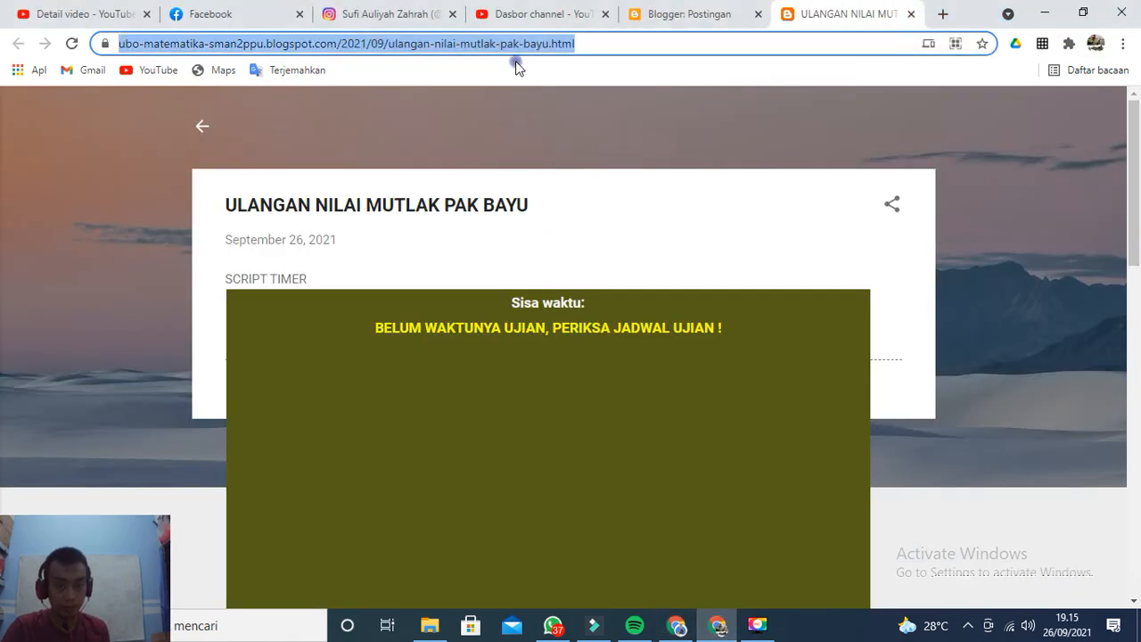
{"action": "left_click", "coordinate": [677, 626]}
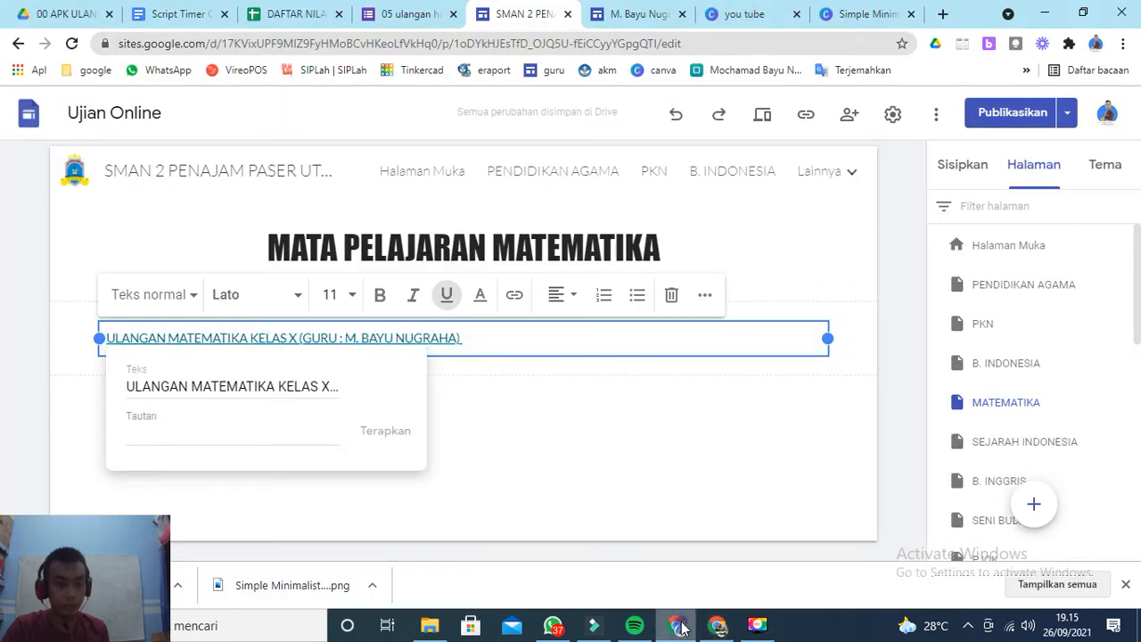
{"action": "left_click", "coordinate": [223, 437]}
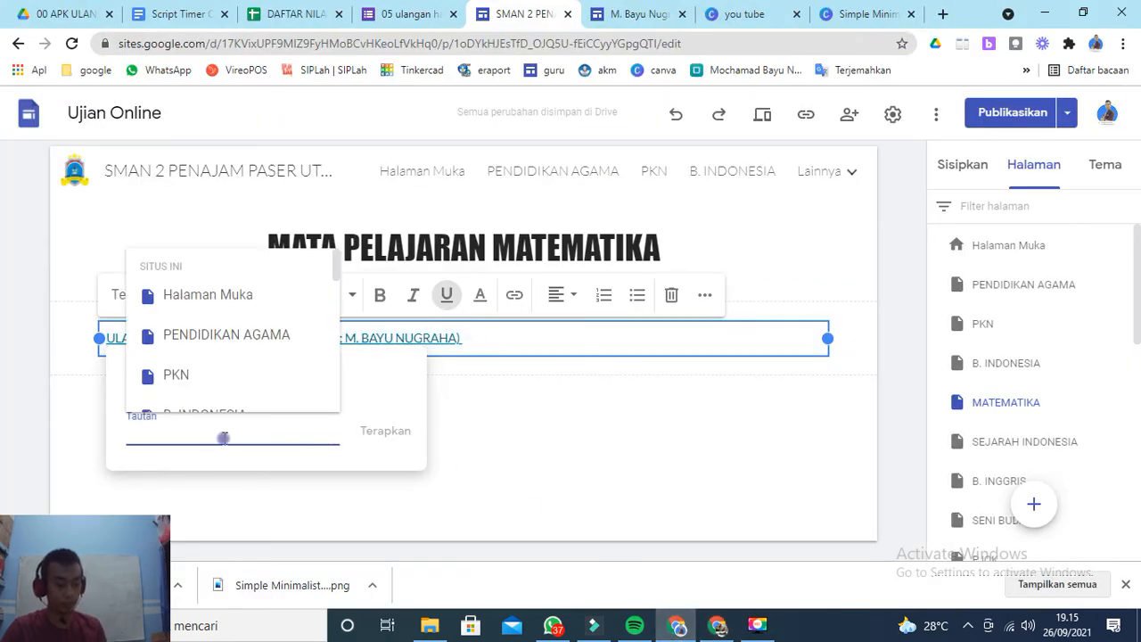
{"action": "key", "text": "ctrl+v"}
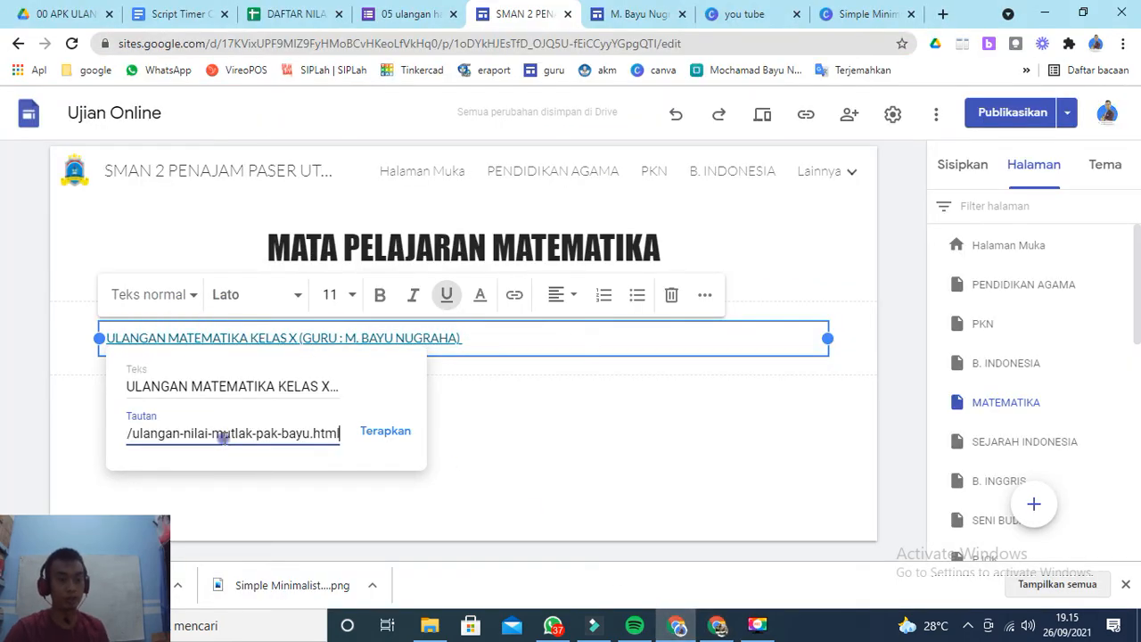
{"action": "left_click", "coordinate": [371, 437]}
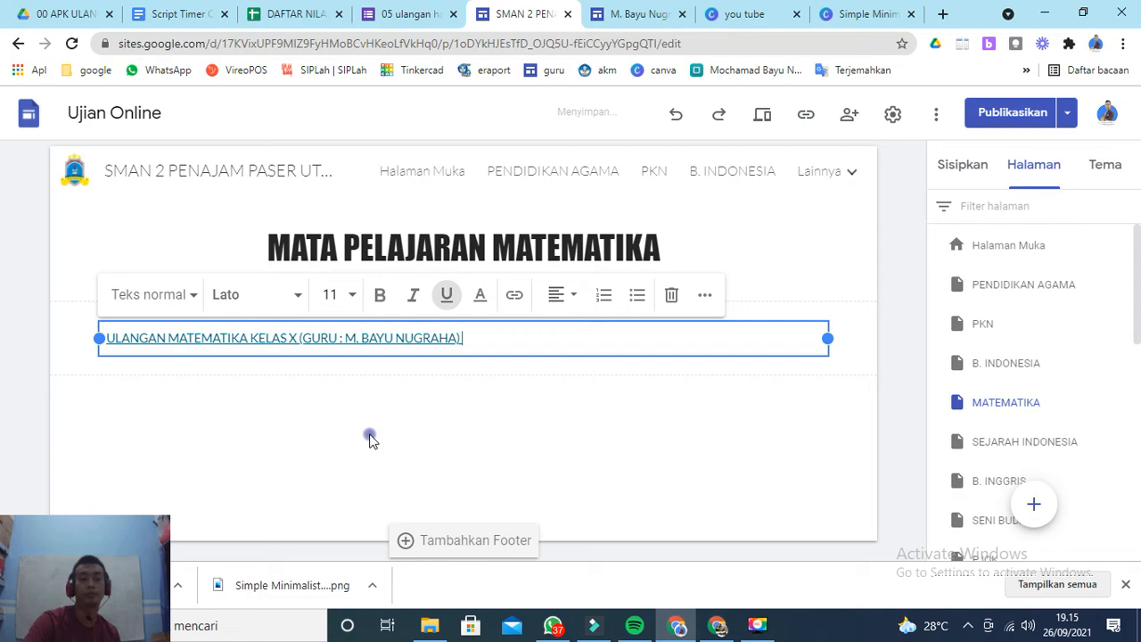
{"action": "left_click", "coordinate": [559, 438]}
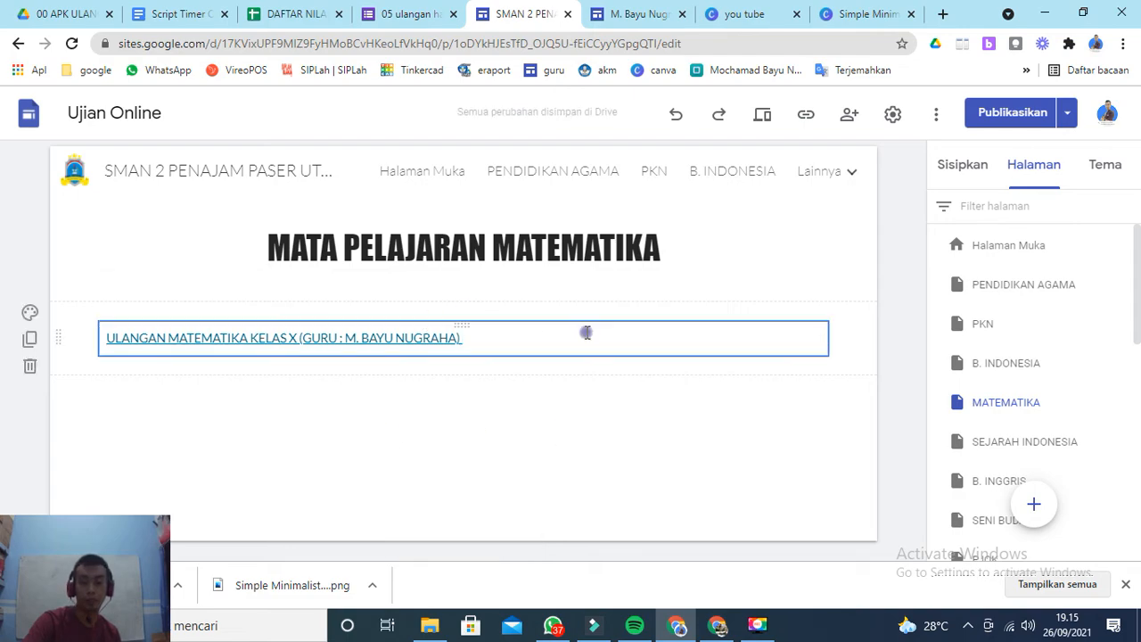
{"action": "left_click", "coordinate": [995, 113]}
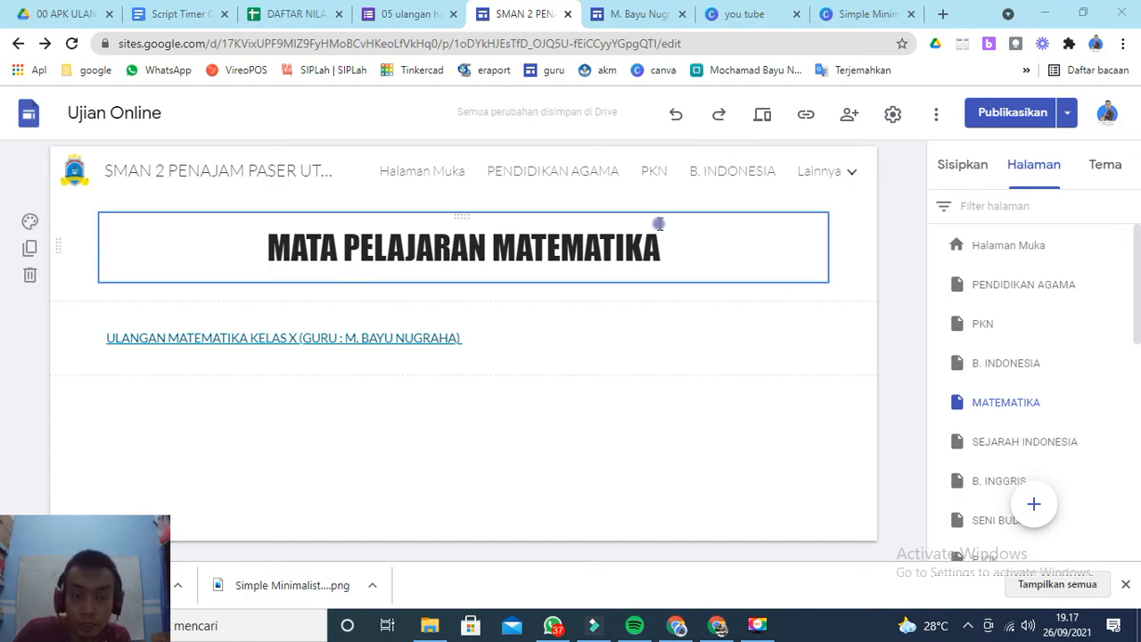
- Close the previous math test form and open the form 01 BENTUK PERSAMAAN LINIER DAN SPLTV from My Drive
{"action": "left_click", "coordinate": [395, 20]}
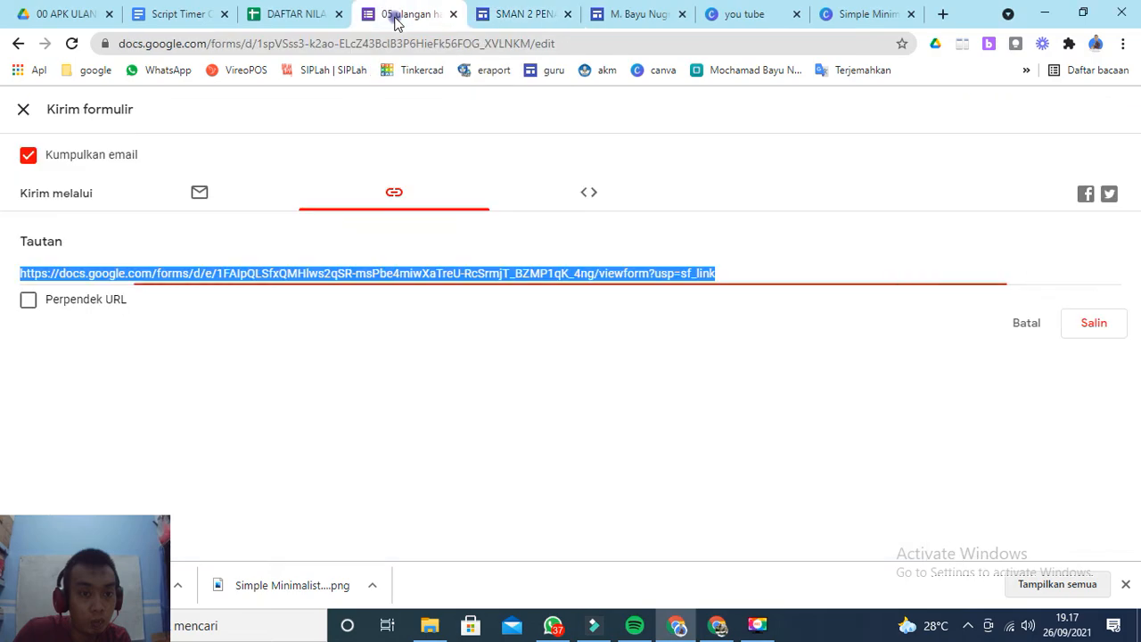
{"action": "left_click", "coordinate": [452, 14]}
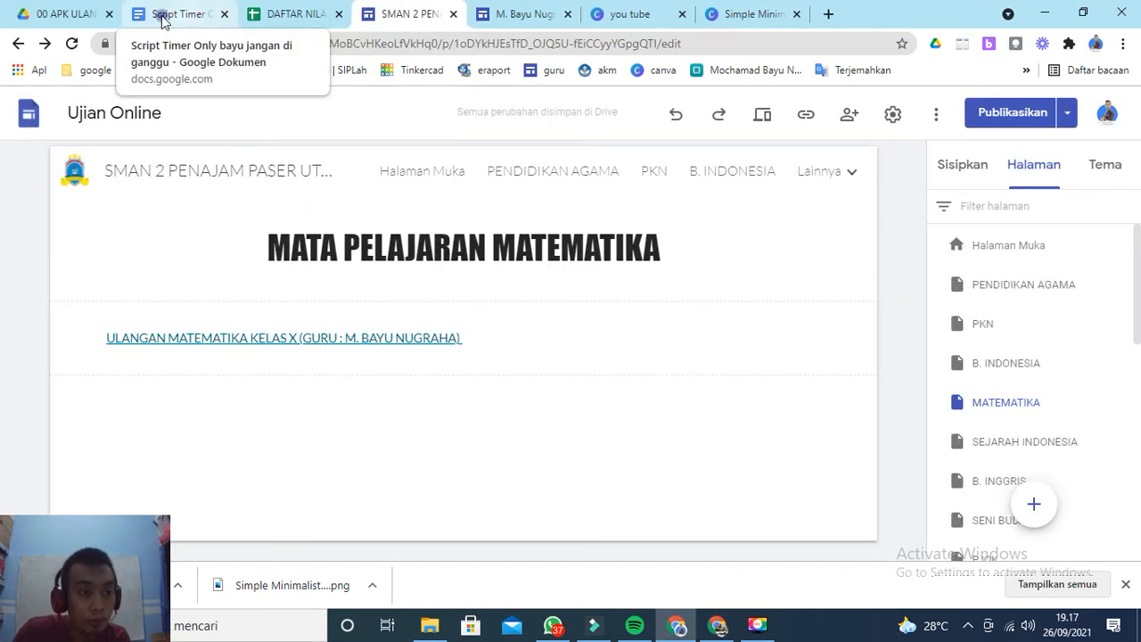
{"action": "left_click", "coordinate": [32, 15]}
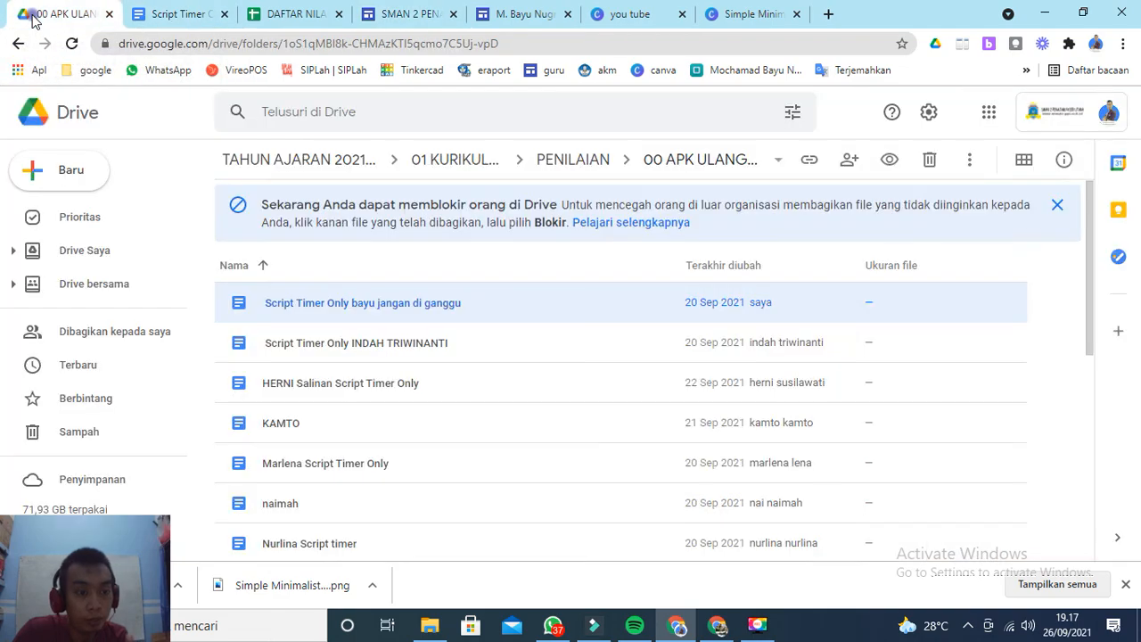
{"action": "left_click", "coordinate": [101, 250]}
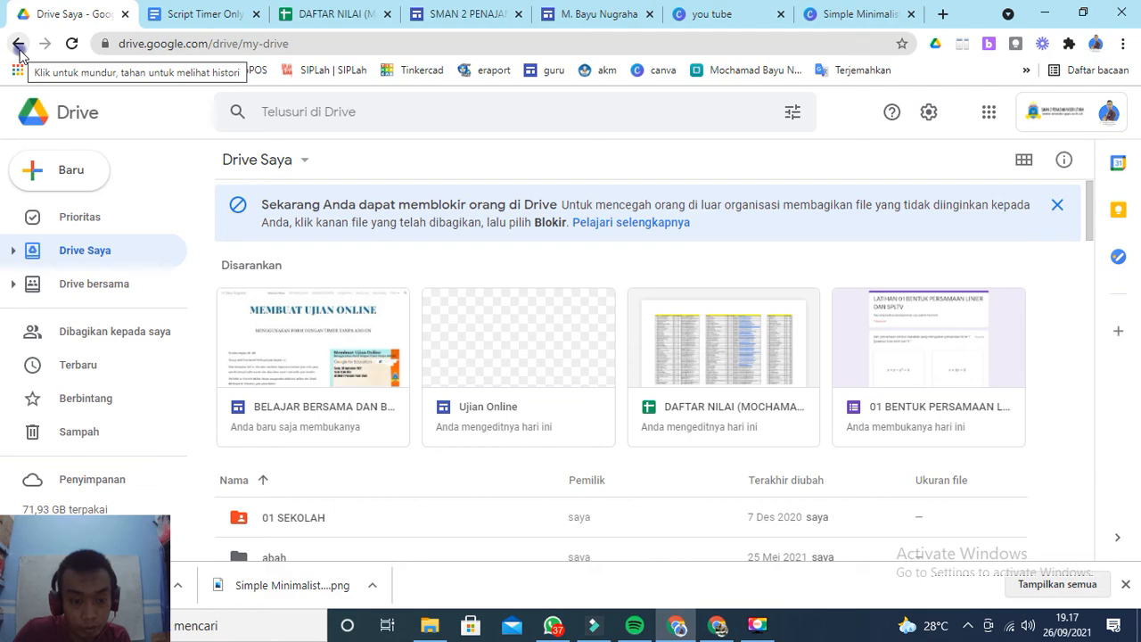
{"action": "left_click", "coordinate": [904, 323]}
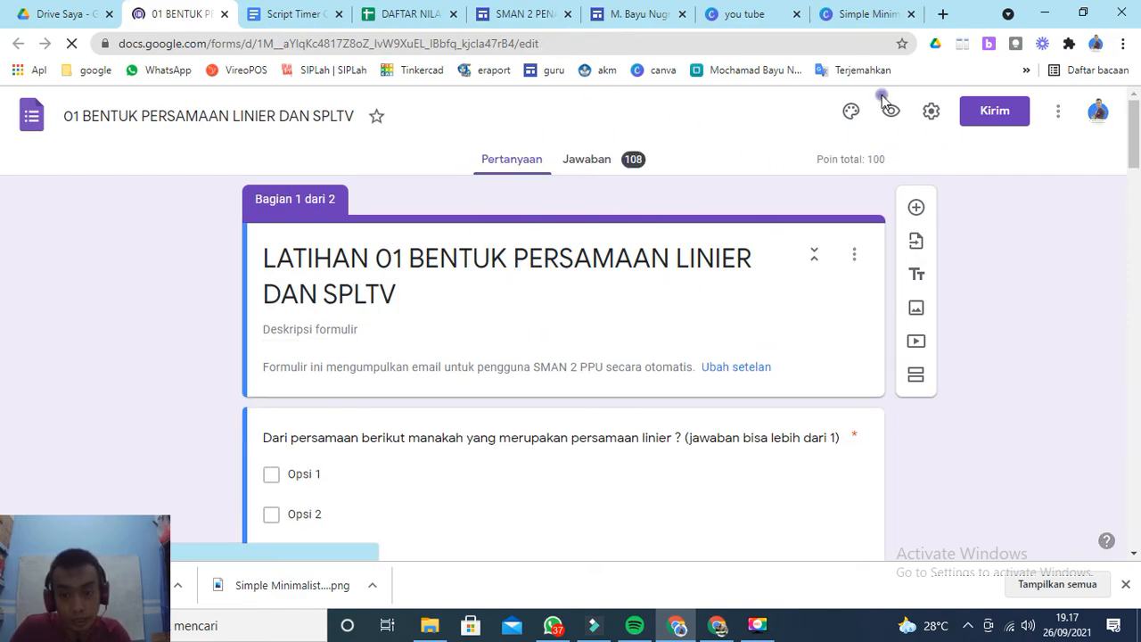
- Copy the full share link of the 01 BENTUK PERSAMAAN LINIER DAN SPLTV form
{"action": "left_click", "coordinate": [999, 116]}
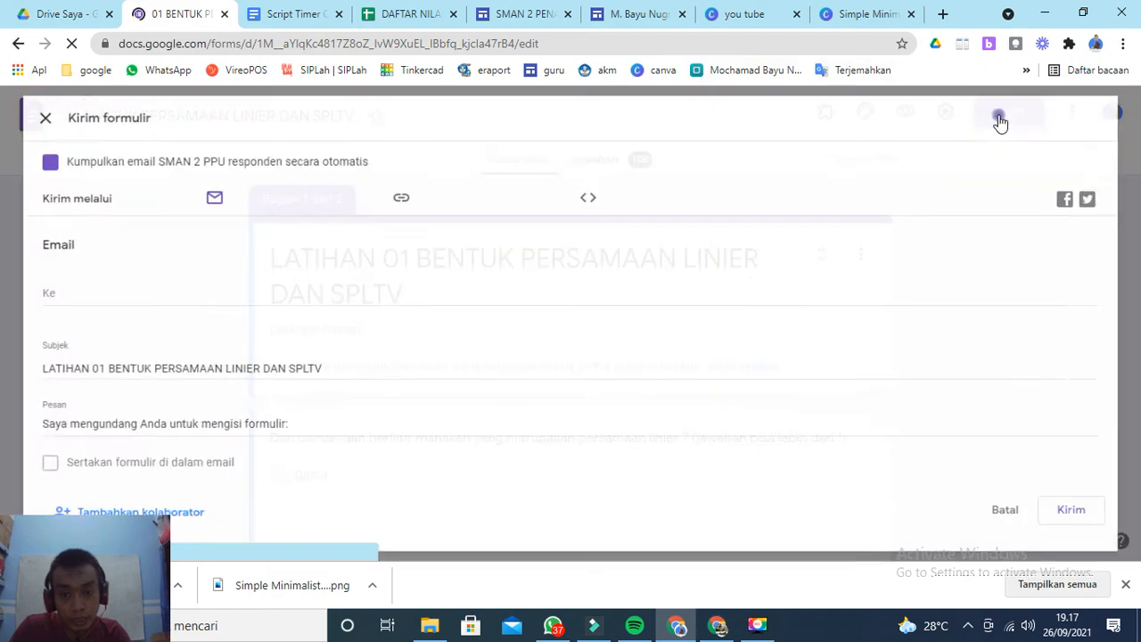
{"action": "left_click", "coordinate": [394, 198]}
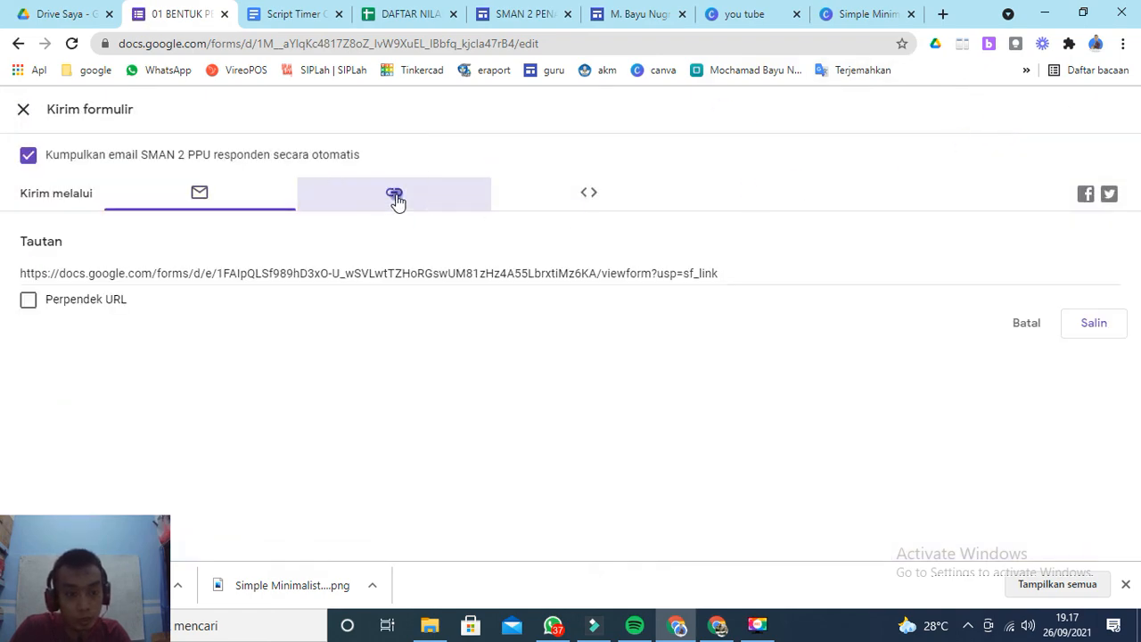
{"action": "left_click", "coordinate": [1076, 327]}
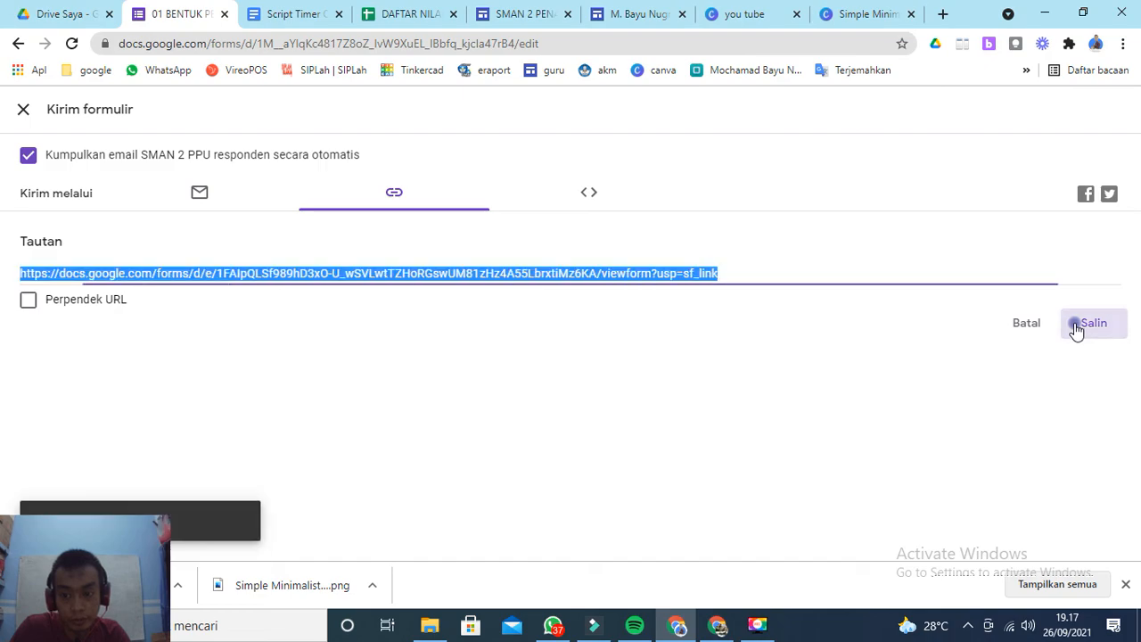
- Switch back to Blogger and reopen the ULANGAN NILAI MUTLAK post for editing
{"action": "left_click", "coordinate": [723, 630]}
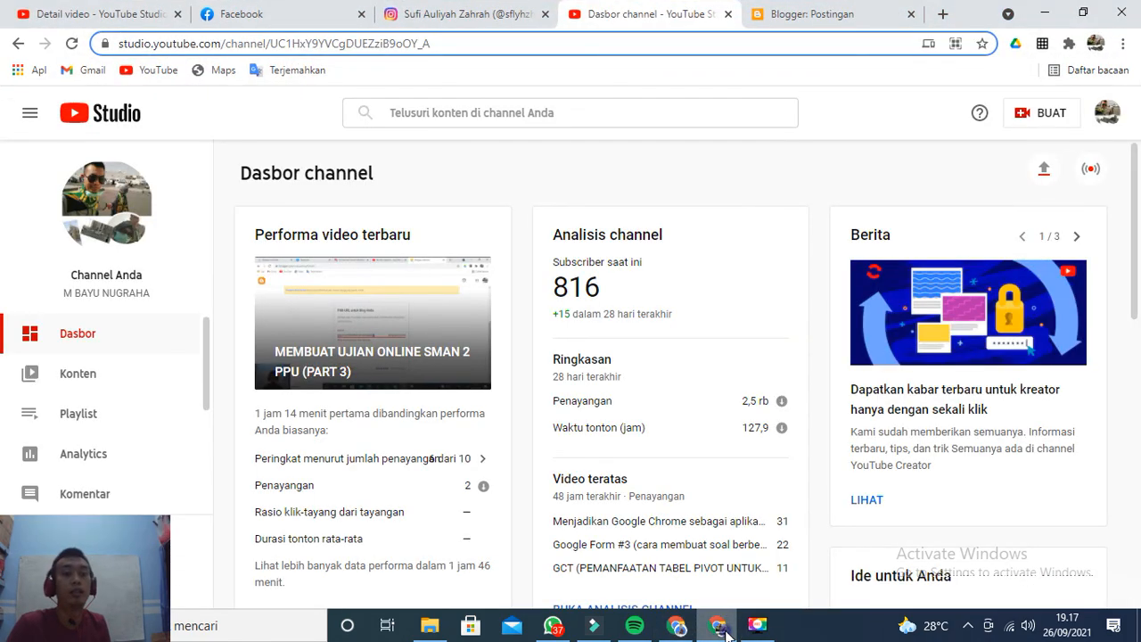
{"action": "left_click", "coordinate": [809, 16]}
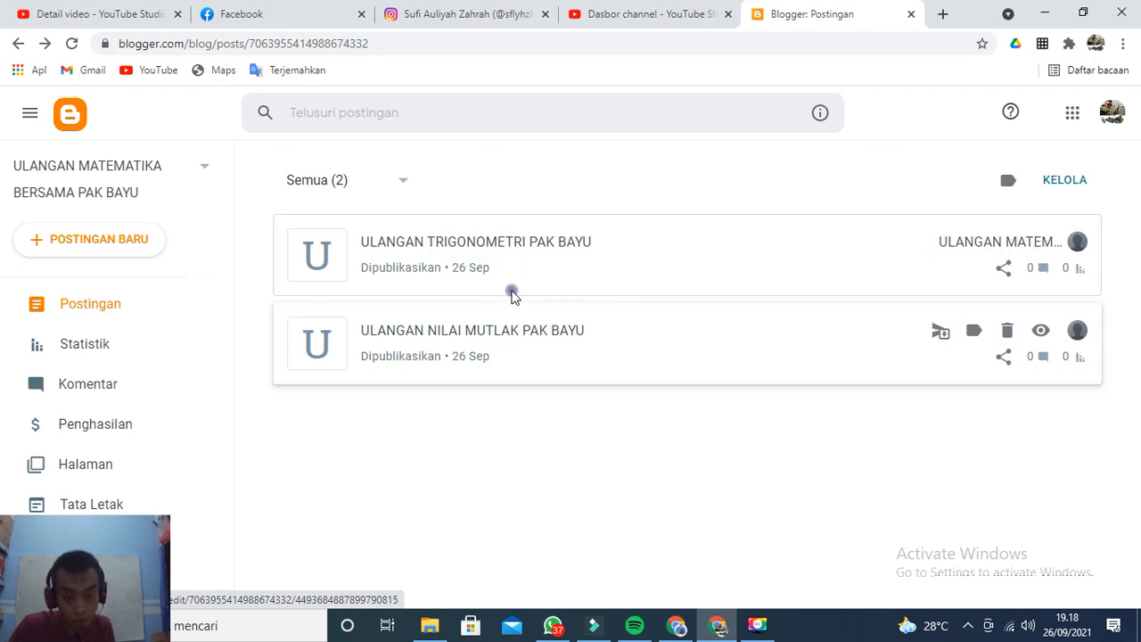
{"action": "left_click", "coordinate": [539, 333]}
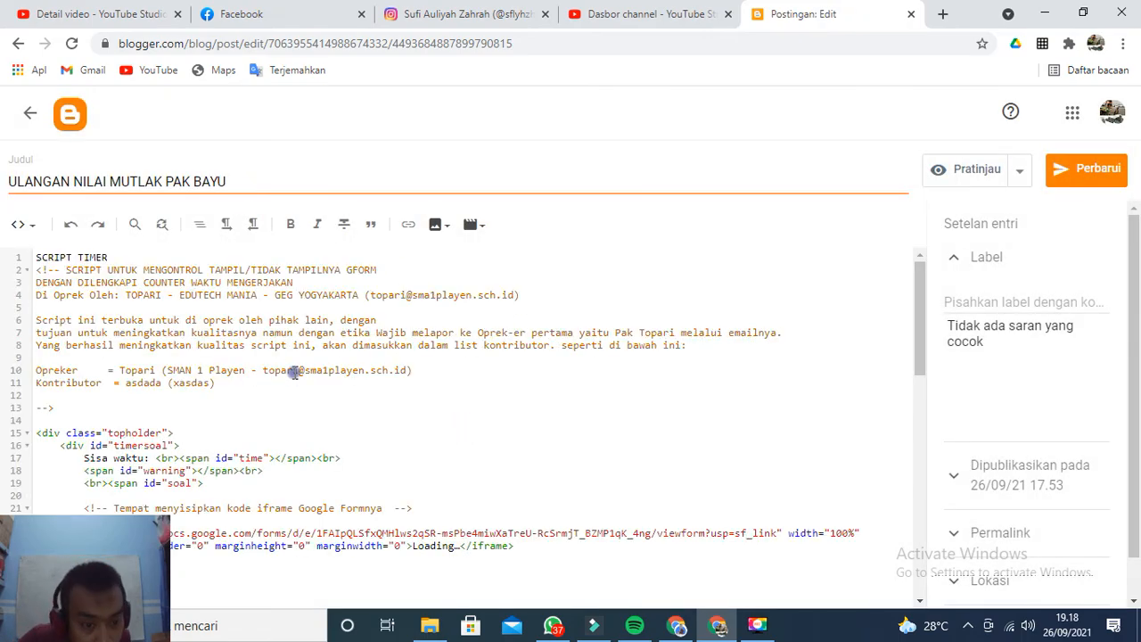
{"action": "scroll", "coordinate": [281, 418], "scroll_direction": "down", "scroll_amount": 1}
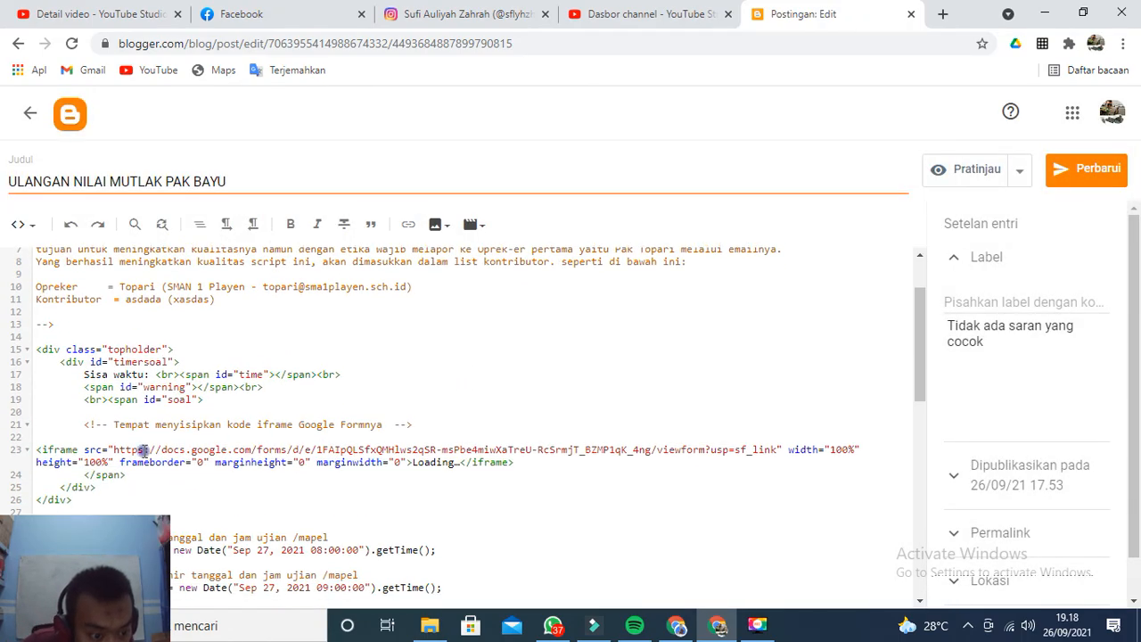
{"action": "left_click_drag", "start_coordinate": [114, 449], "coordinate": [781, 451]}
{"action": "type", "text": "https://docs.google.com/forms/d/e/1FAIpQLSf989hD3xO-U_wSVLwtTZHoRGswUM81zHz4A55LbrxtiMz6KA/viewform?usp=sf_link"}
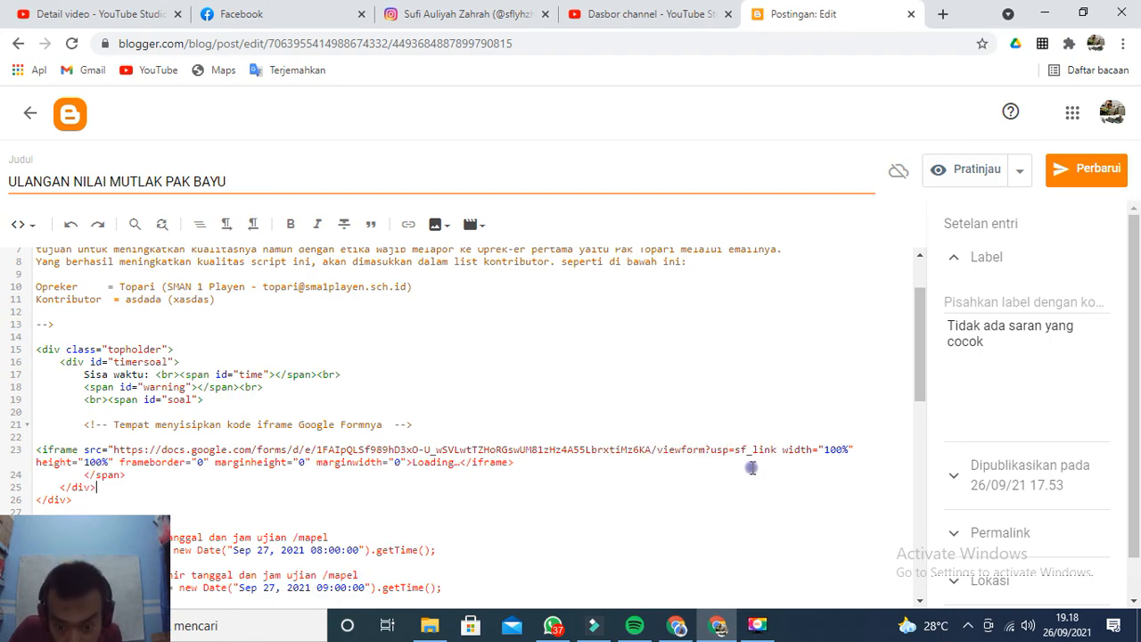
{"action": "left_click", "coordinate": [777, 450]}
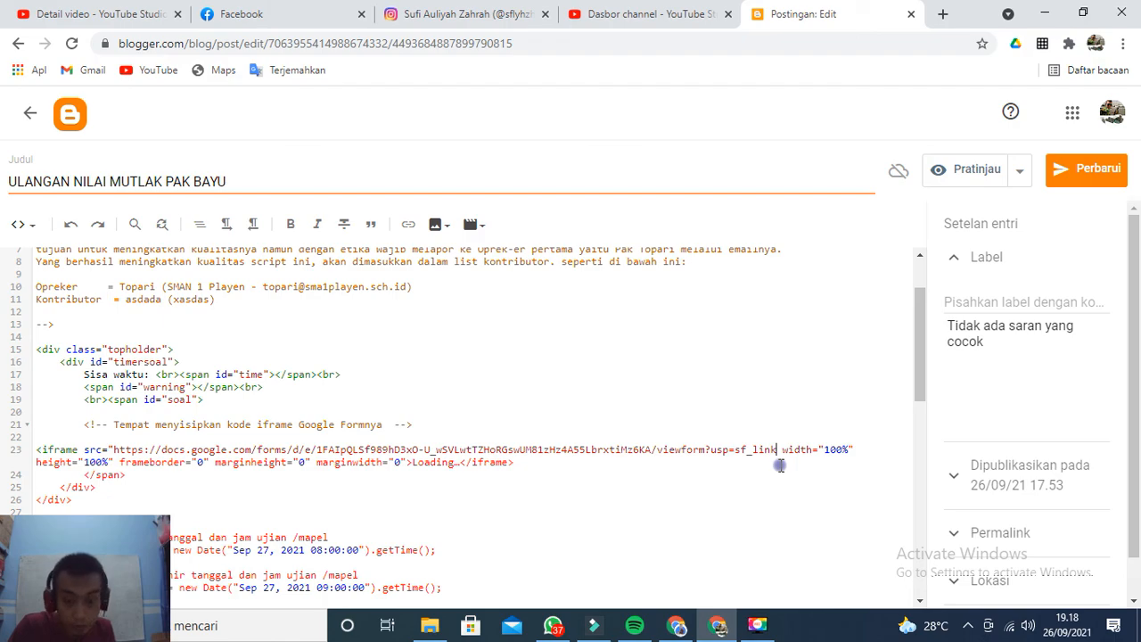
{"action": "key", "text": "ctrl+z"}
- Replace the address inside the quotes of the iframe src with the copied link of the 01 BENTUK PERSAMAAN LINIER DAN SPLTV form
{"action": "left_click_drag", "start_coordinate": [778, 453], "coordinate": [114, 446]}
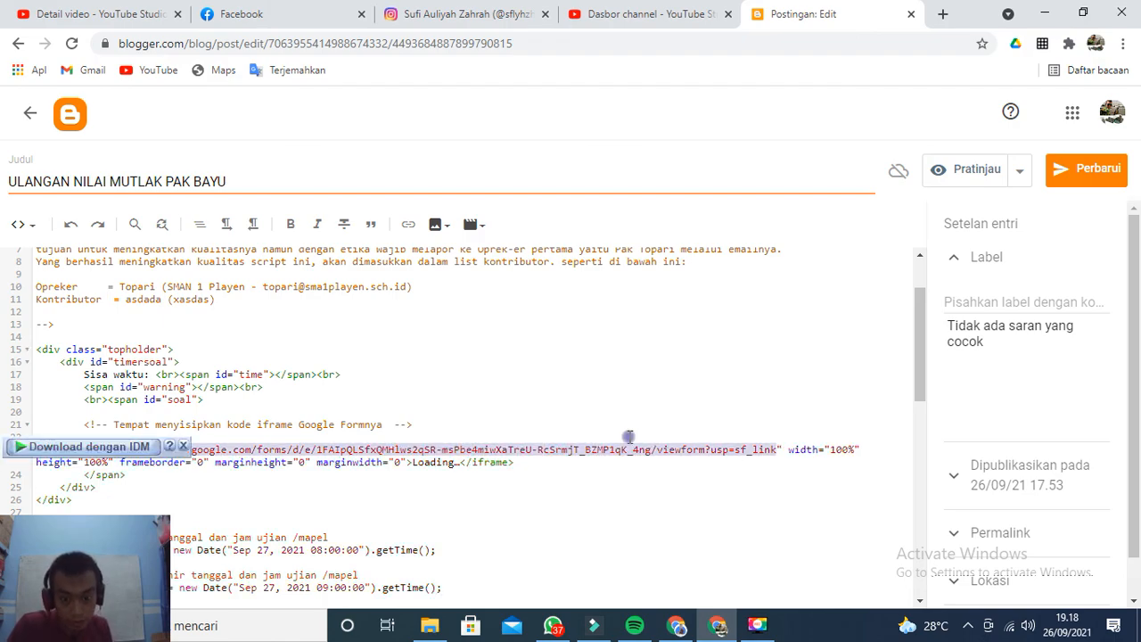
{"action": "type", "text": "https://docs.google.com/forms/d/e/1FAIpQLSf989hD3xO-U_wSVLwtTZHoRGswUM81zHz4A55LbrxtiMz6KA/viewform?usp=sf_link"}
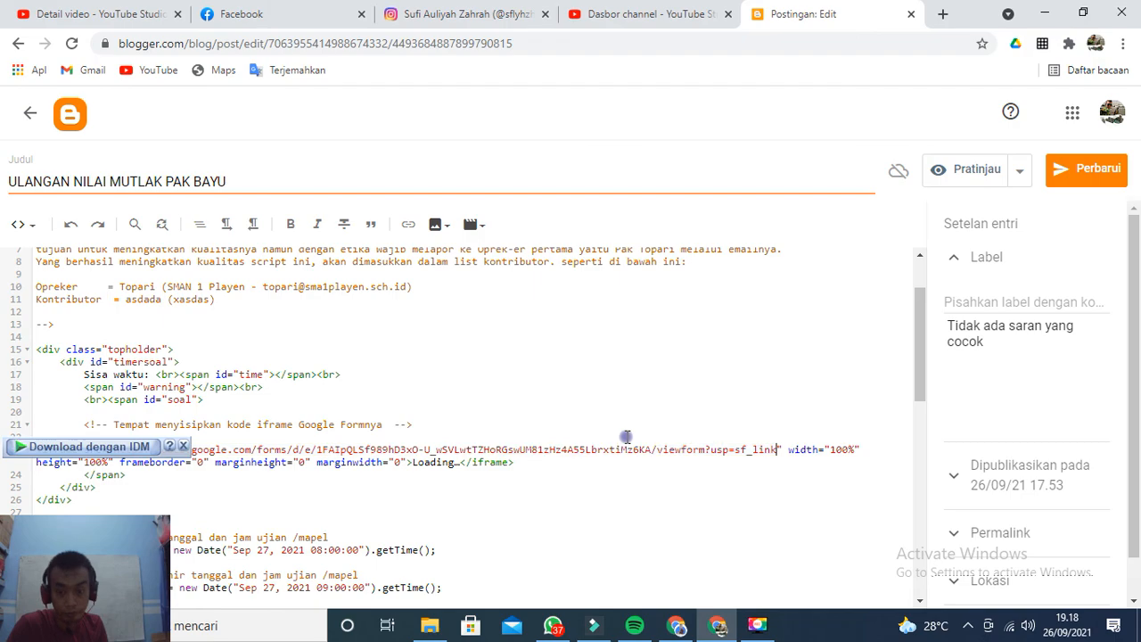
{"action": "left_click", "coordinate": [636, 487]}
{"action": "scroll", "coordinate": [636, 487], "scroll_direction": "down", "scroll_amount": 3}
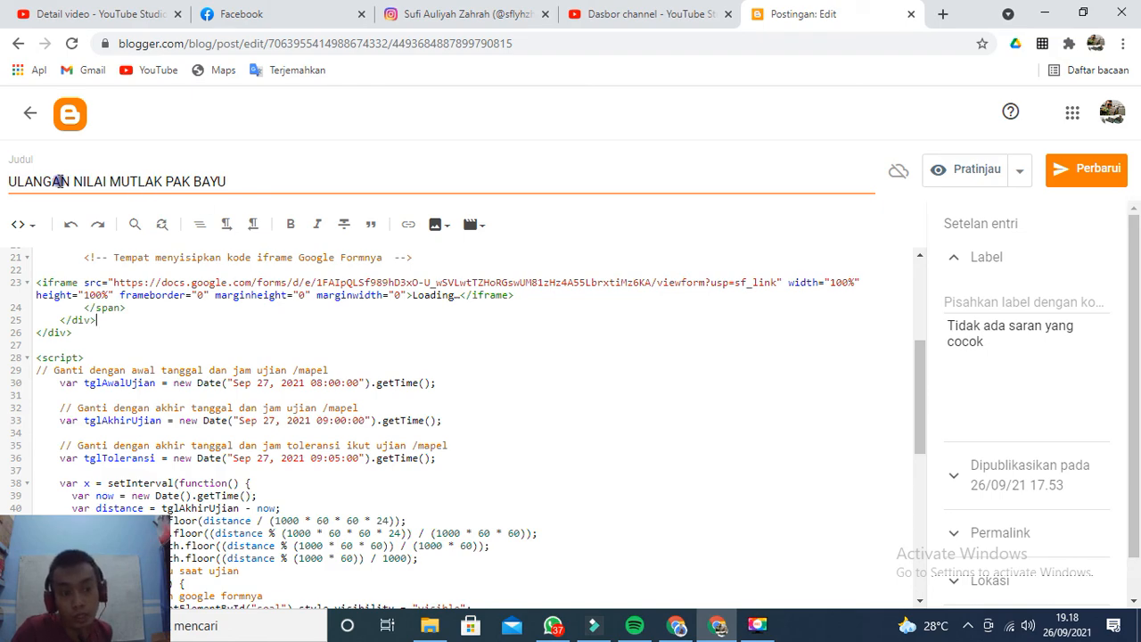
- Change the word MUTLAK to SPLTV in the post title and update the post
{"action": "left_click_drag", "start_coordinate": [110, 182], "coordinate": [158, 182]}
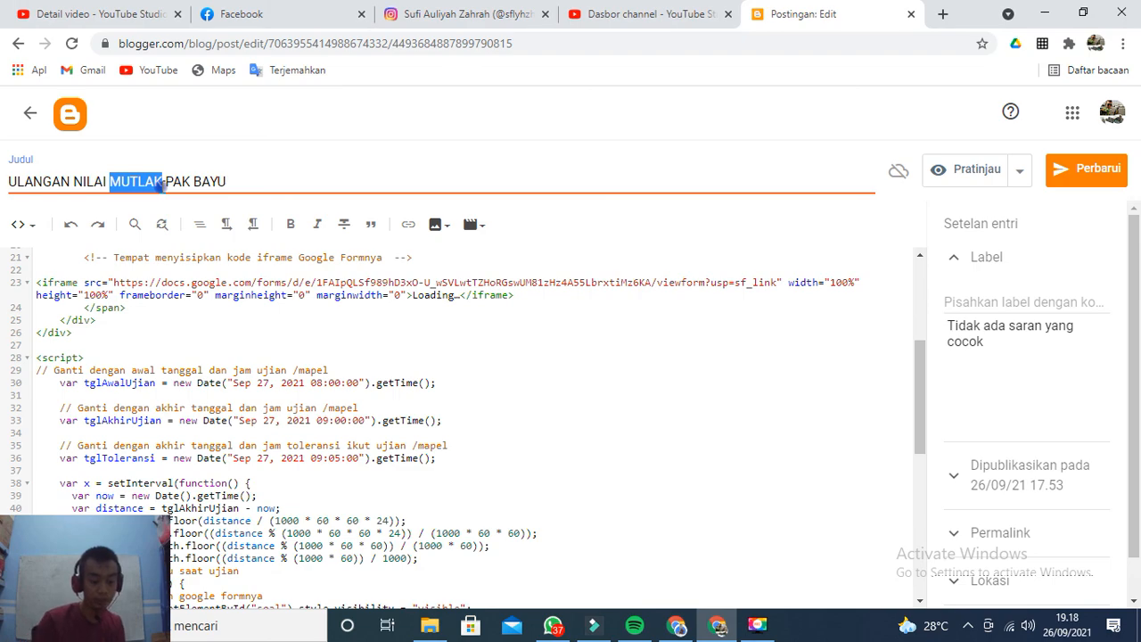
{"action": "type", "text": "spltv"}
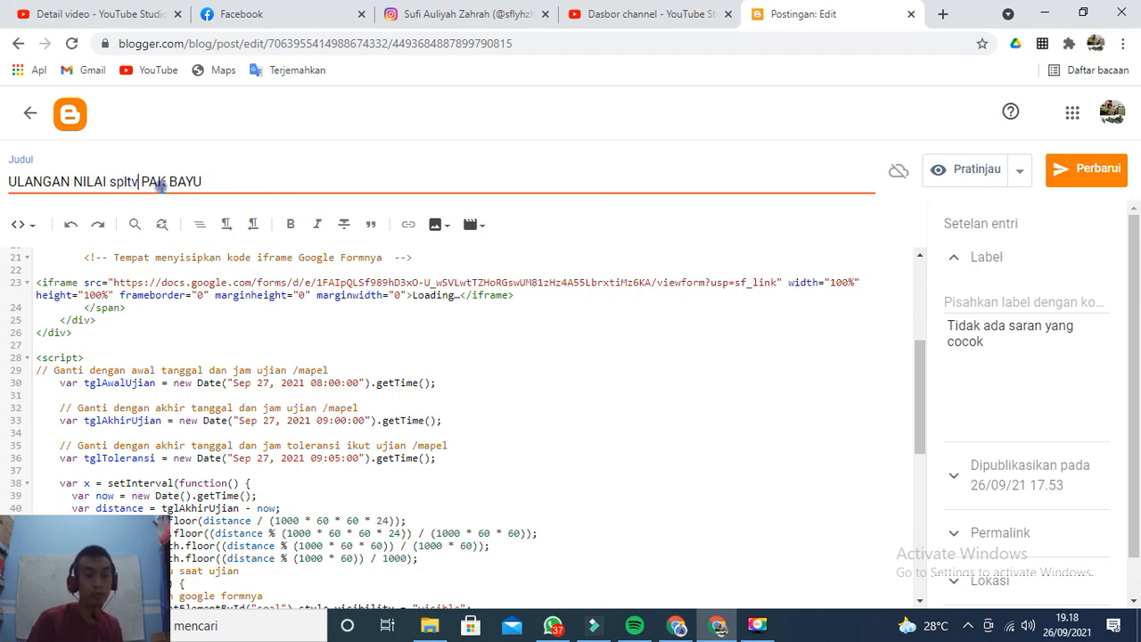
{"action": "key", "text": "BackSpace"}
{"action": "key", "text": "BackSpace"}
{"action": "key", "text": "BackSpace"}
{"action": "key", "text": "BackSpace"}
{"action": "key", "text": "BackSpace"}
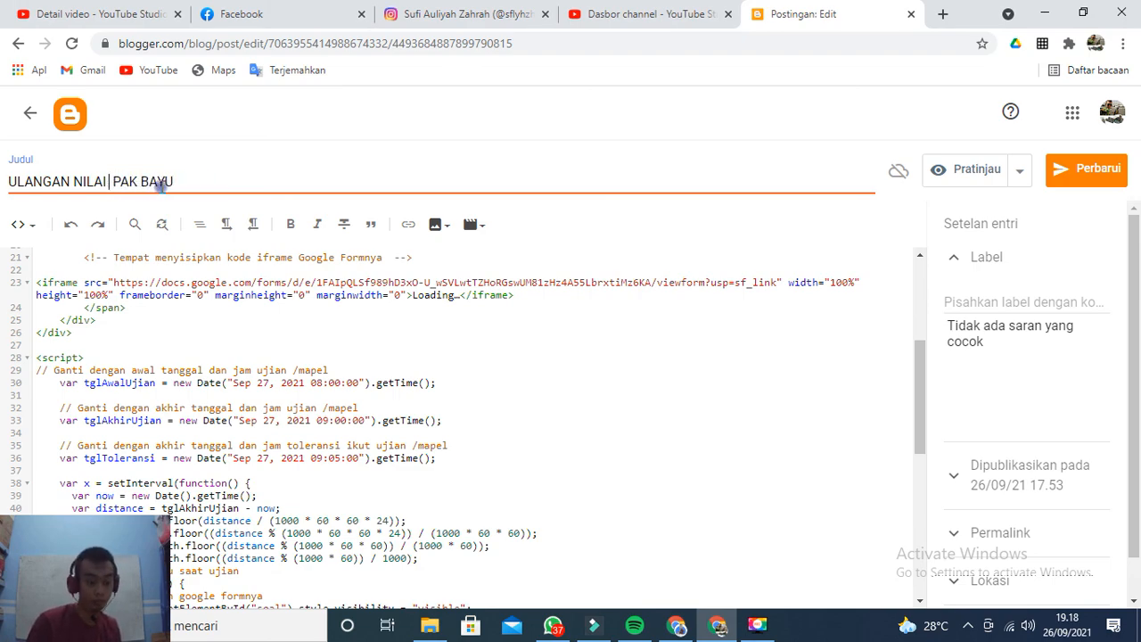
{"action": "type", "text": "SPLTV"}
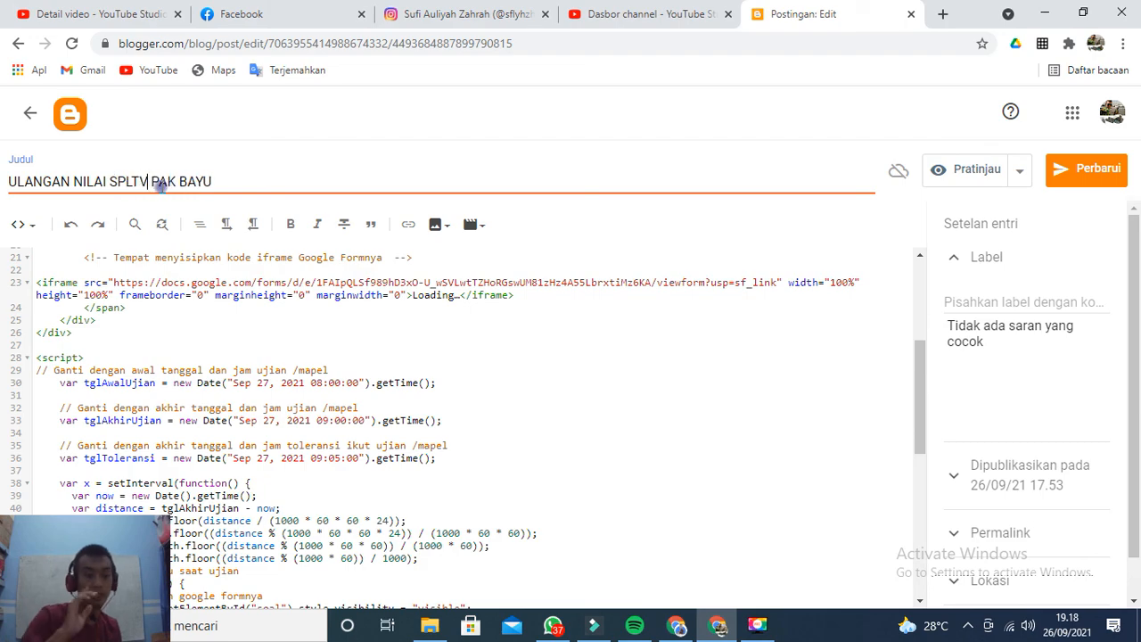
{"action": "left_click", "coordinate": [1079, 184]}
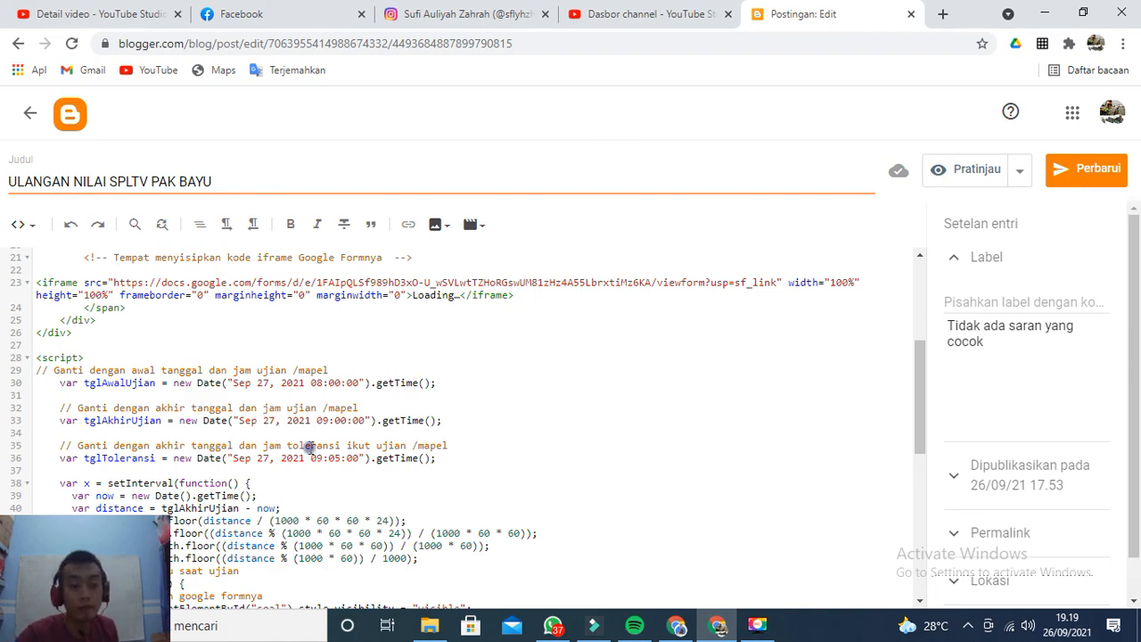
{"action": "left_click", "coordinate": [113, 283]}
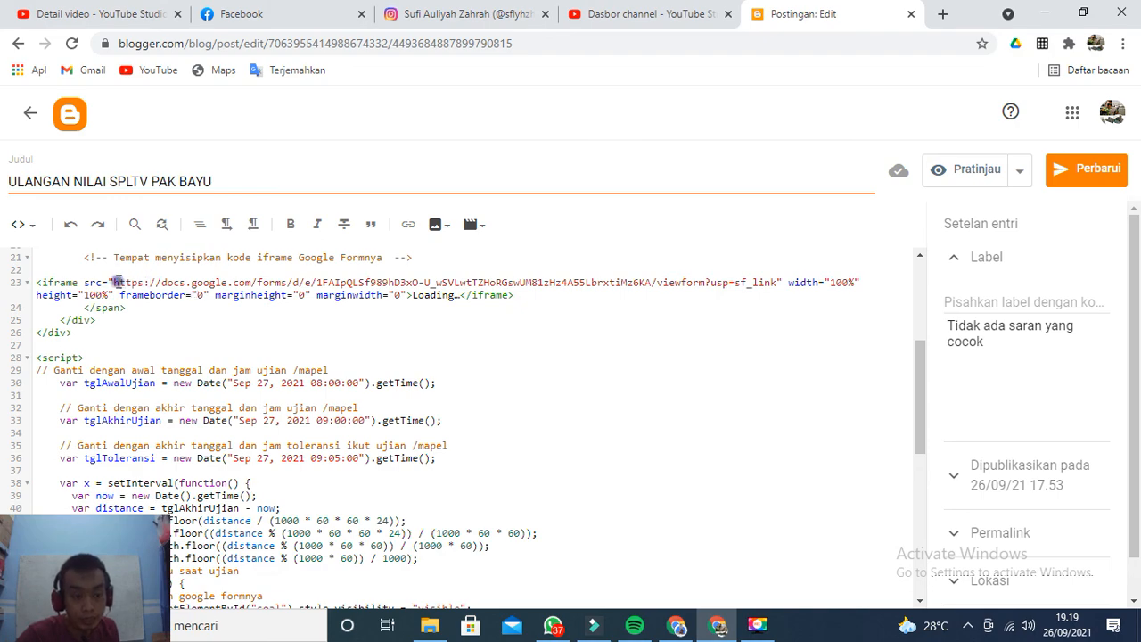
{"action": "left_click_drag", "start_coordinate": [167, 282], "coordinate": [776, 282]}
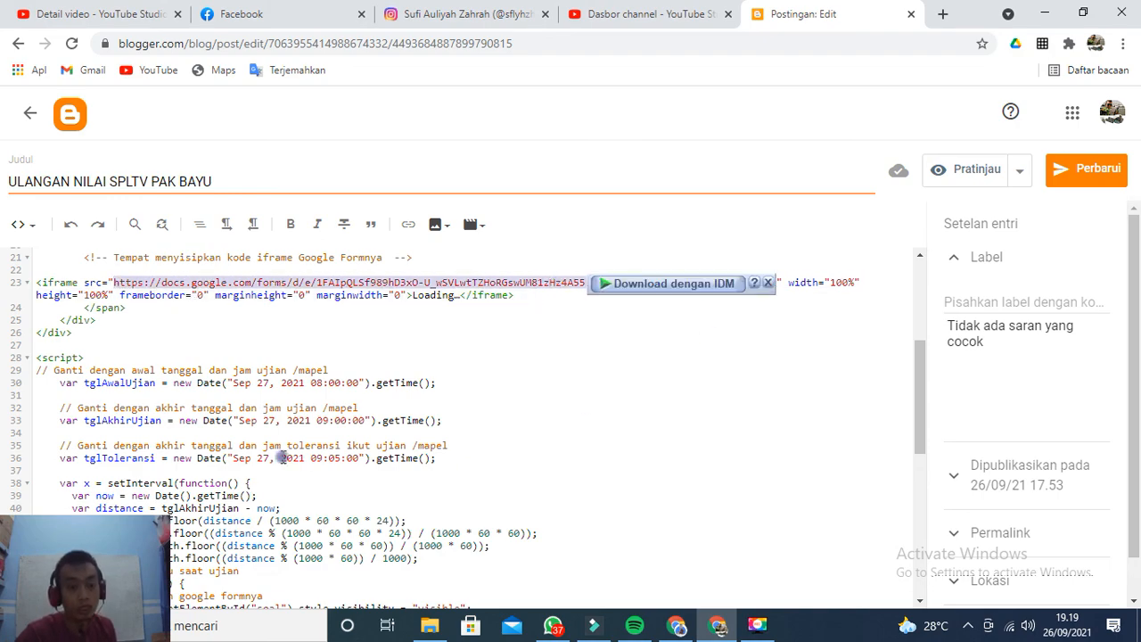
{"action": "left_click_drag", "start_coordinate": [220, 388], "coordinate": [377, 458]}
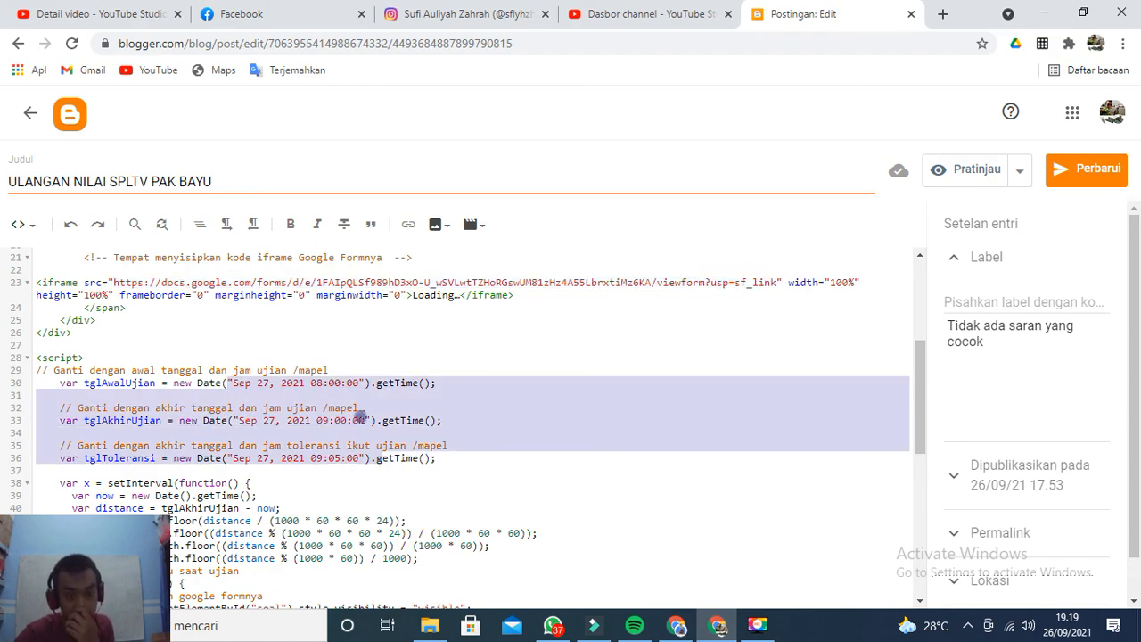
{"action": "left_click", "coordinate": [647, 356]}
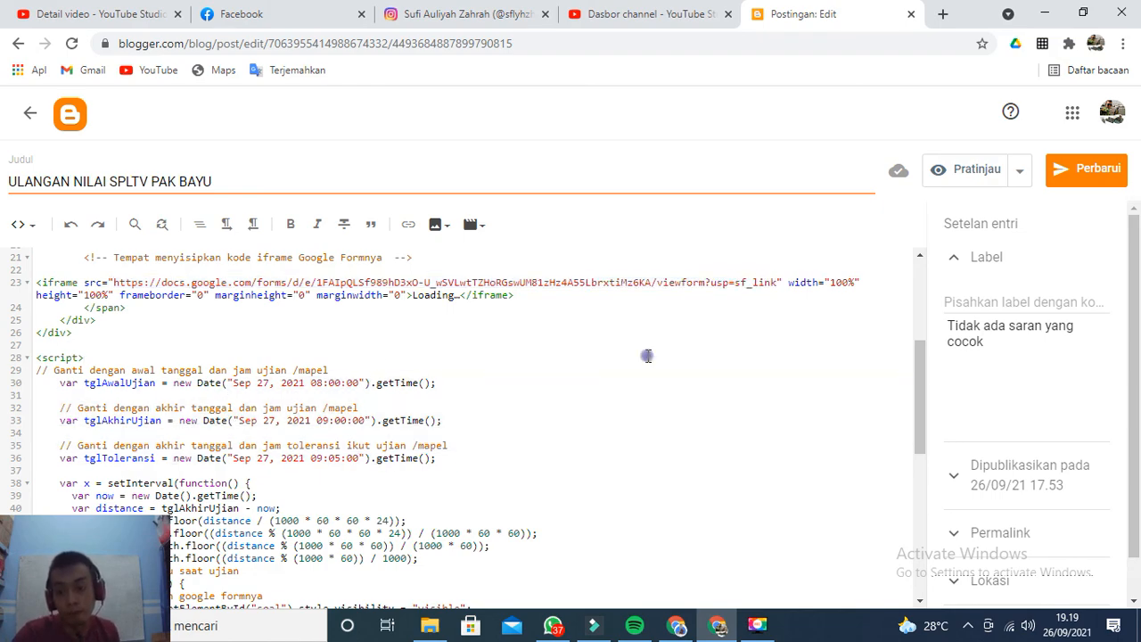
- Update the edited SPLTV post once more and return to the list of posts
{"action": "left_click", "coordinate": [1112, 178]}
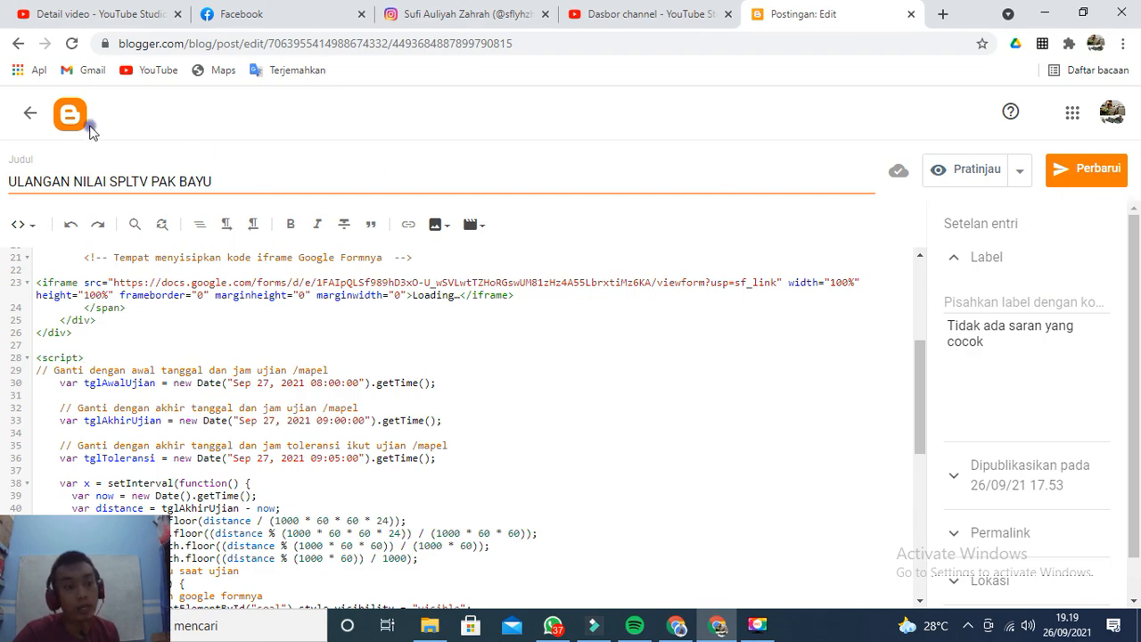
{"action": "left_click", "coordinate": [30, 112]}
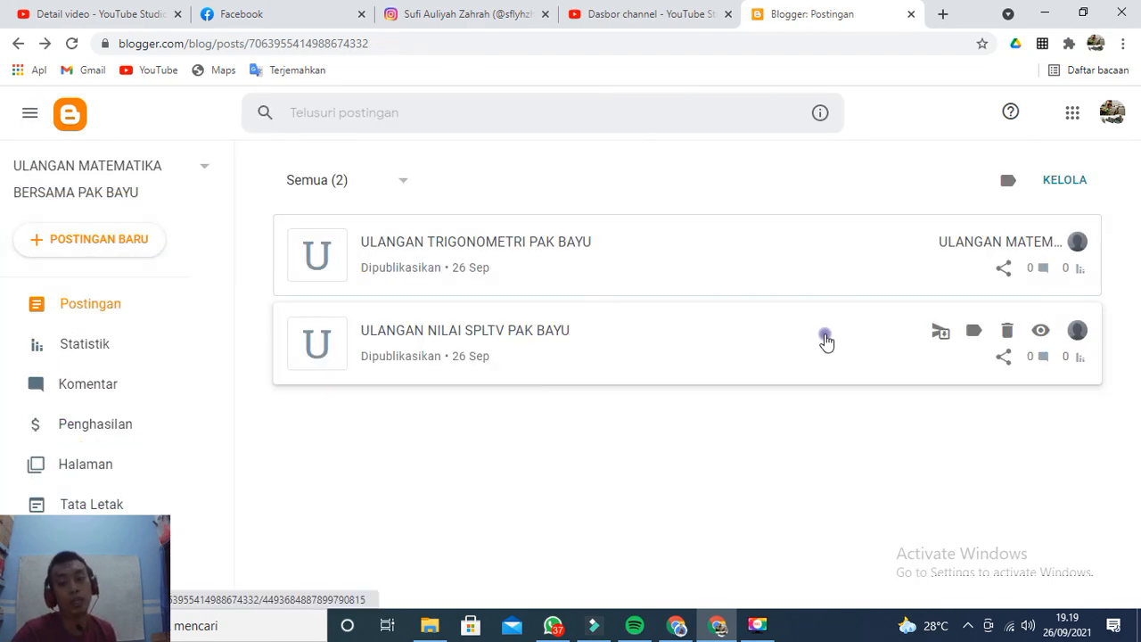